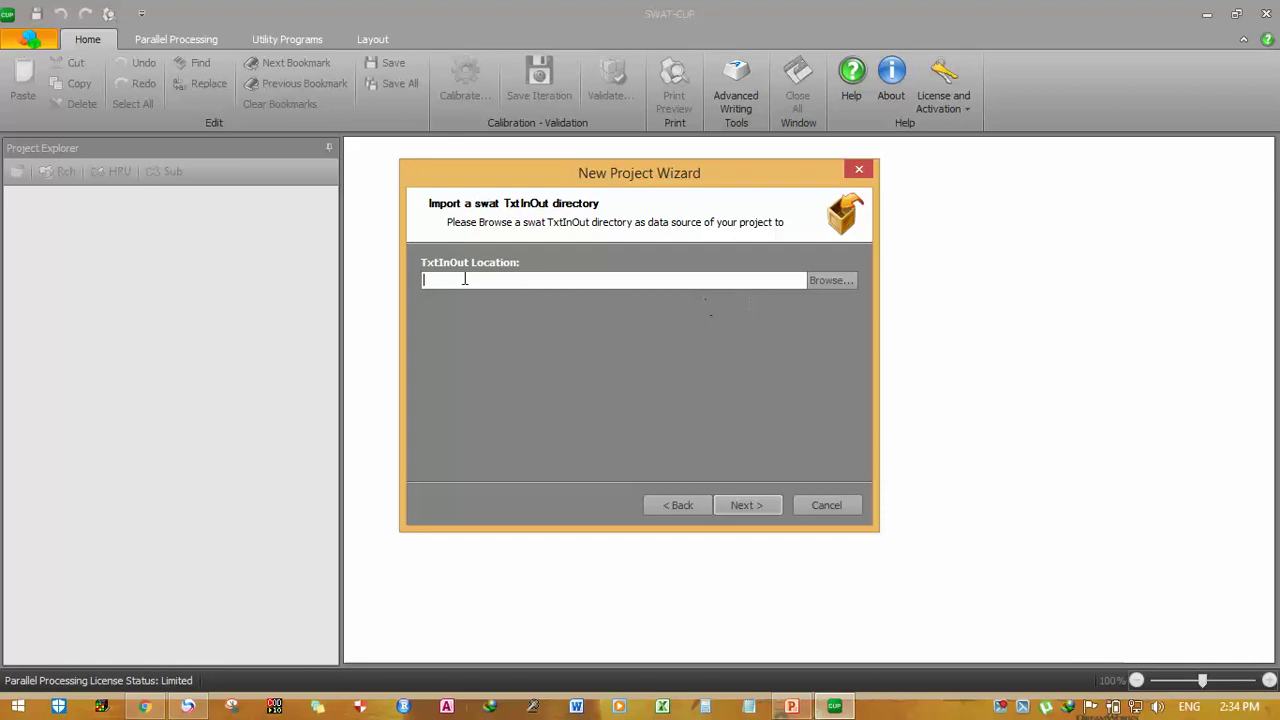
- Import the TxtInOut folder from Desktop > Tutorial-3 > 1987 > Scenarios > Warmup8Yr as the project's data source
left_click(826, 280)
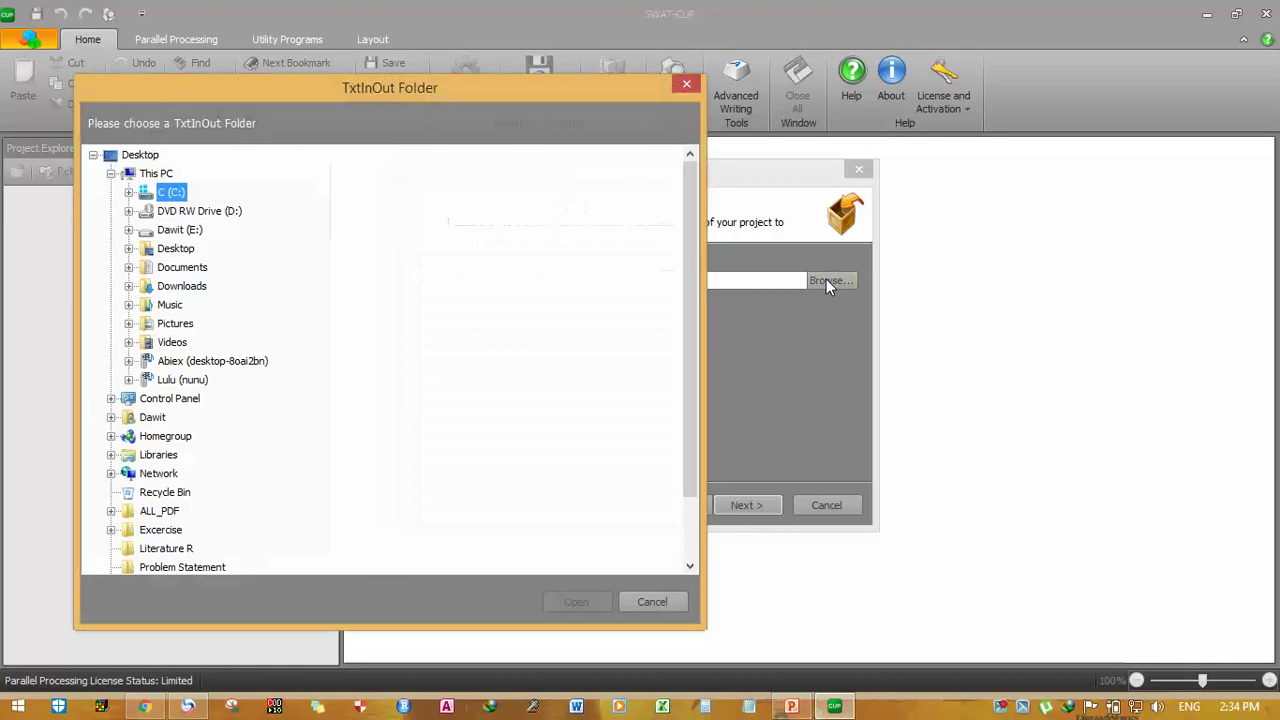
double_click(168, 250)
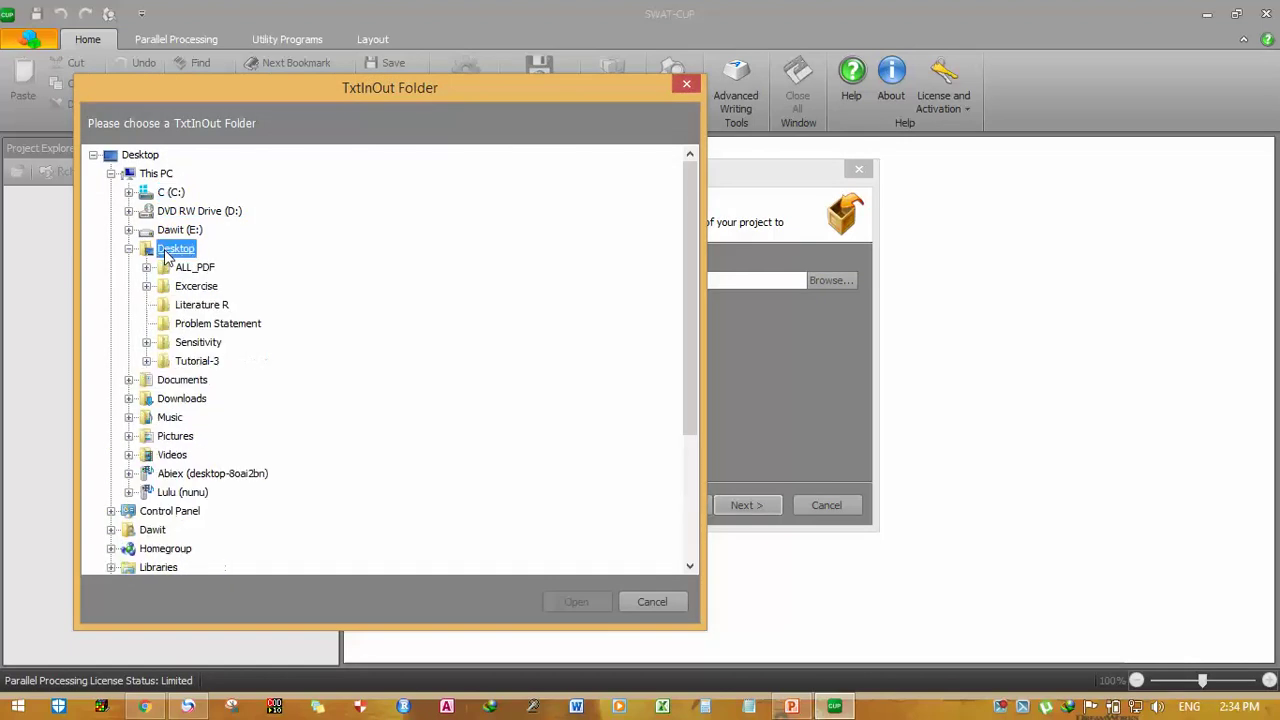
double_click(200, 364)
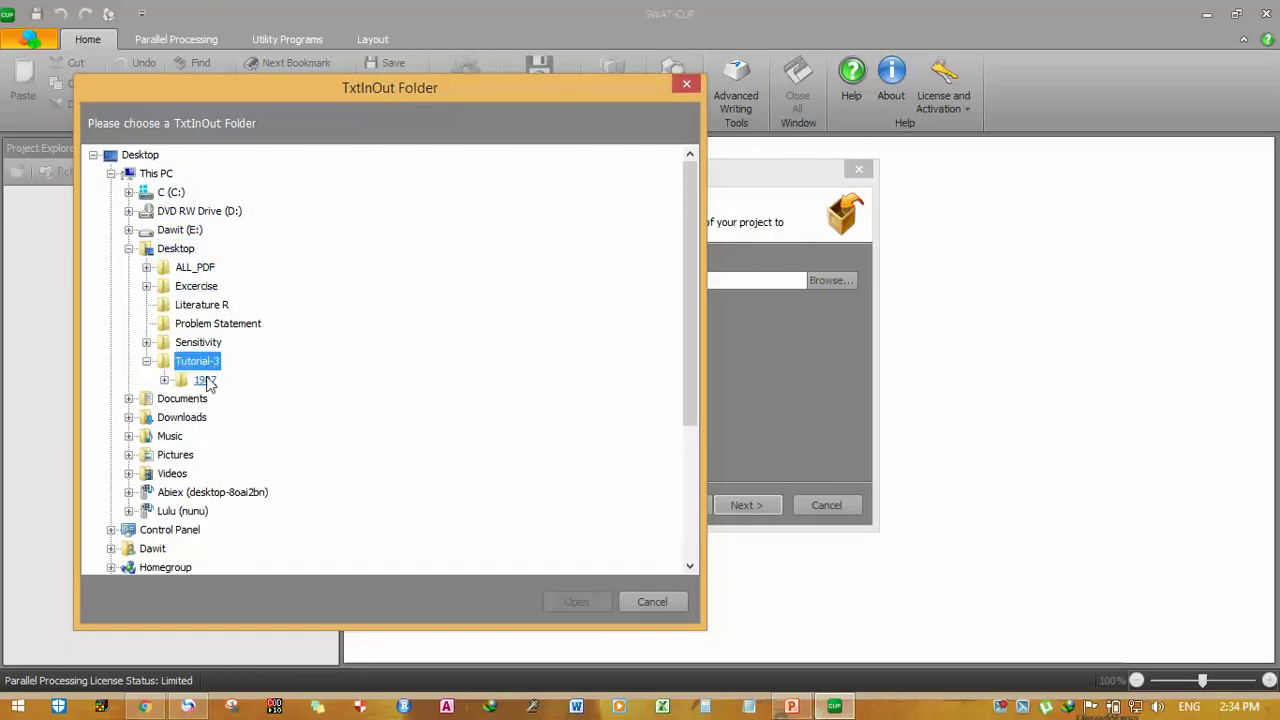
double_click(205, 381)
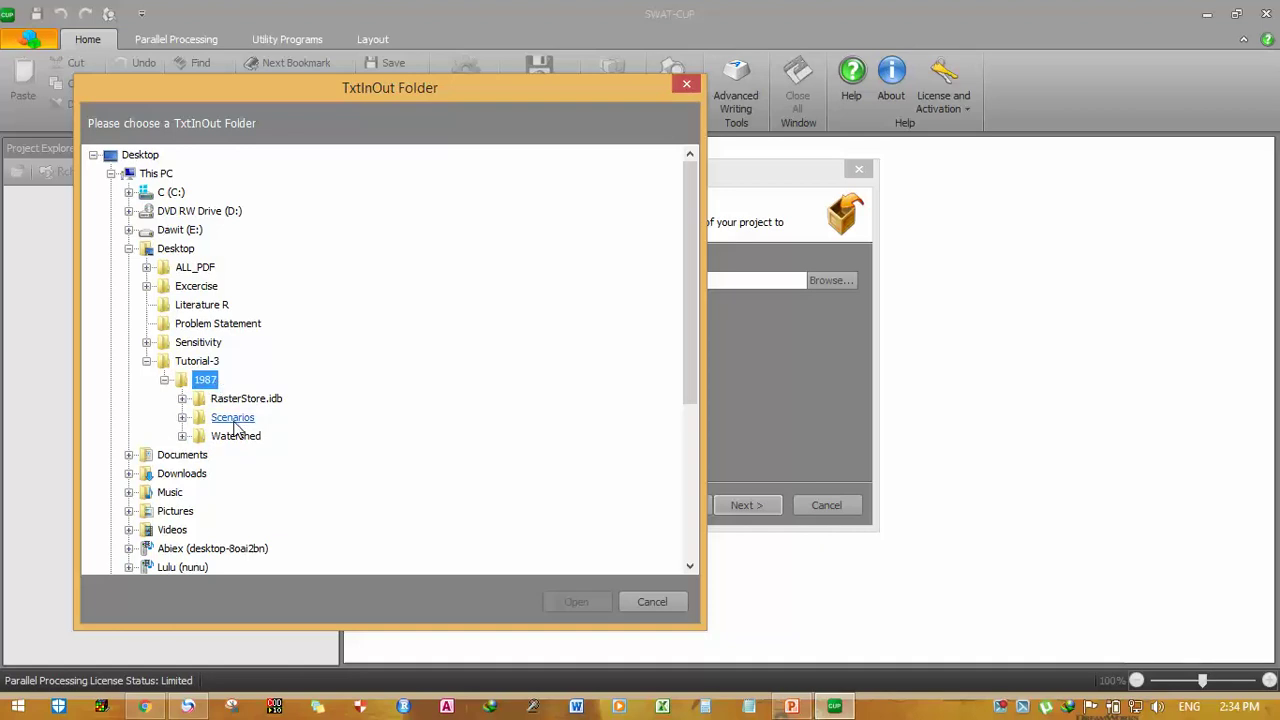
left_click(234, 419)
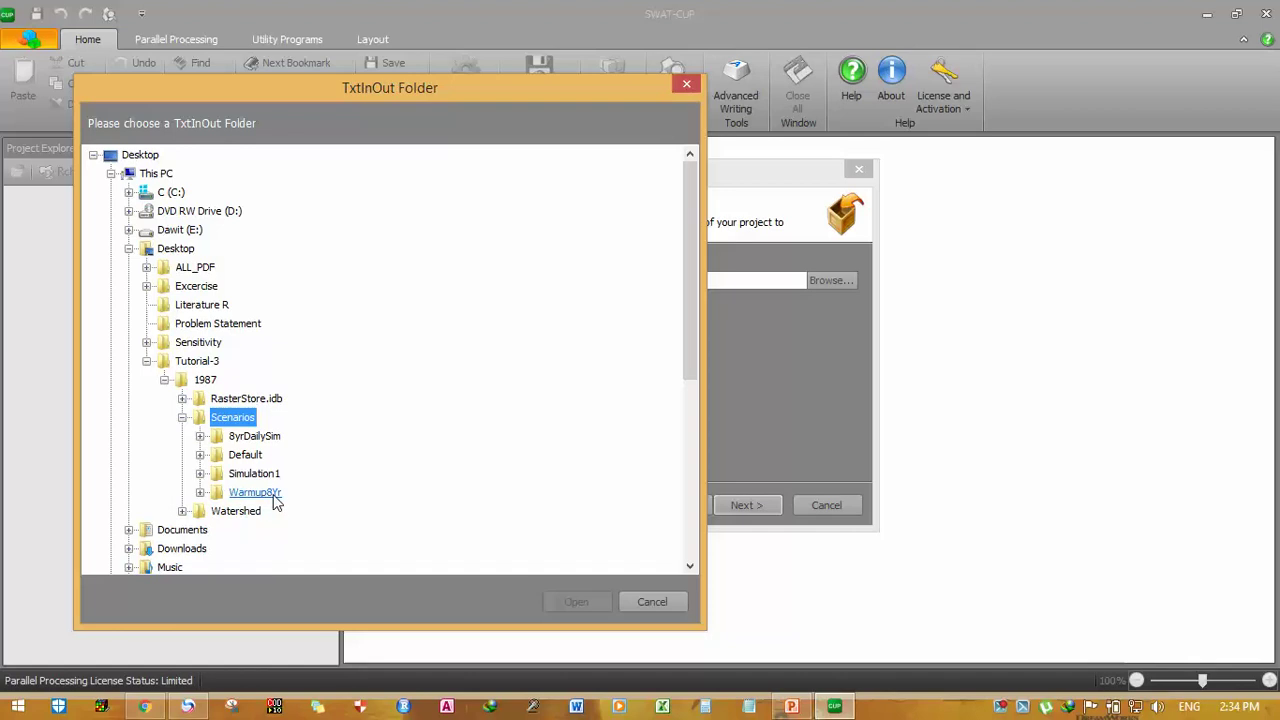
left_click(257, 495)
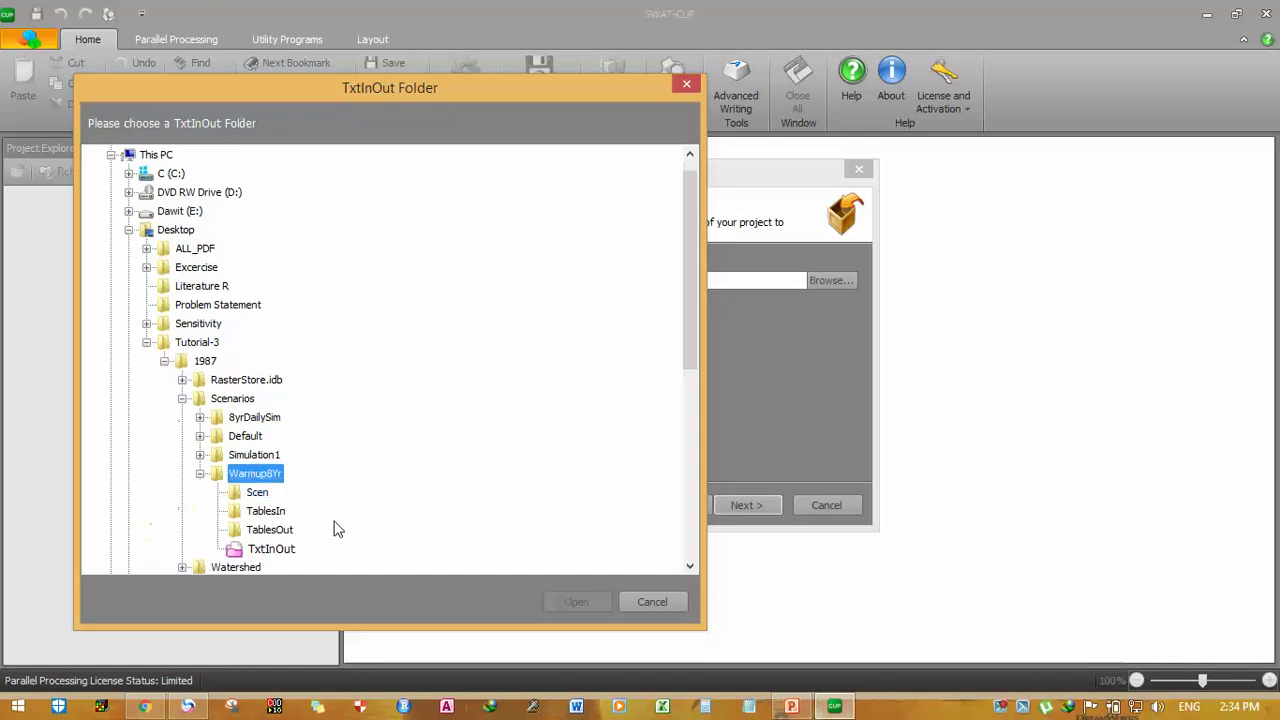
left_click(268, 552)
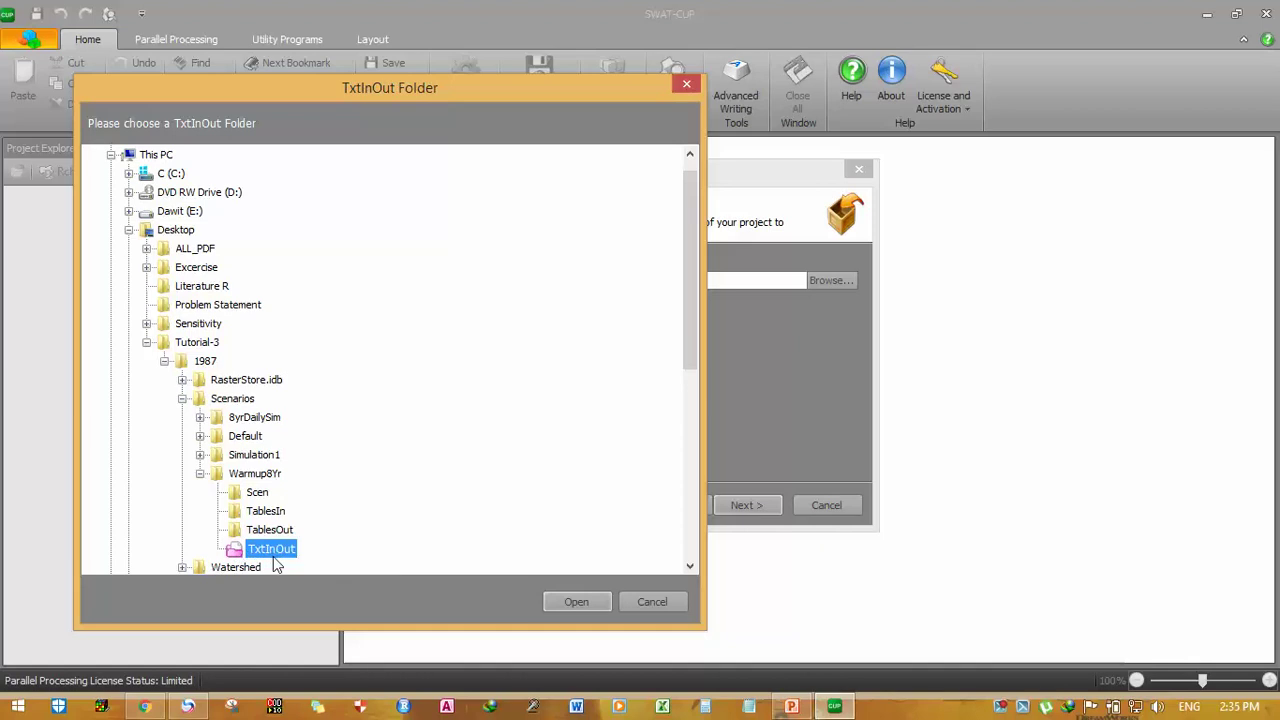
left_click(577, 602)
left_click(757, 504)
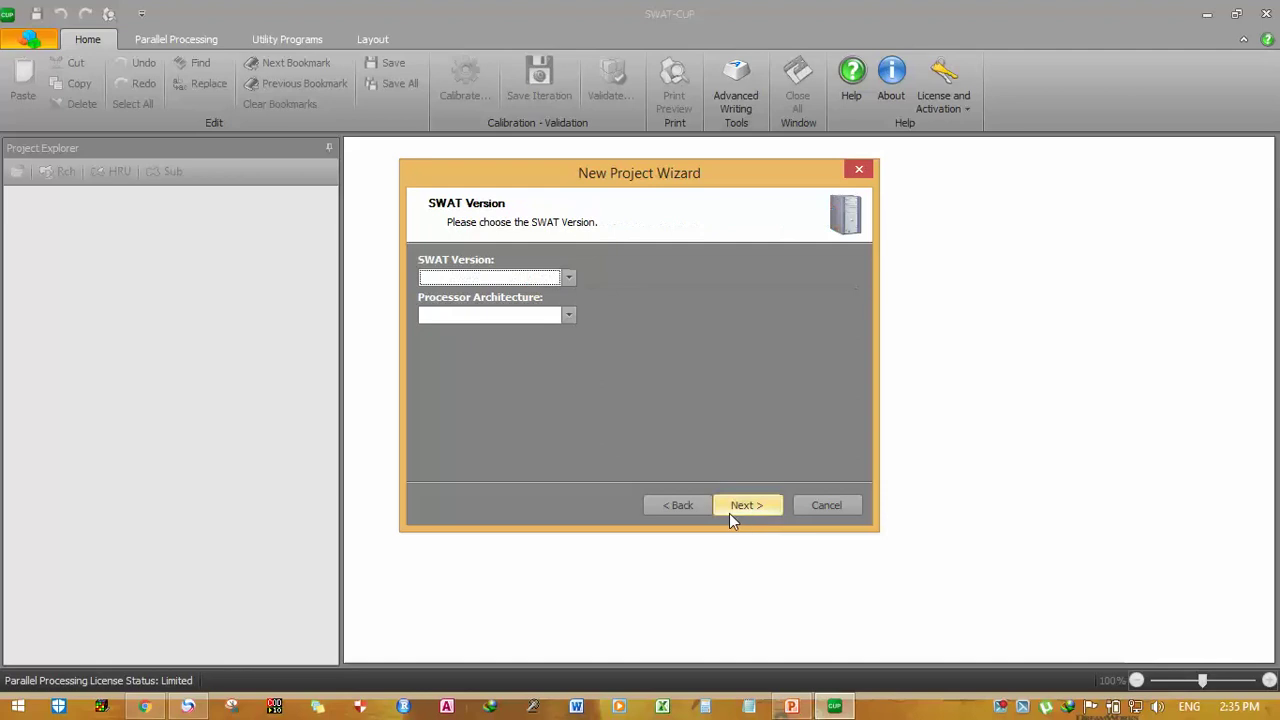
- Set the SWAT version to 2012 and the processor architecture to 64-bit for the new project
left_click(569, 279)
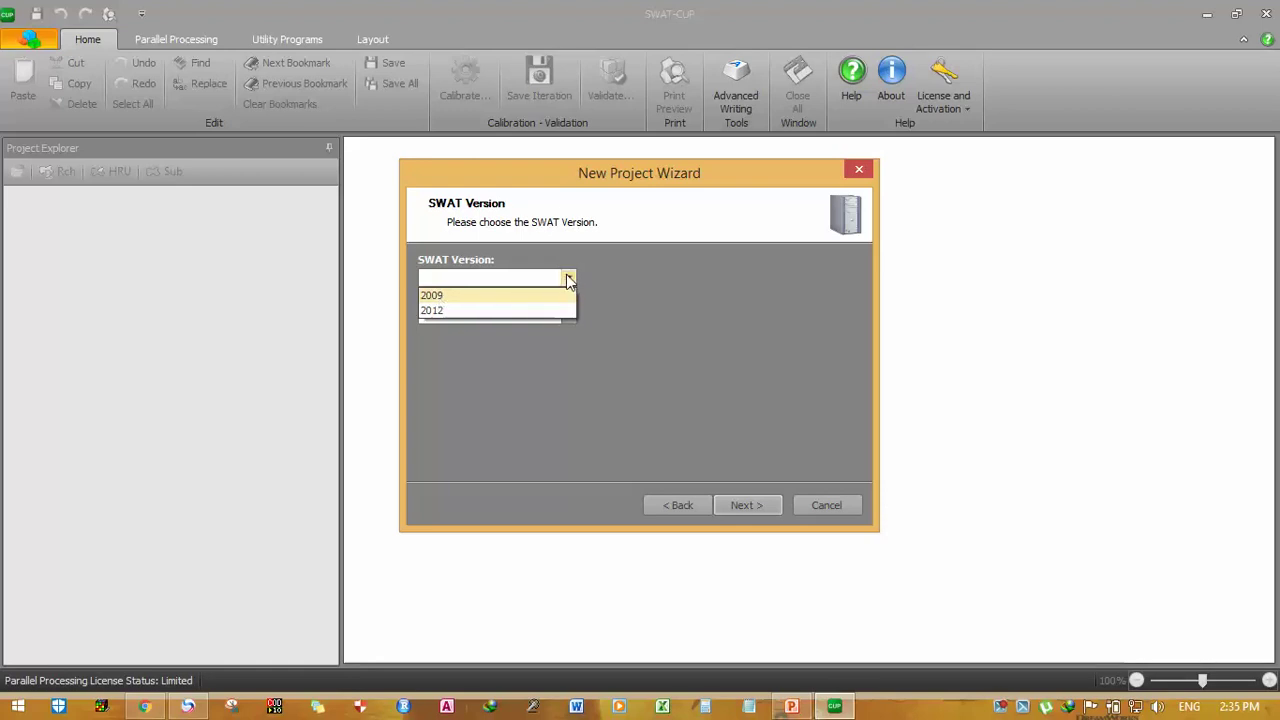
left_click(436, 311)
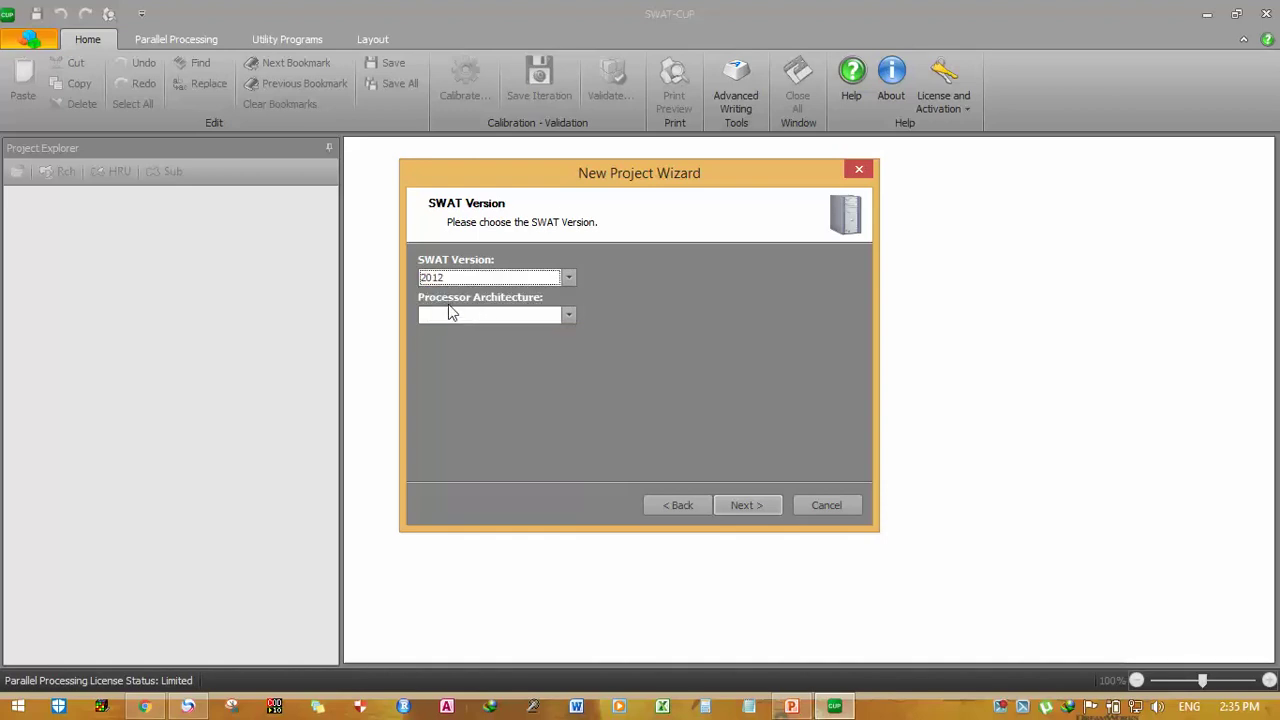
left_click(569, 315)
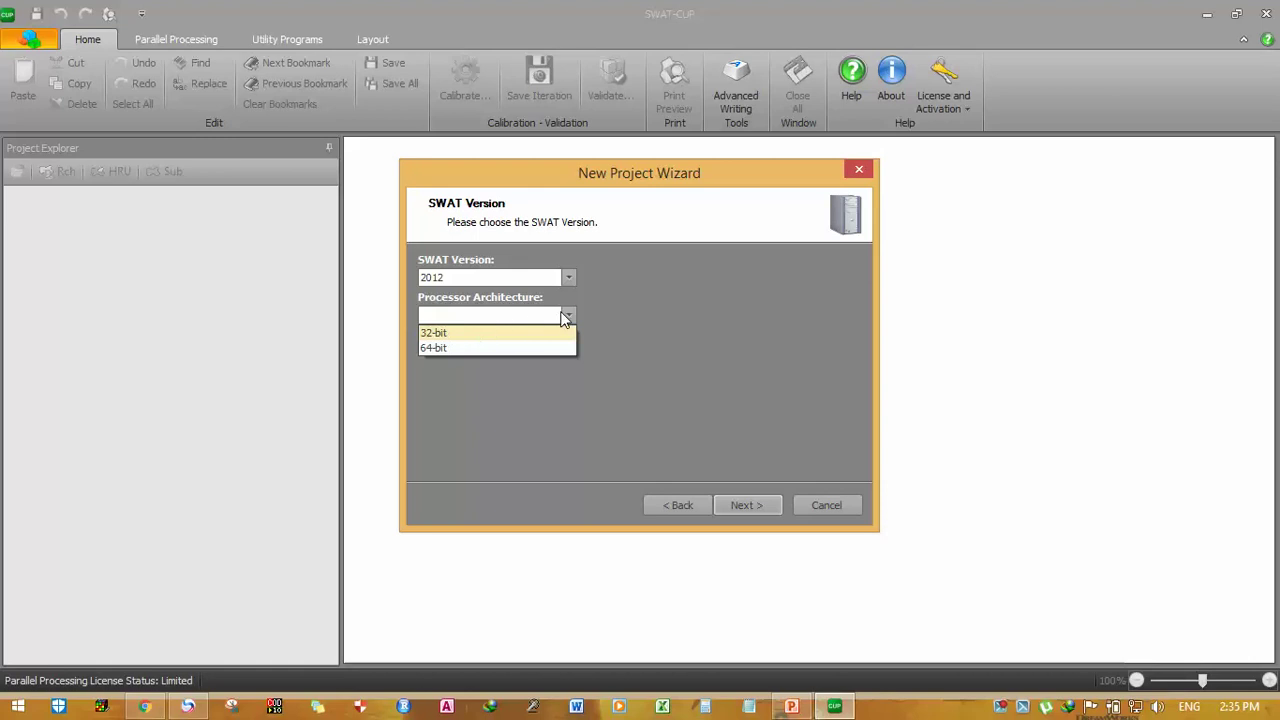
left_click(425, 350)
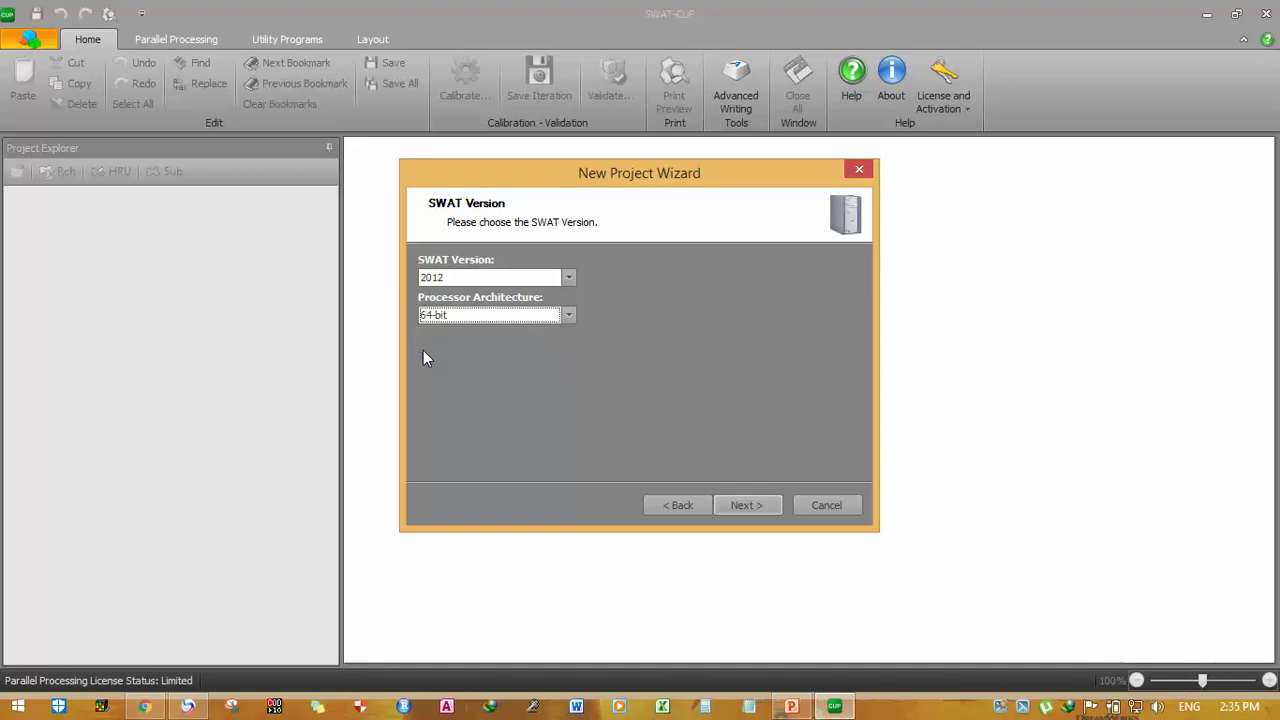
left_click(741, 507)
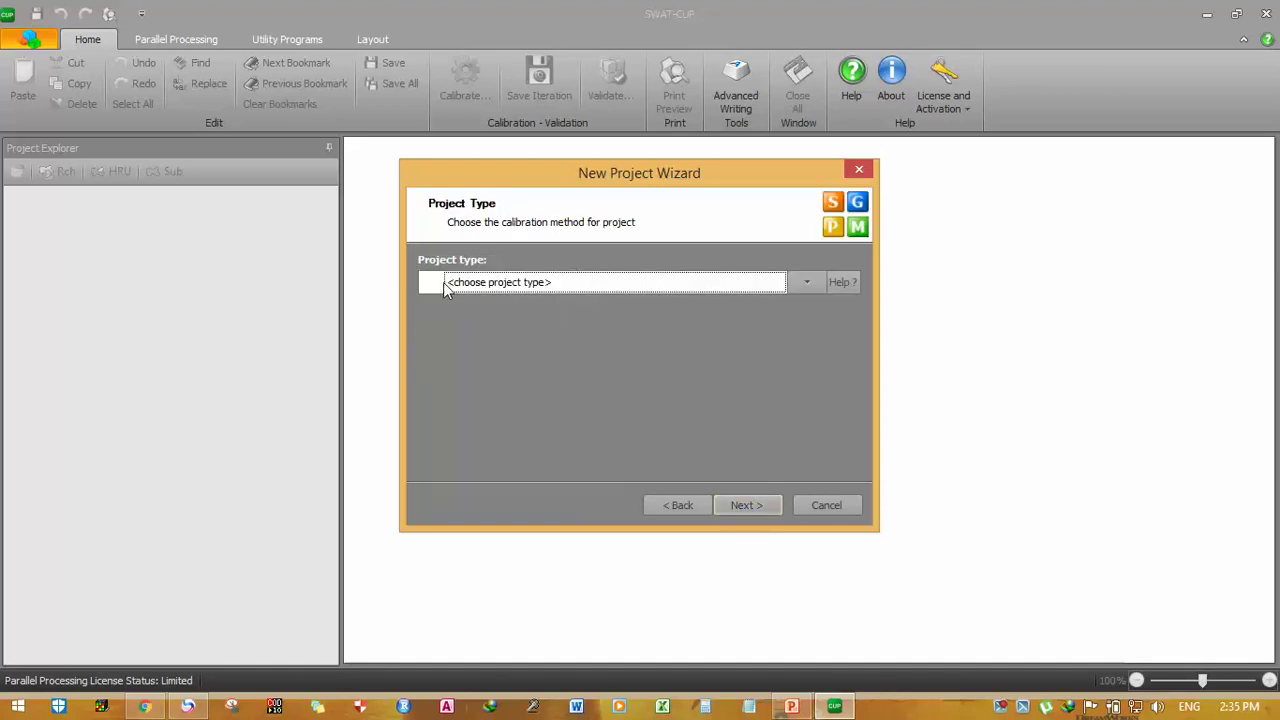
- Choose Sufi2 as the calibration method for the new project
left_click(806, 283)
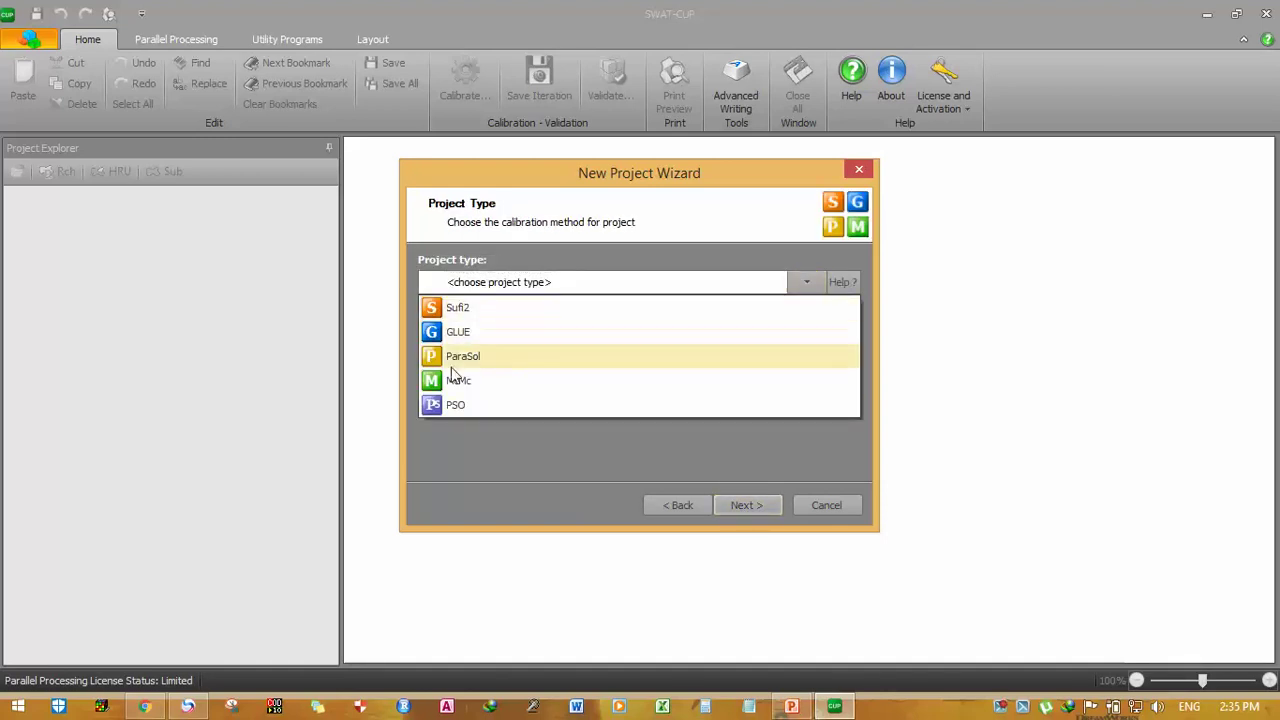
left_click(460, 310)
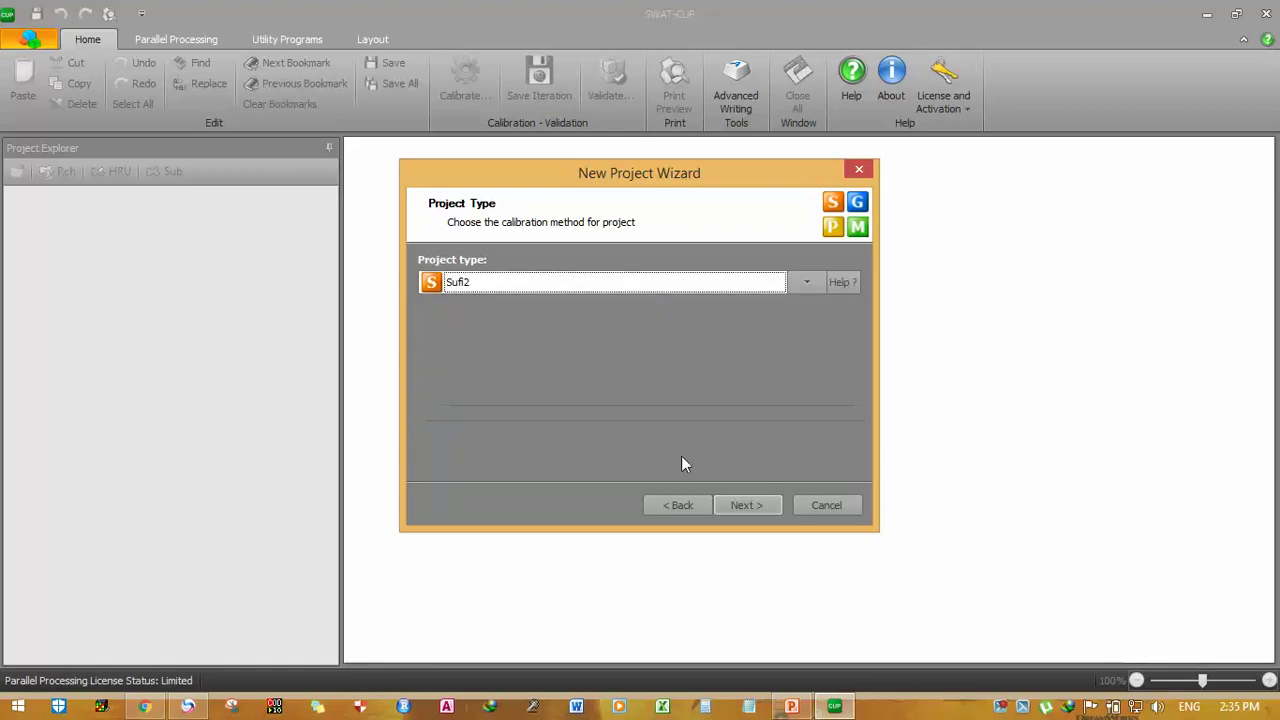
left_click(748, 505)
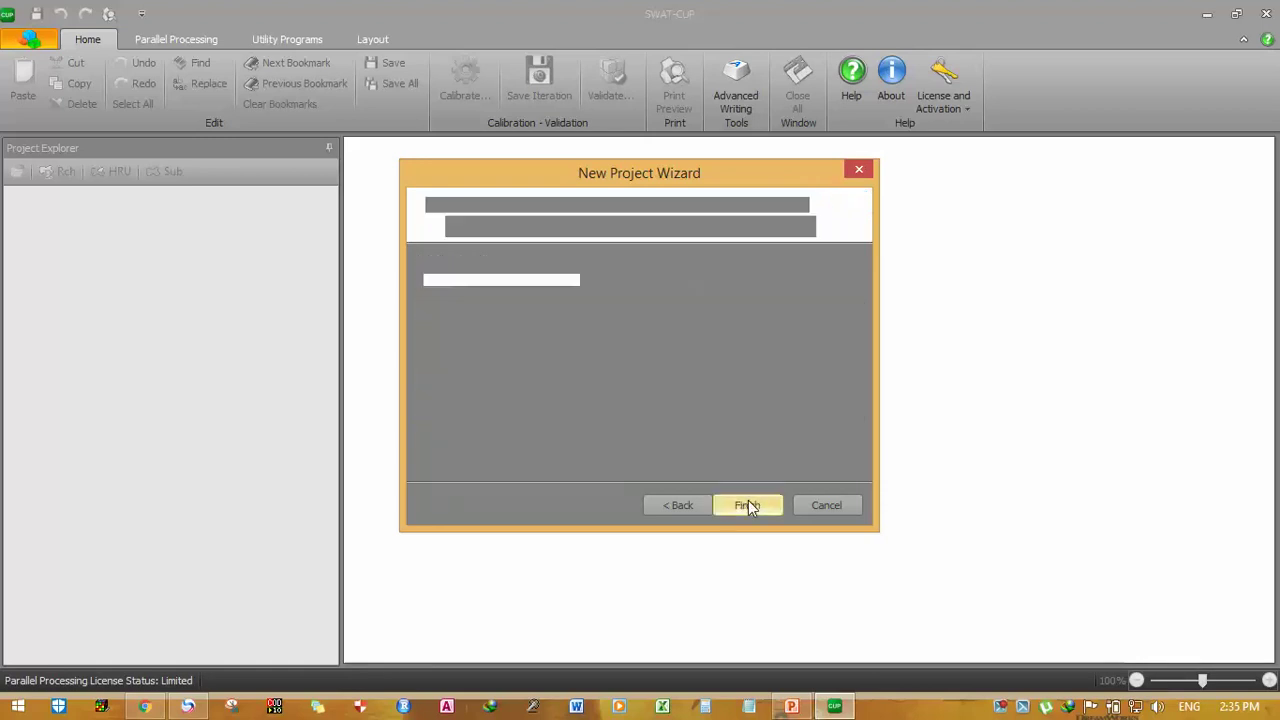
- Name the project Tutorial-3 and create a folder called Swat_Cup inside the desktop's Tutorial-3 folder
left_click(521, 281)
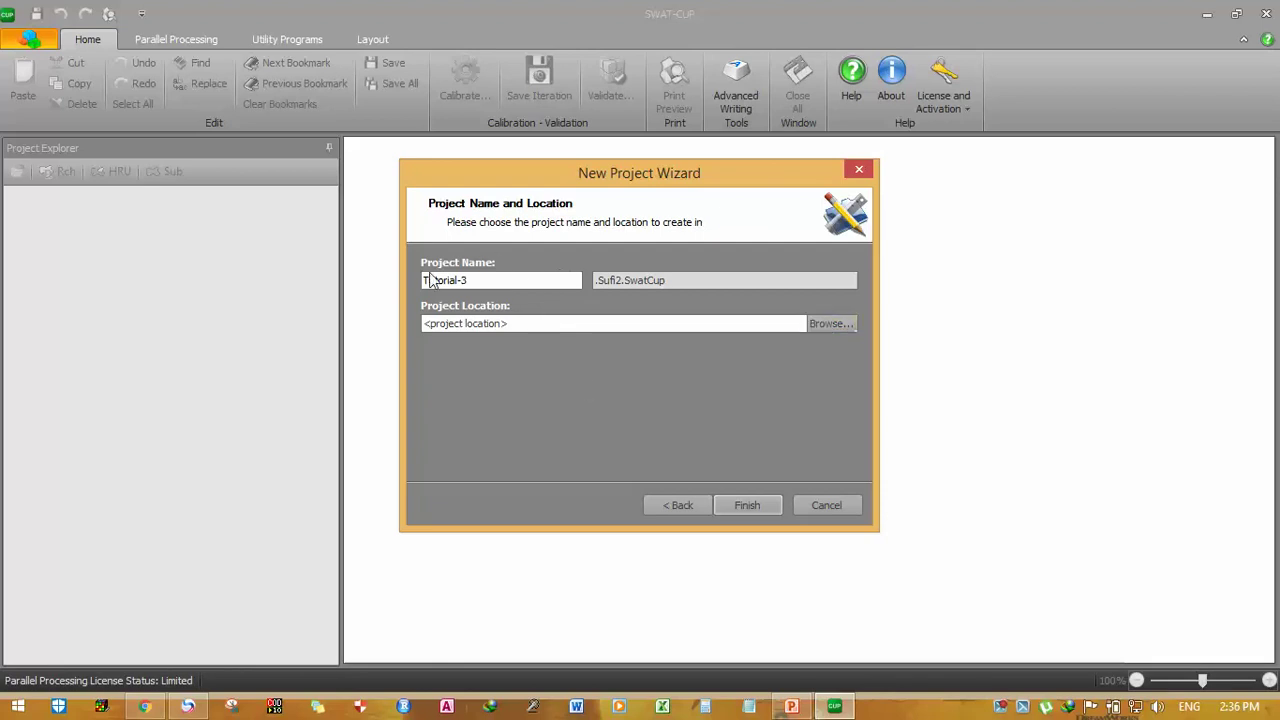
left_click(839, 324)
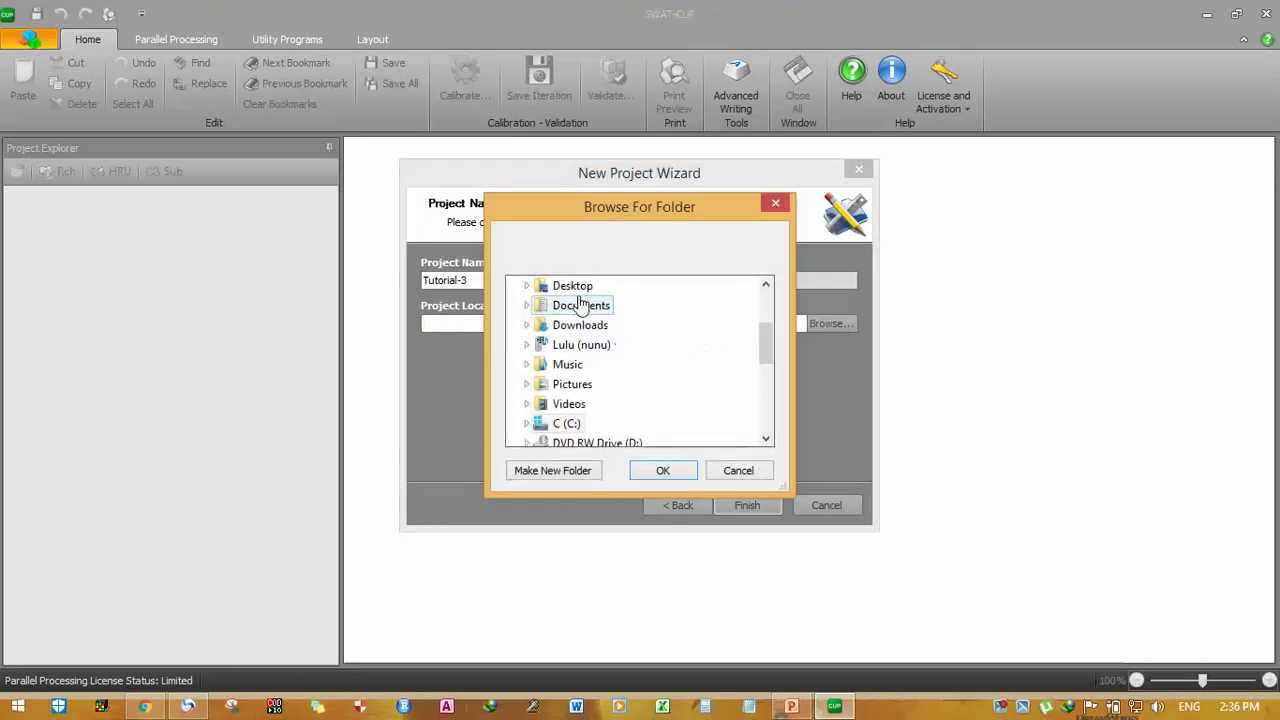
double_click(575, 289)
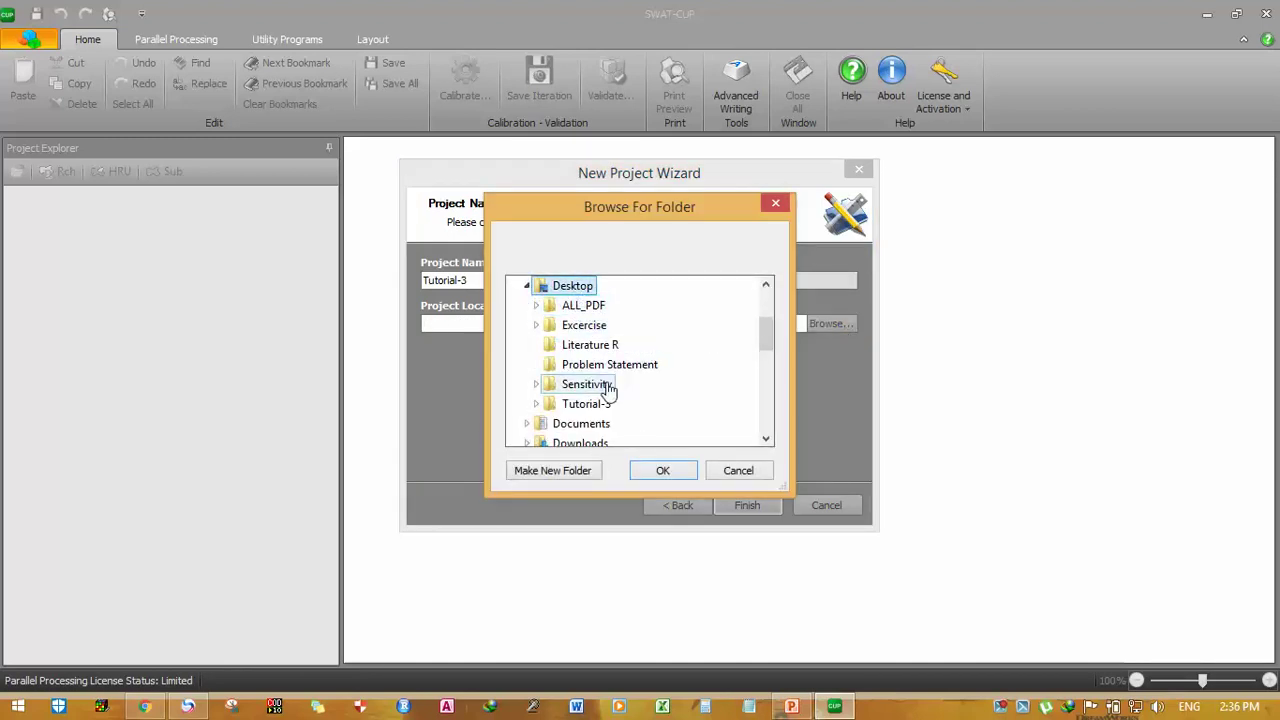
left_click(536, 404)
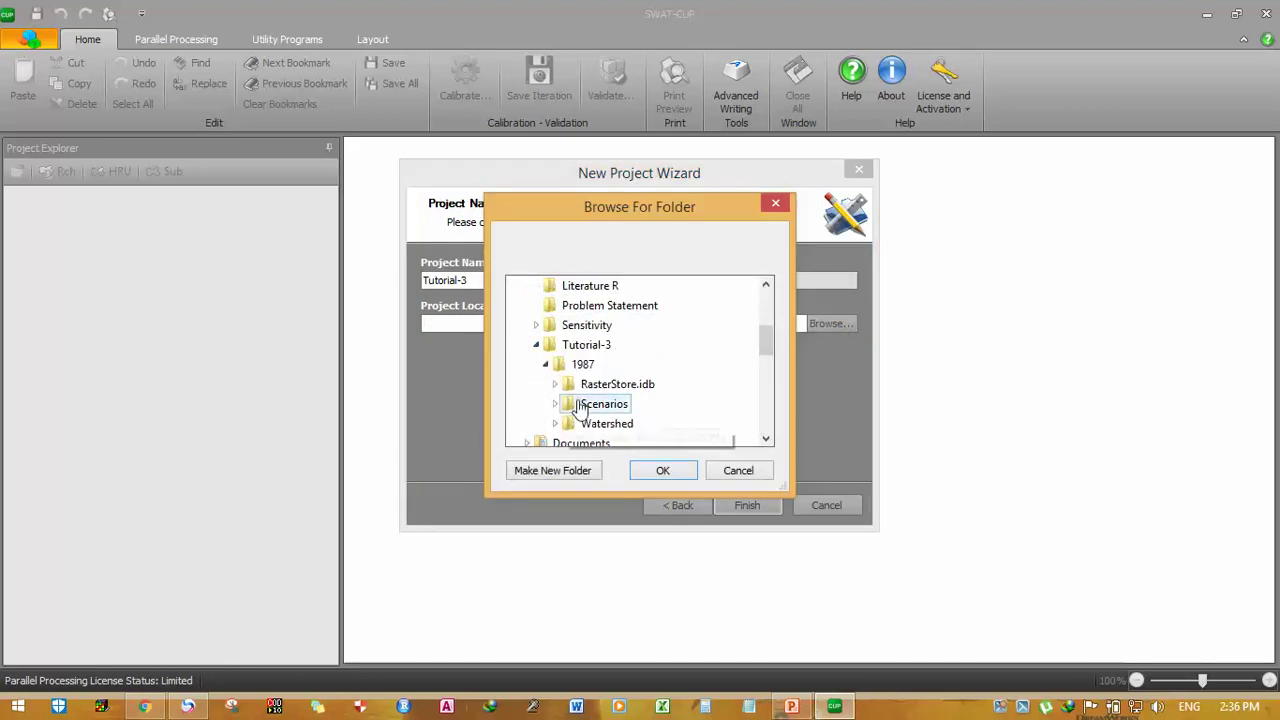
left_click(597, 345)
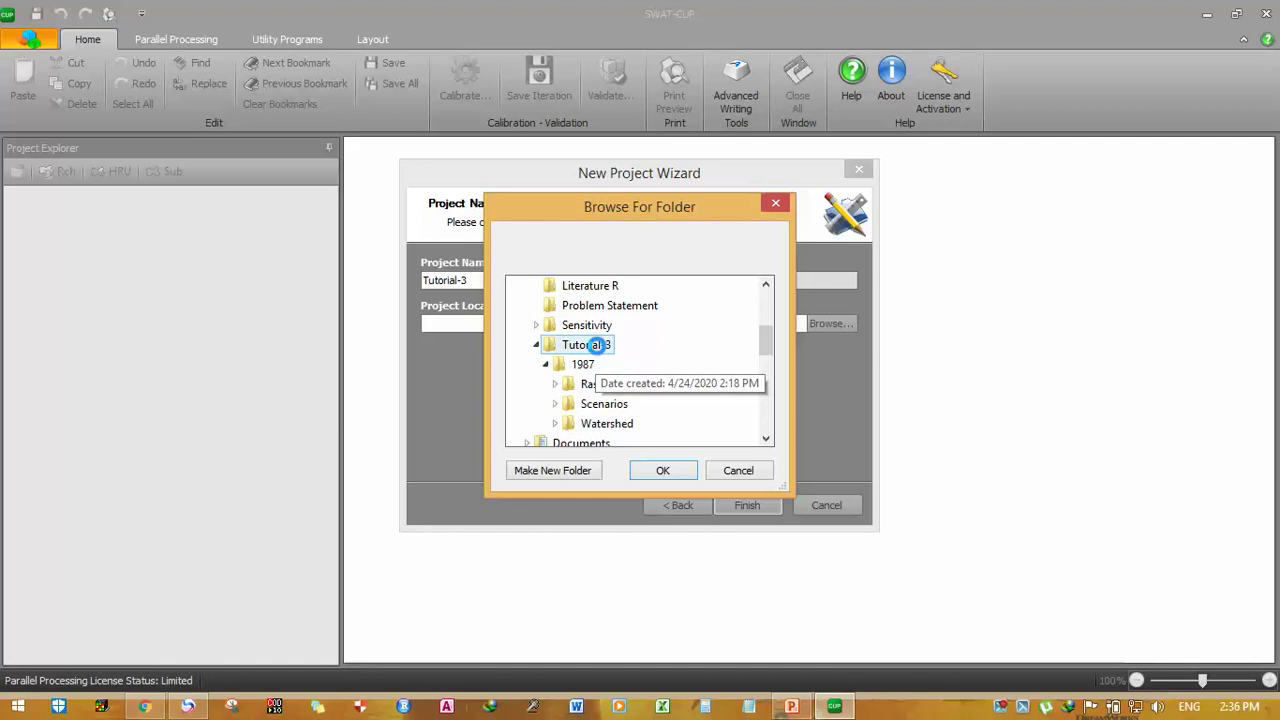
right_click(597, 345)
mouse_move(663, 651)
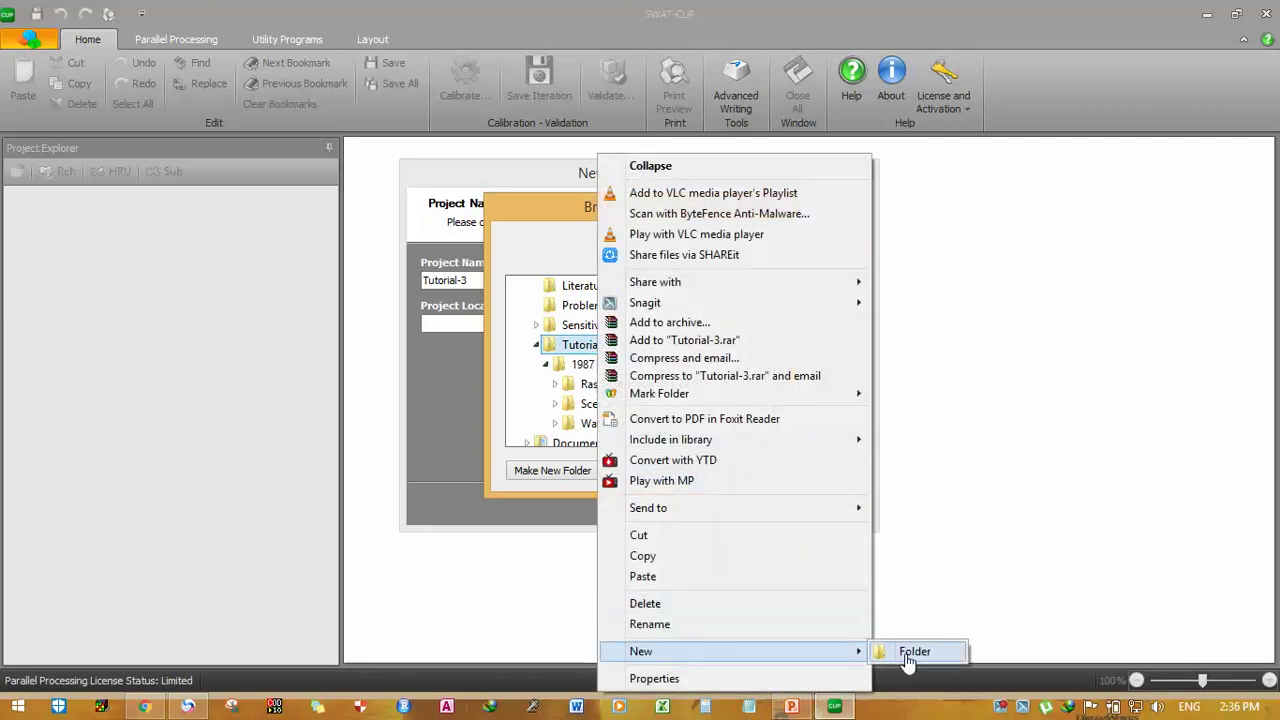
left_click(912, 652)
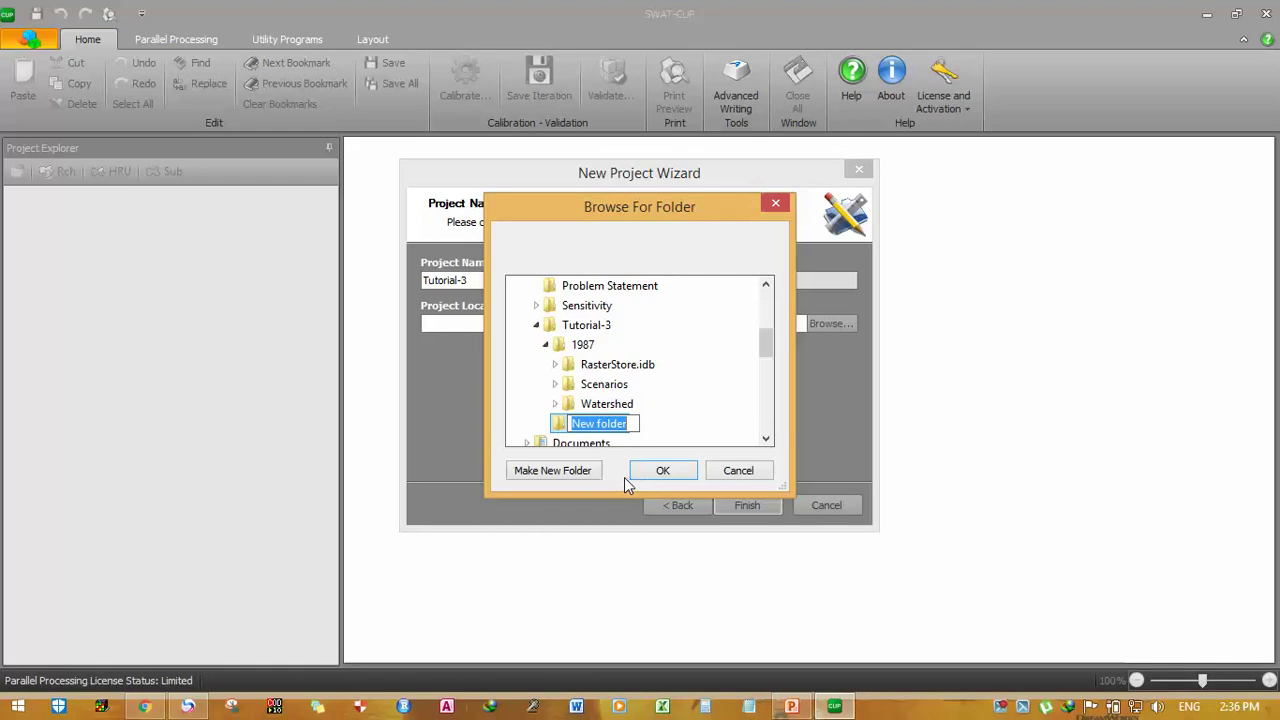
type("Swat")
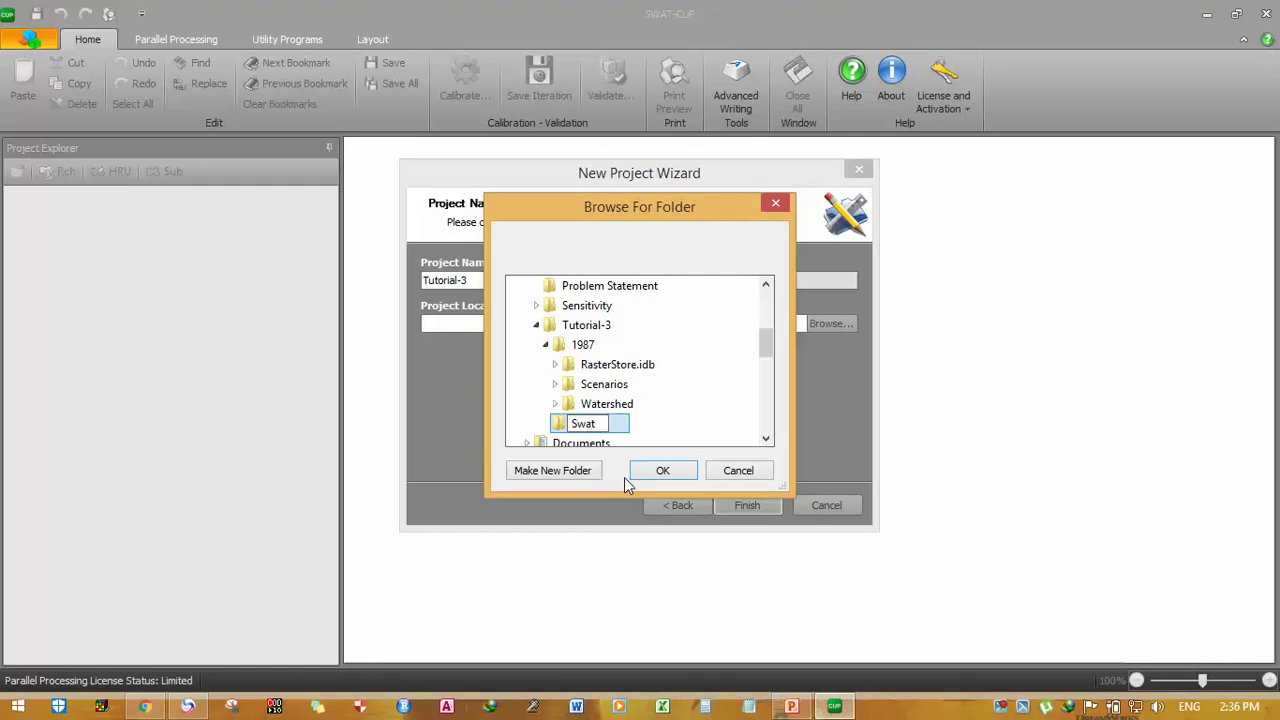
type("_Cup")
- Use the Swat_Cup folder as the project location and finish creating the project
left_click(563, 425)
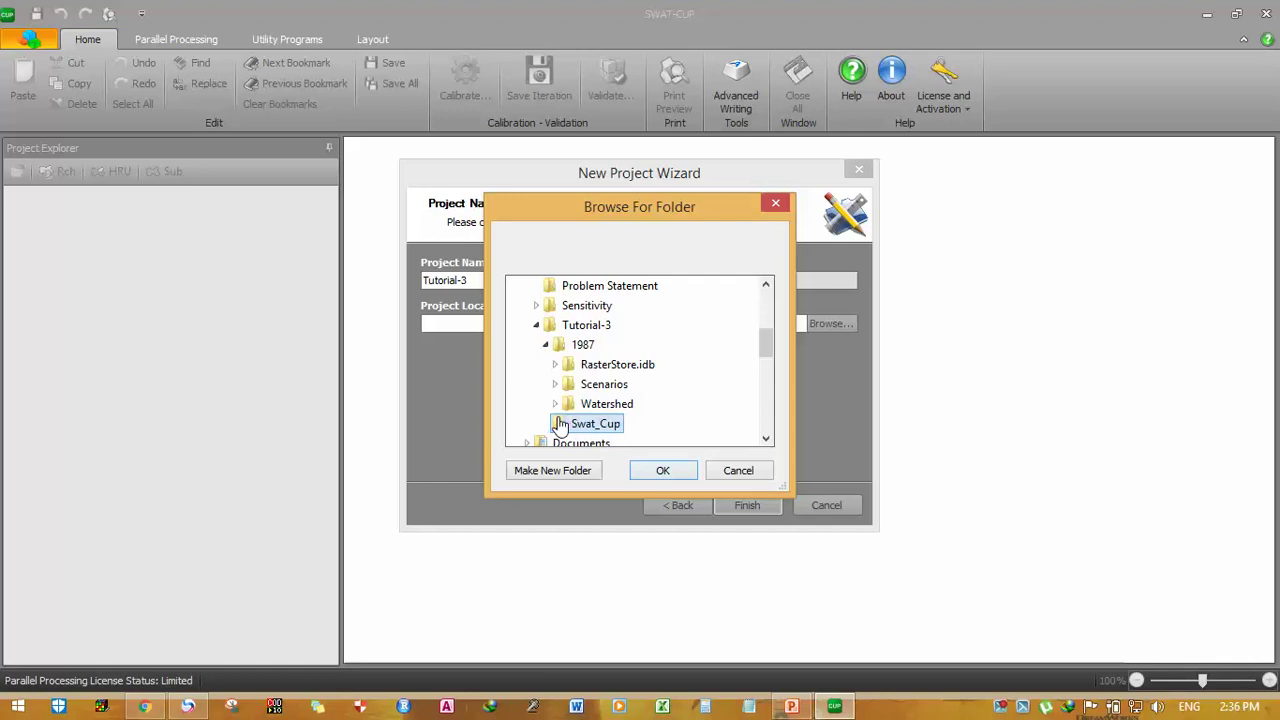
left_click(680, 474)
left_click(745, 505)
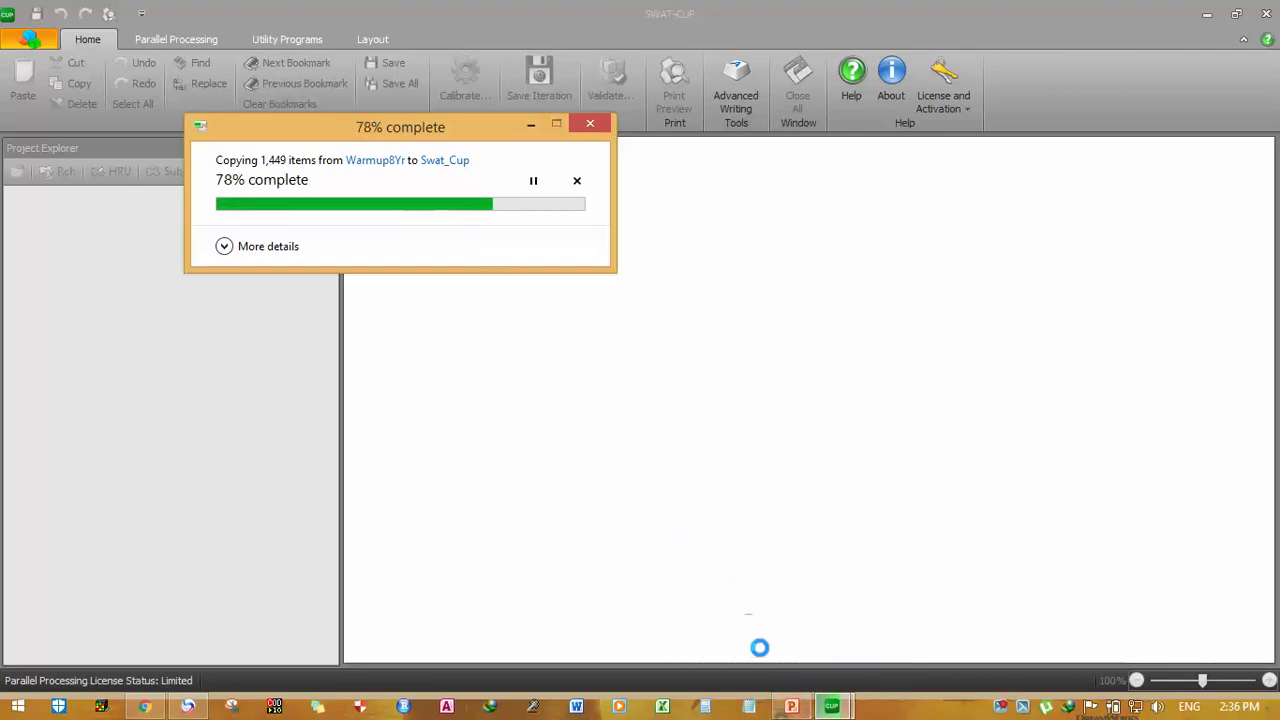
- Switch to the PowerPoint presentation and review the slides on stream flow data, the calibration period and editing calibration inputs
mouse_move(793, 706)
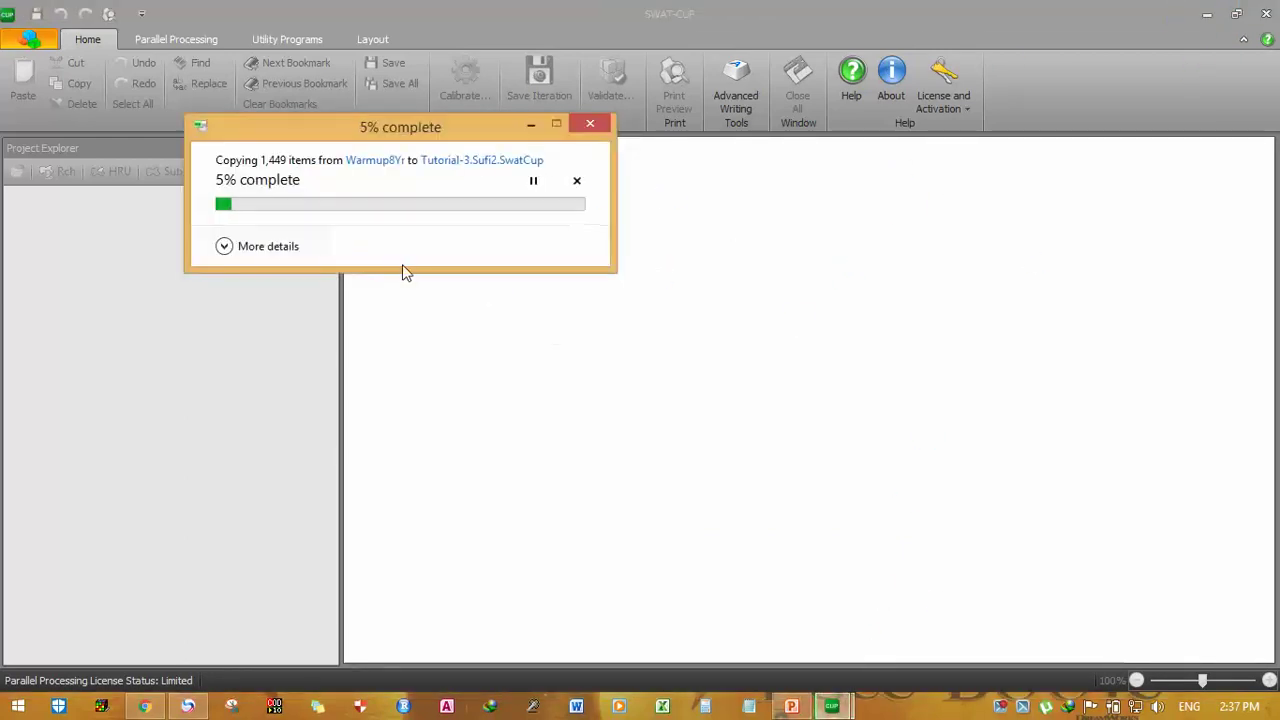
left_click(803, 707)
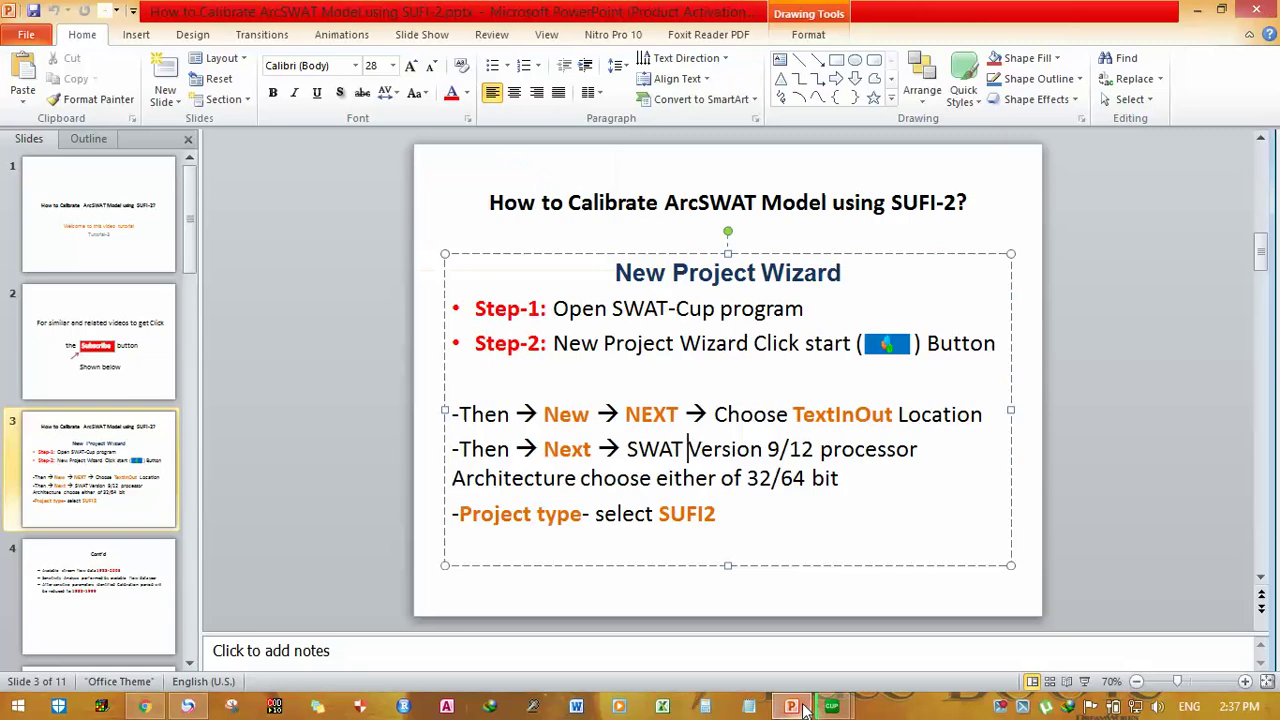
left_click(88, 592)
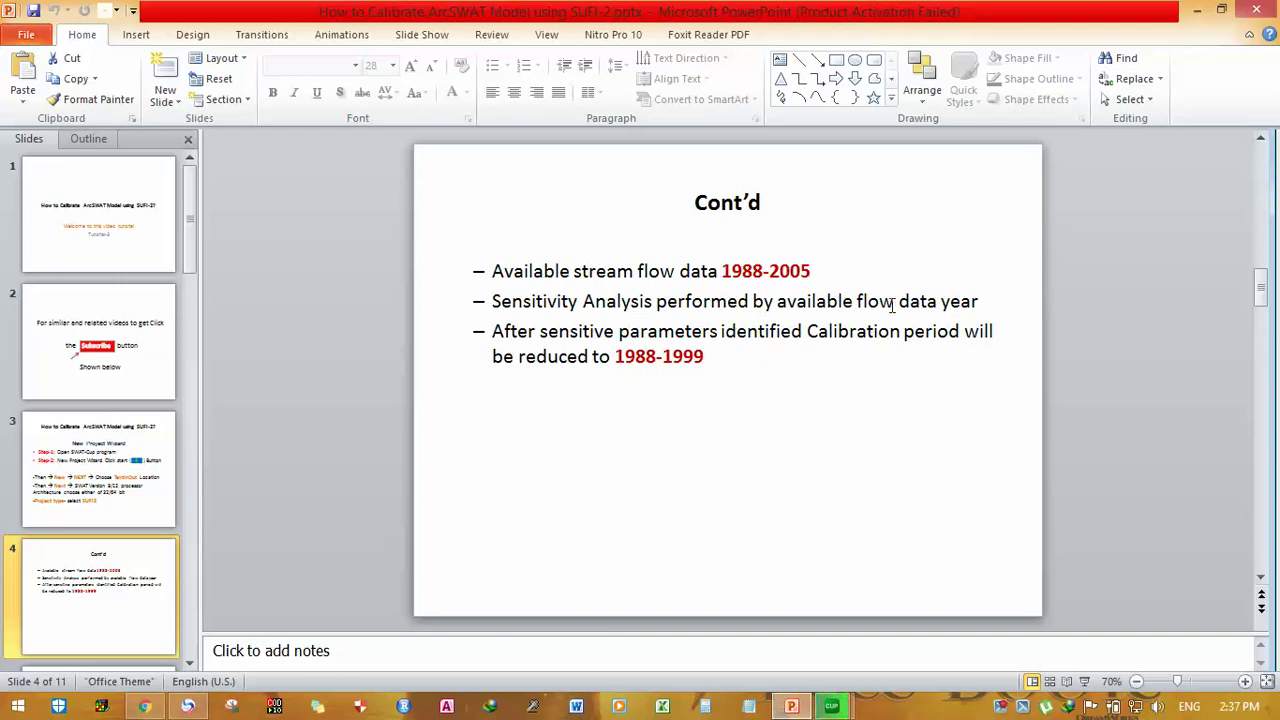
left_click_drag(726, 271, 812, 272)
left_click(733, 276)
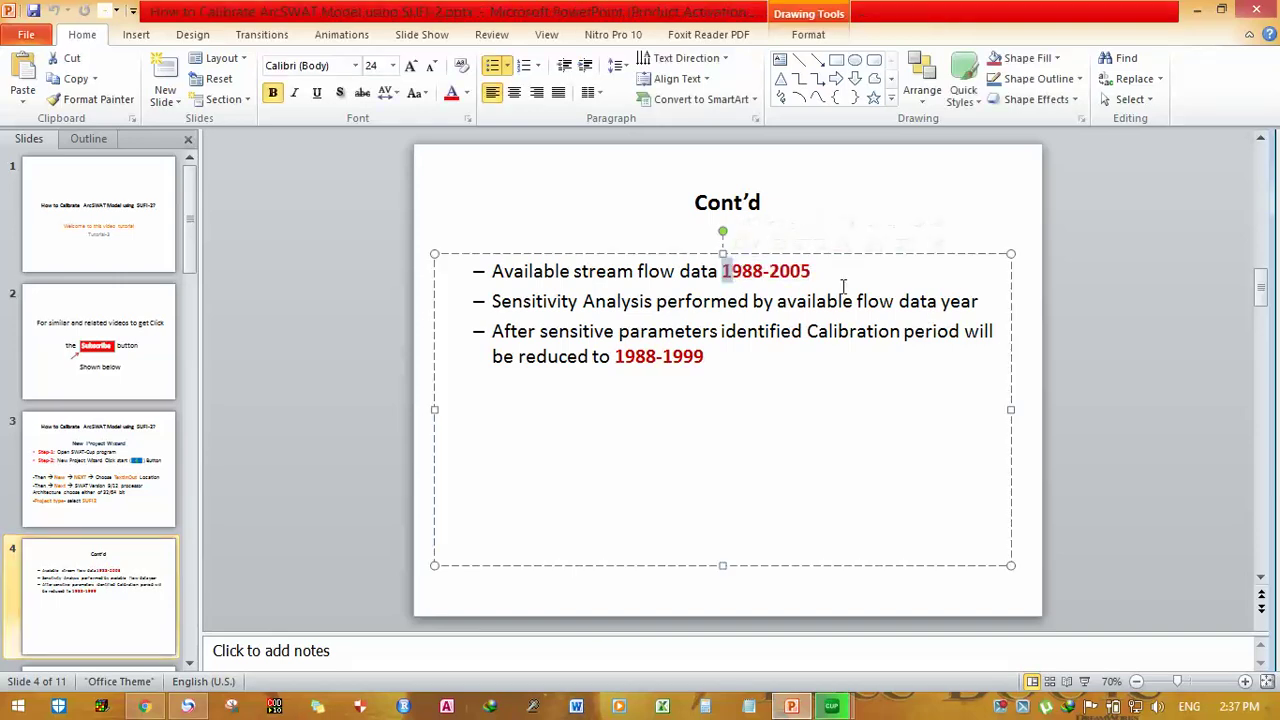
double_click(806, 301)
left_click(813, 272)
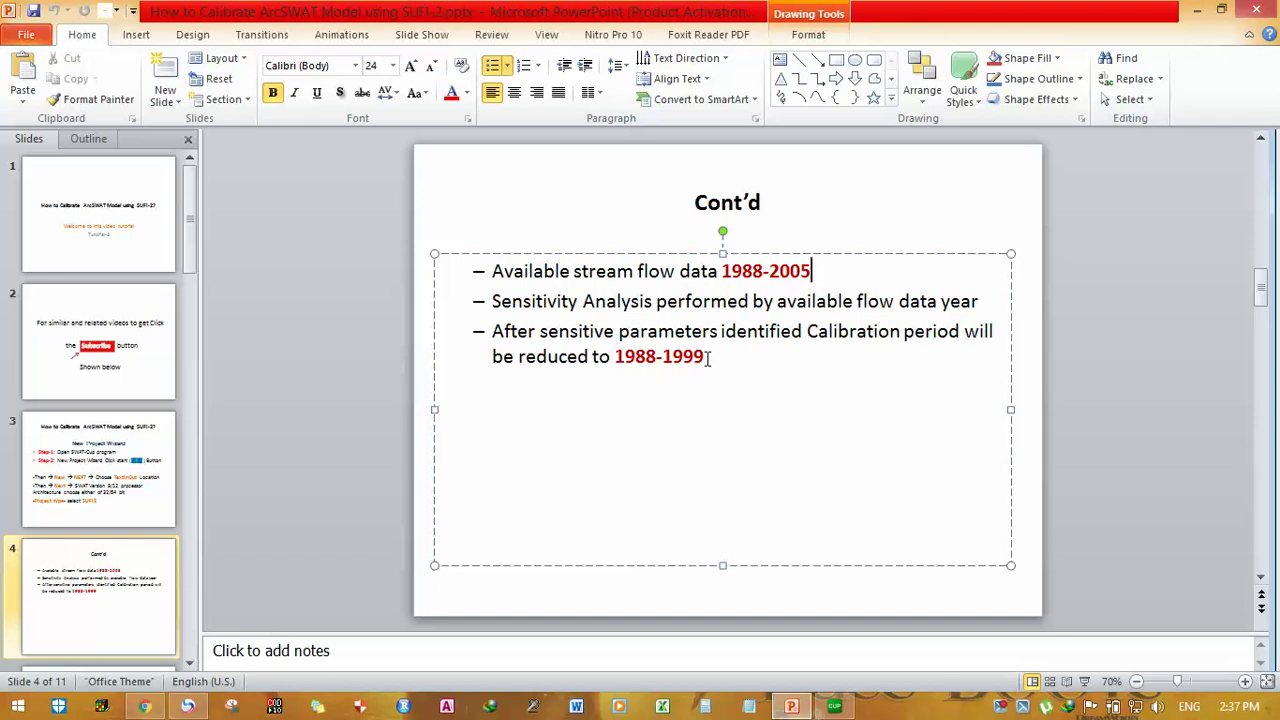
left_click(115, 585)
scroll(115, 585, "down", 3)
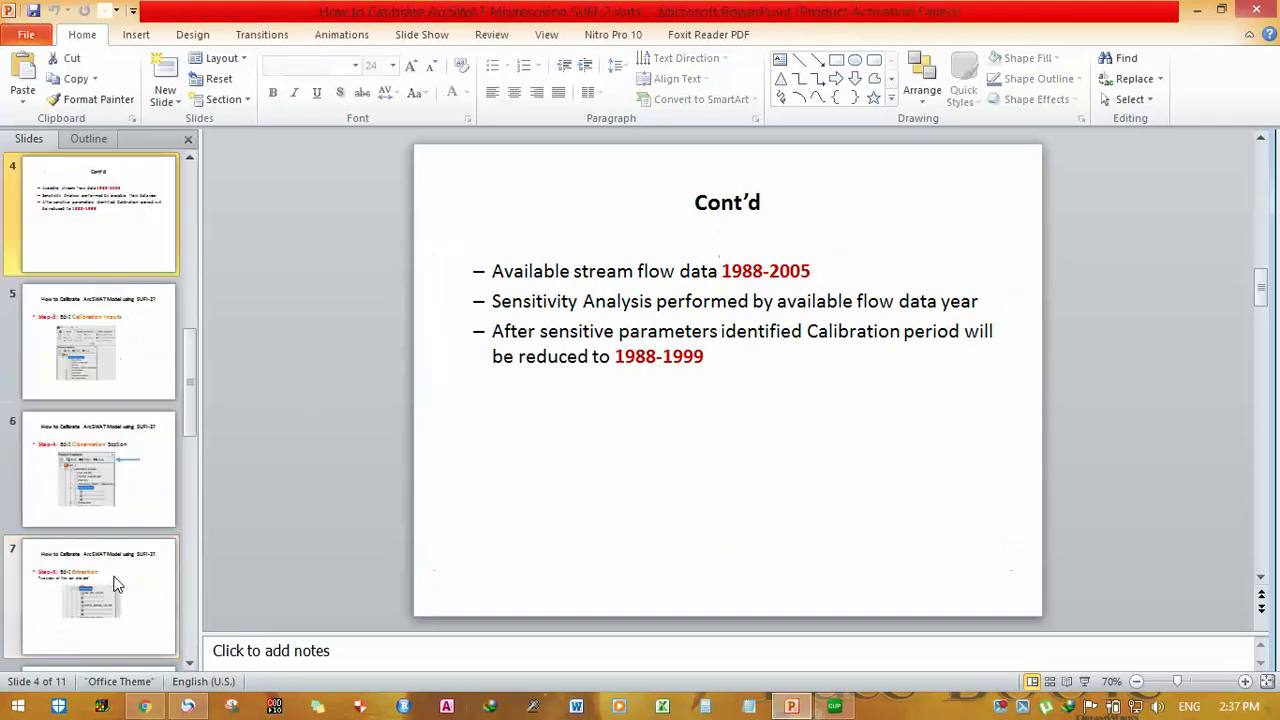
left_click(124, 352)
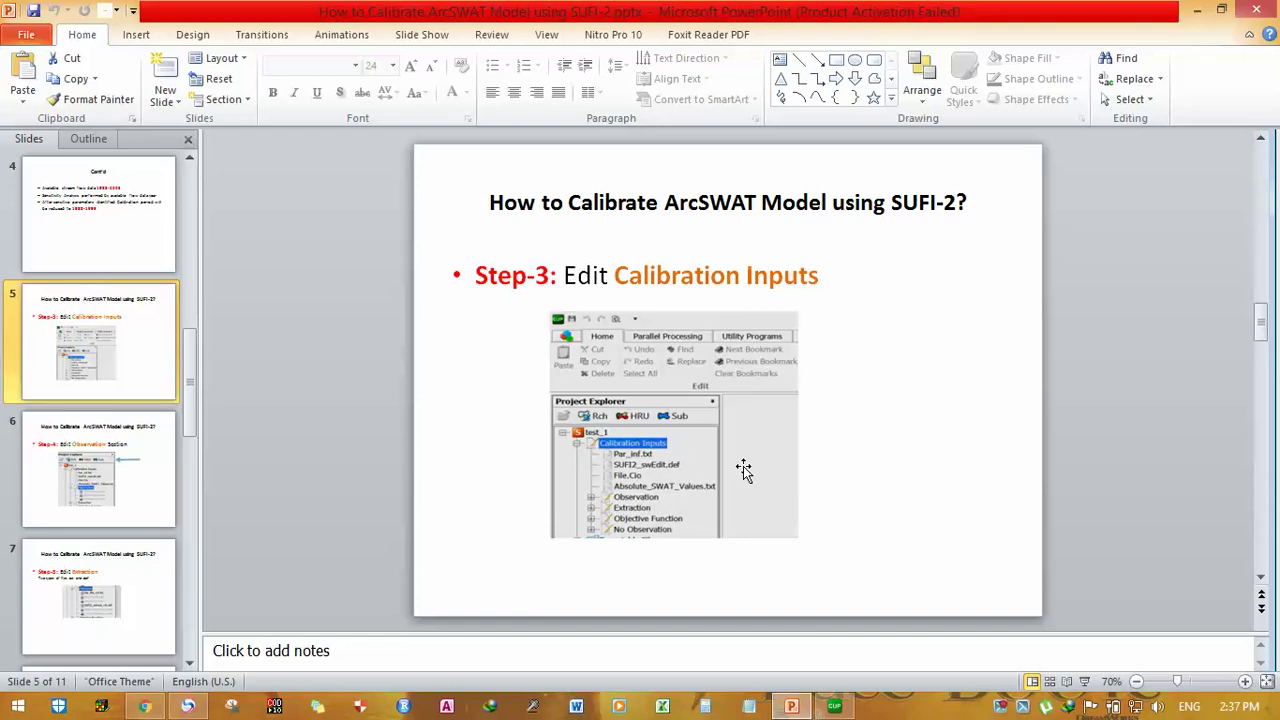
- Switch to SWAT-CUP and open Par_inf.txt from the Tutorial-3 project's calibration inputs
left_click(834, 710)
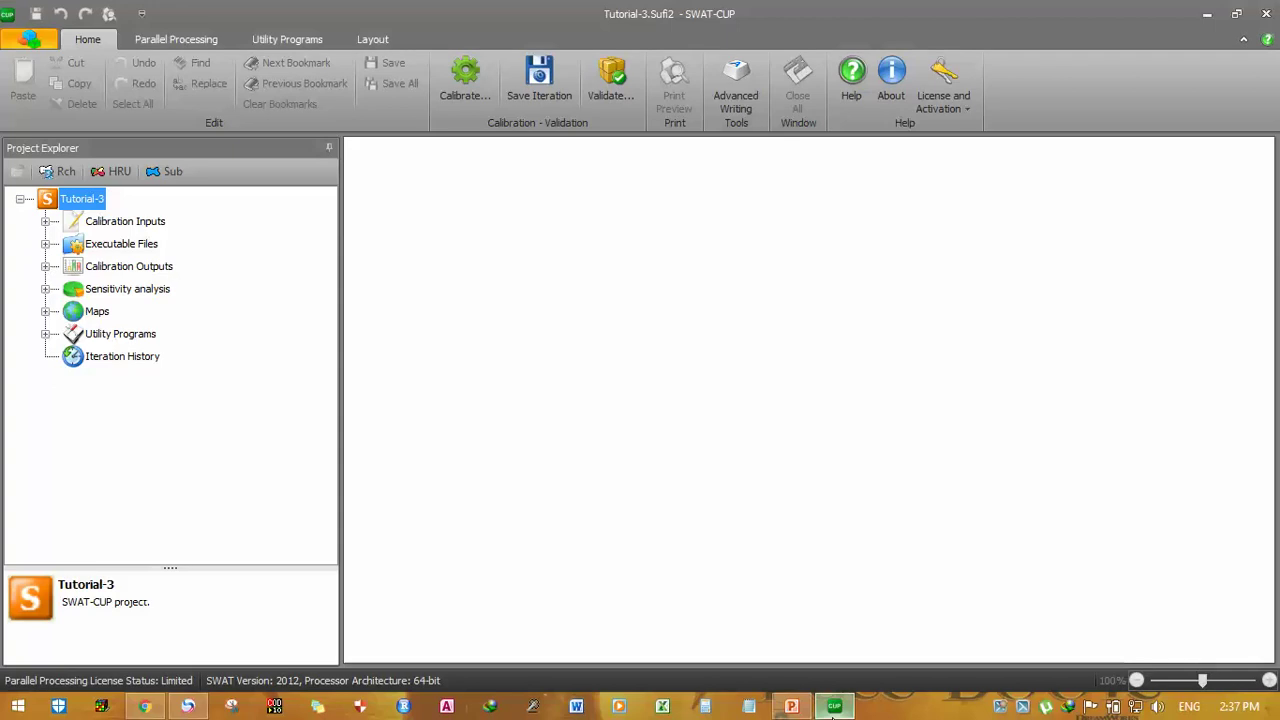
left_click(115, 223)
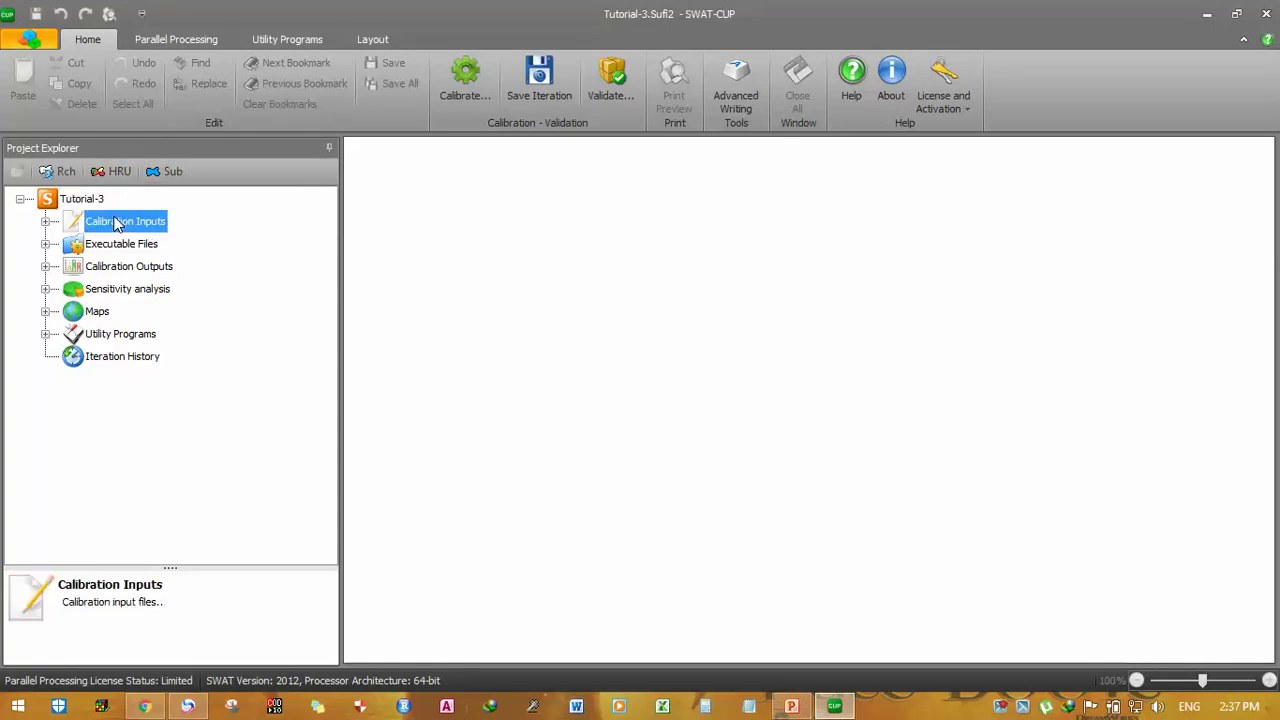
left_click(45, 221)
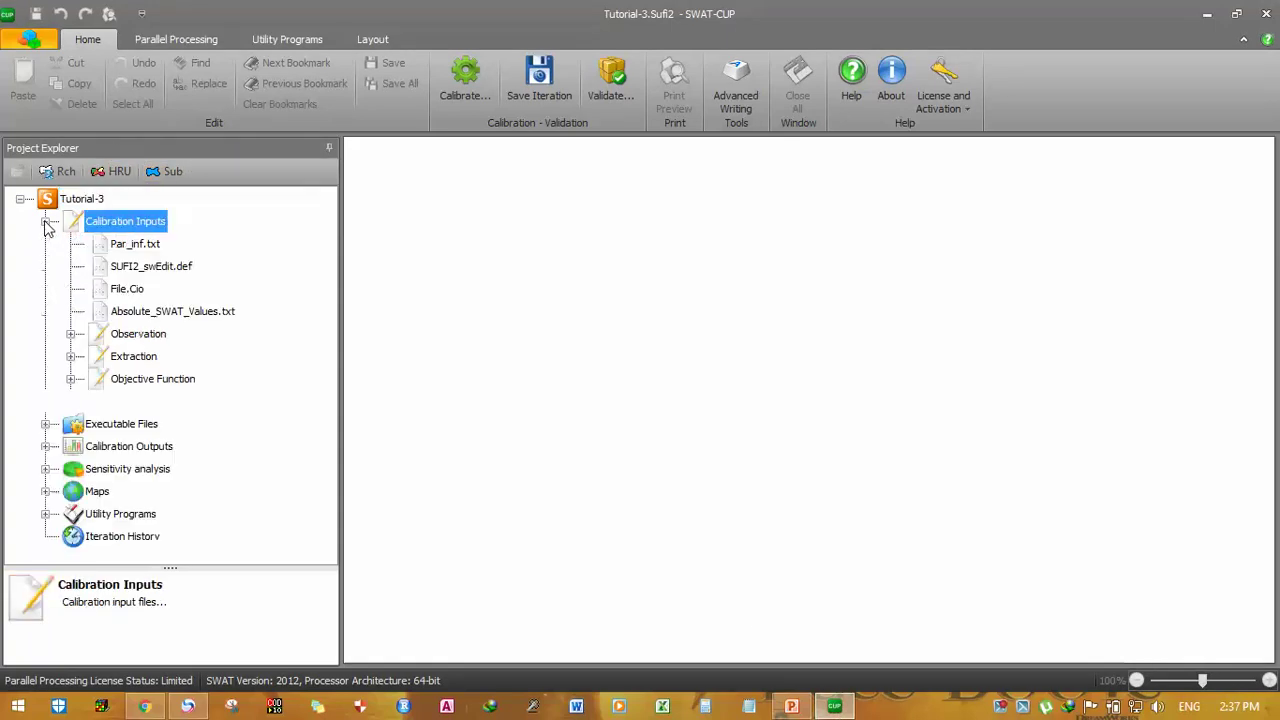
left_click(140, 245)
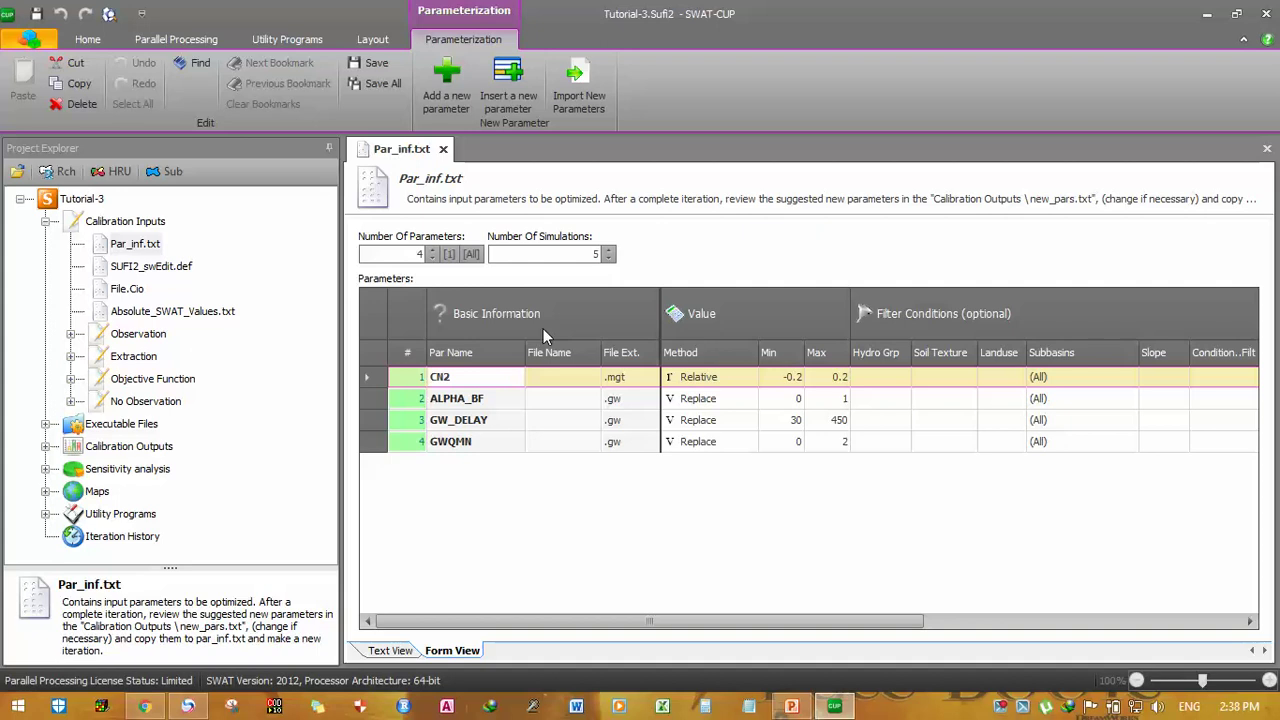
- Browse the parameters available for the .bsn, .sol and .hru files in the Parameter Browser without adding any
left_click(433, 251)
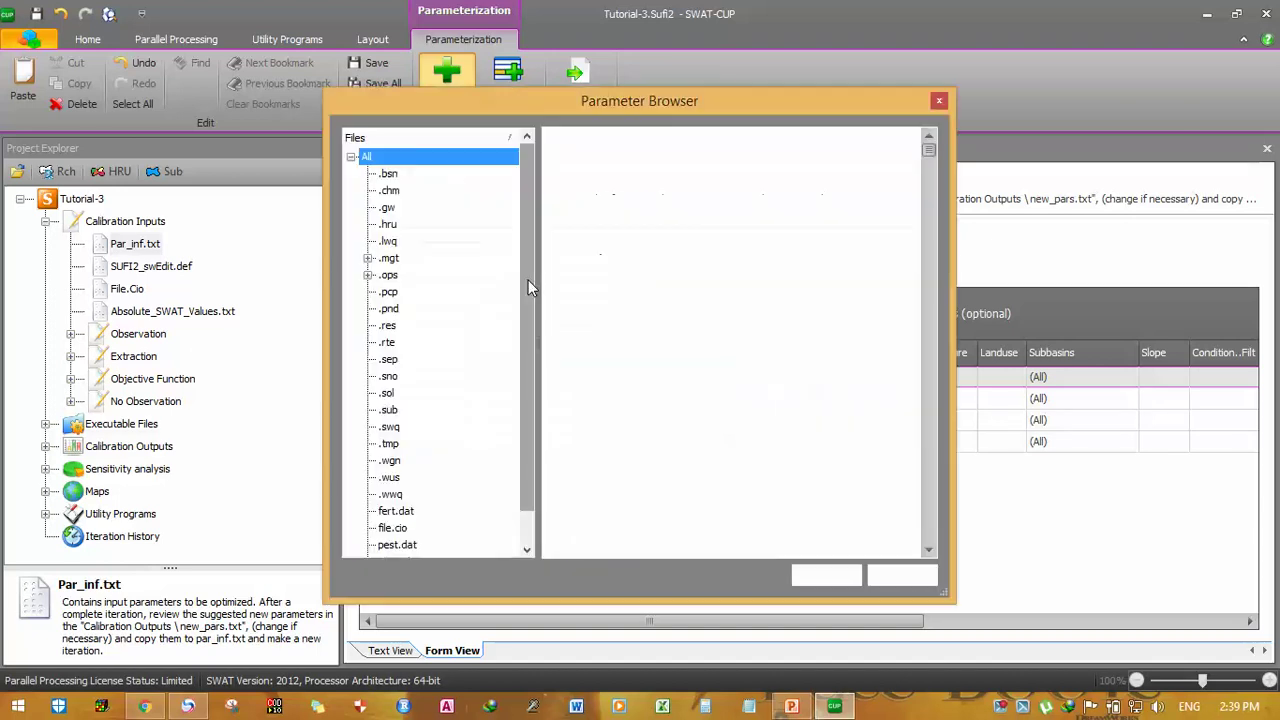
left_click(403, 174)
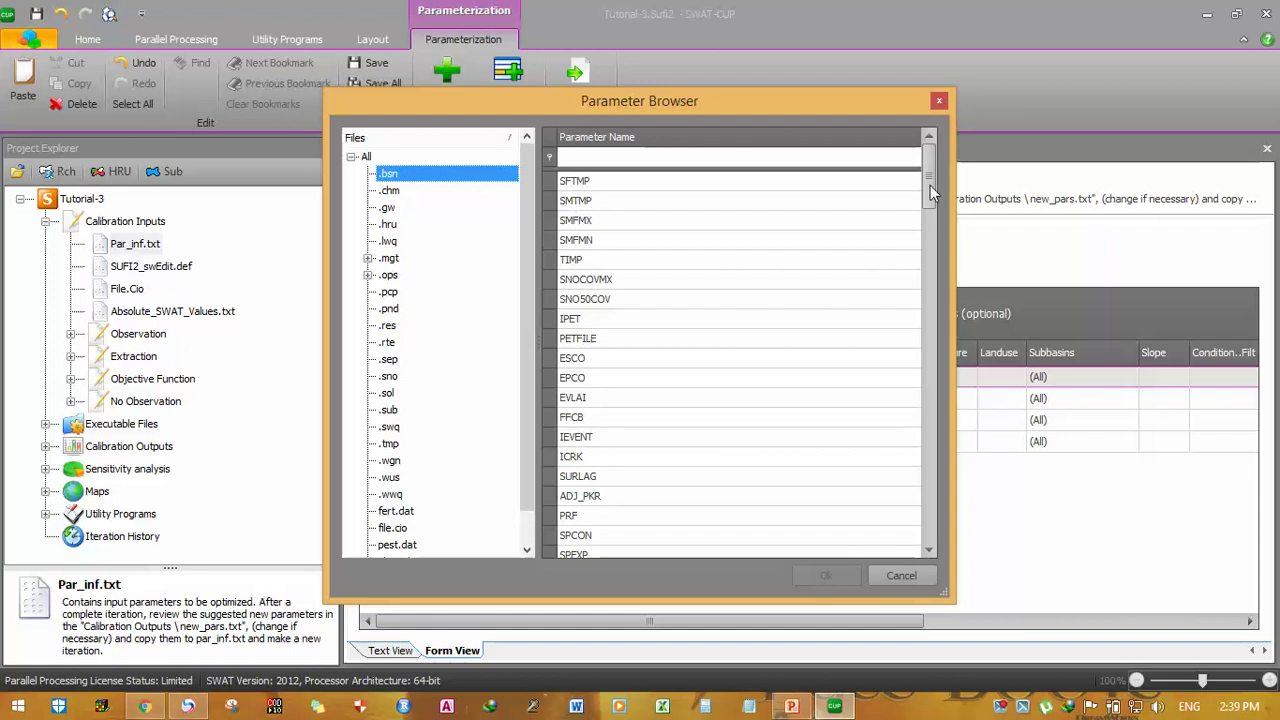
left_click_drag(930, 185, 900, 558)
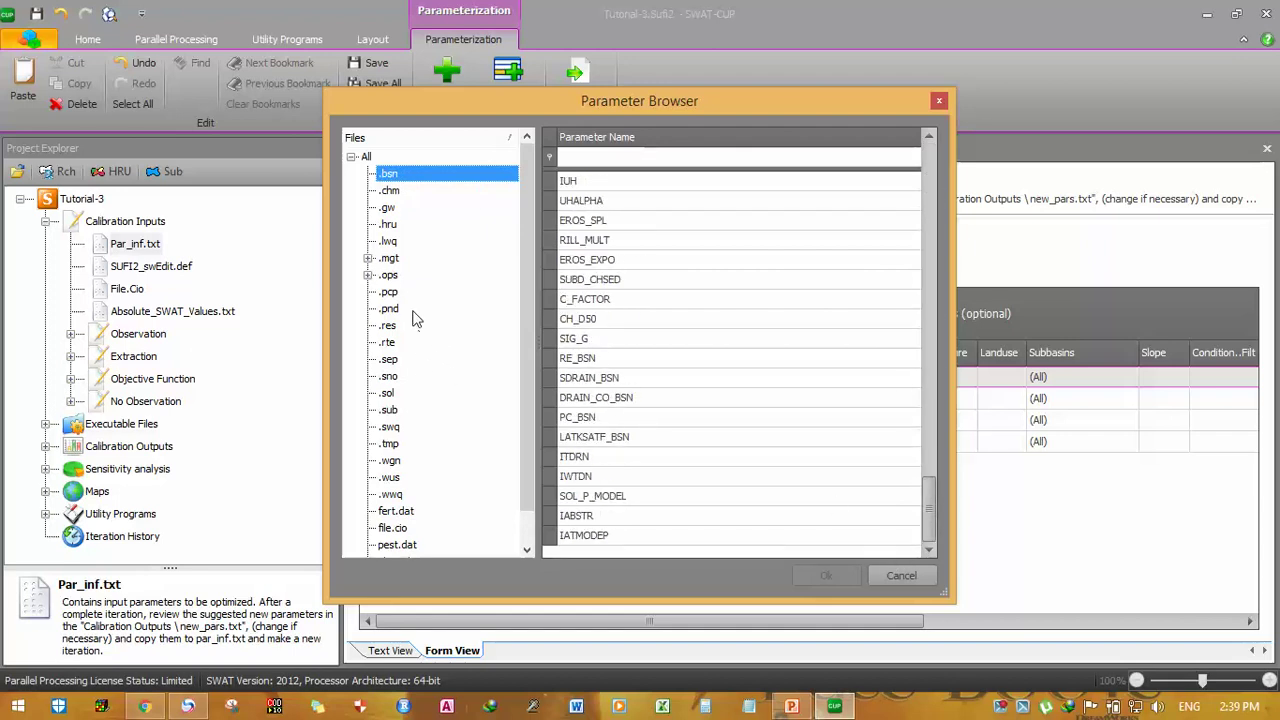
left_click(400, 393)
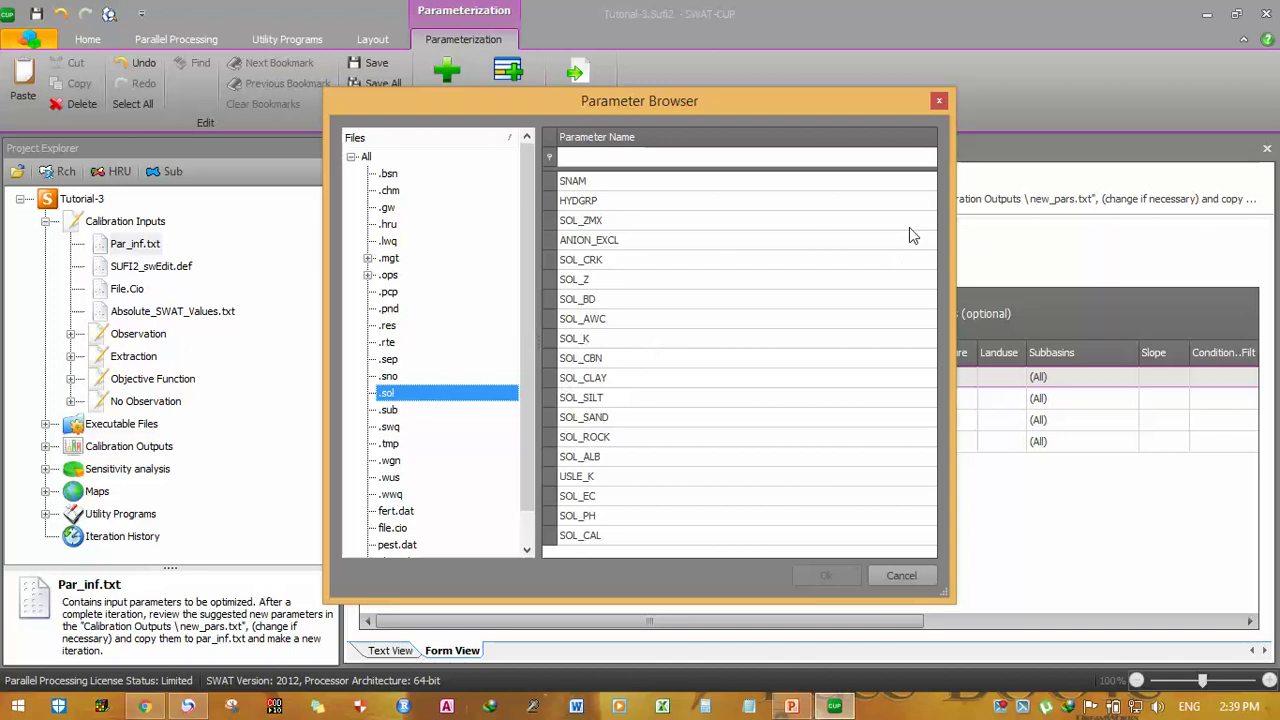
left_click(389, 224)
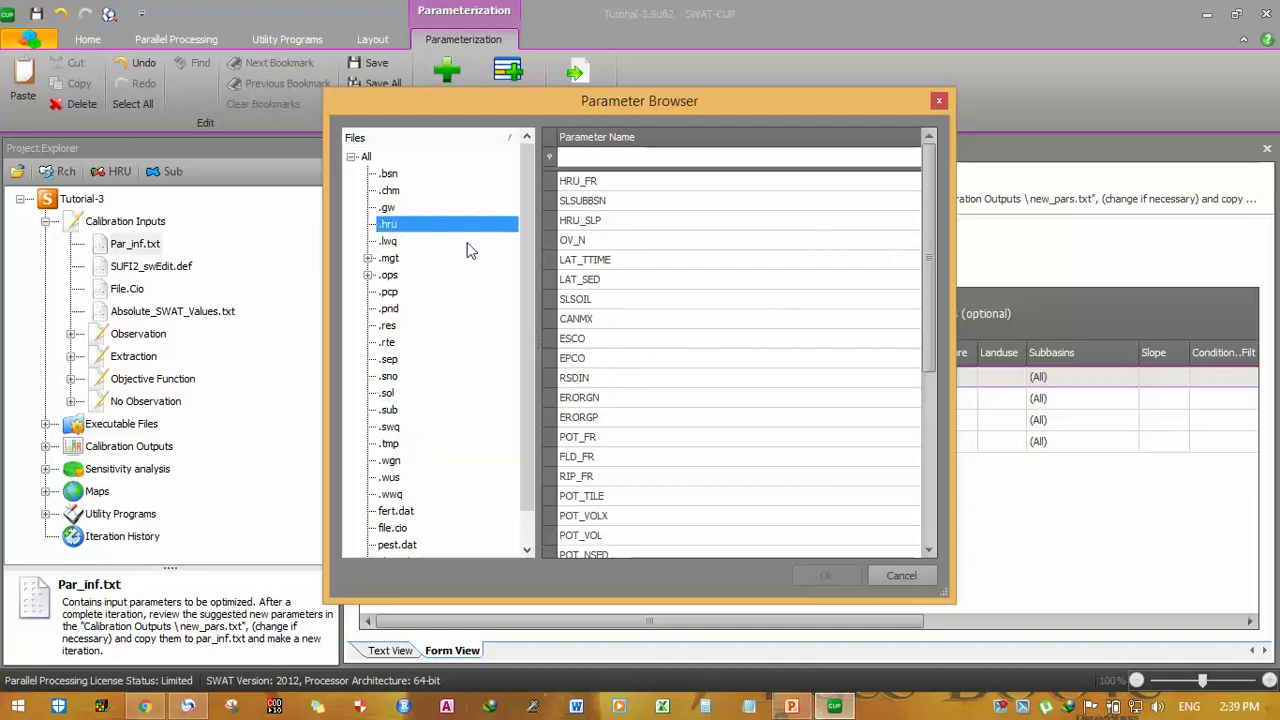
left_click_drag(923, 222, 921, 332)
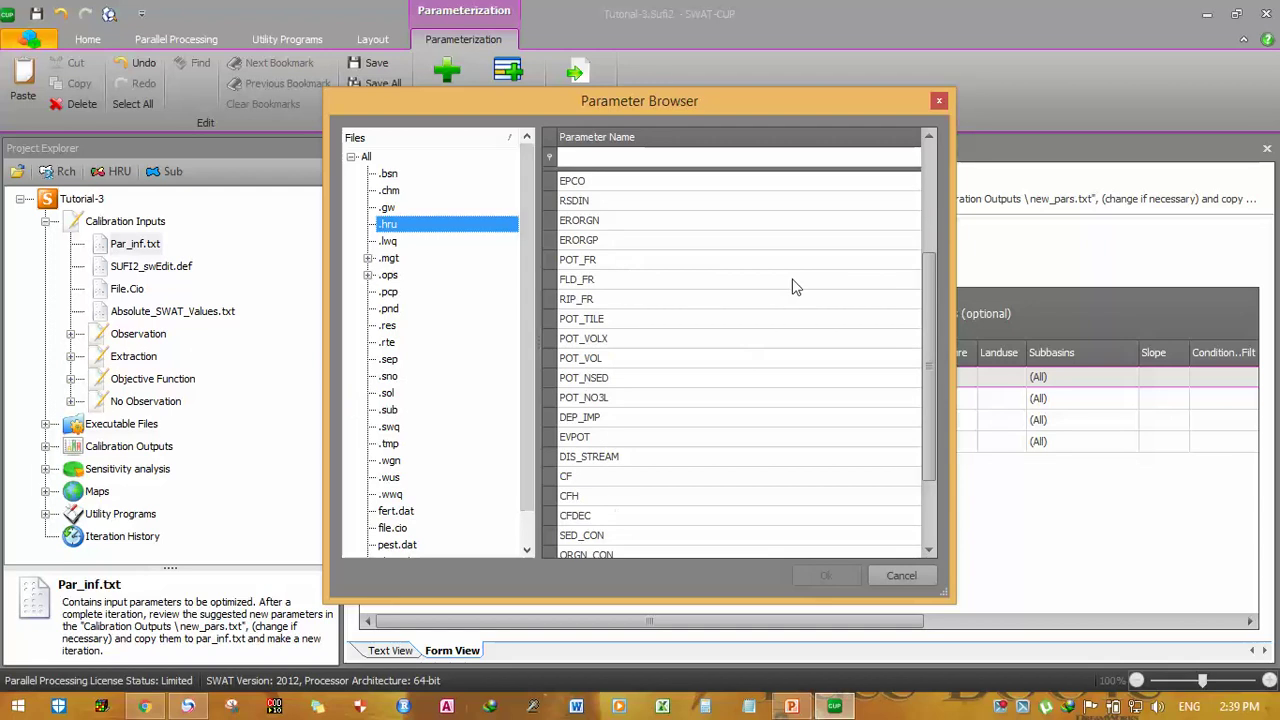
left_click_drag(526, 310, 520, 459)
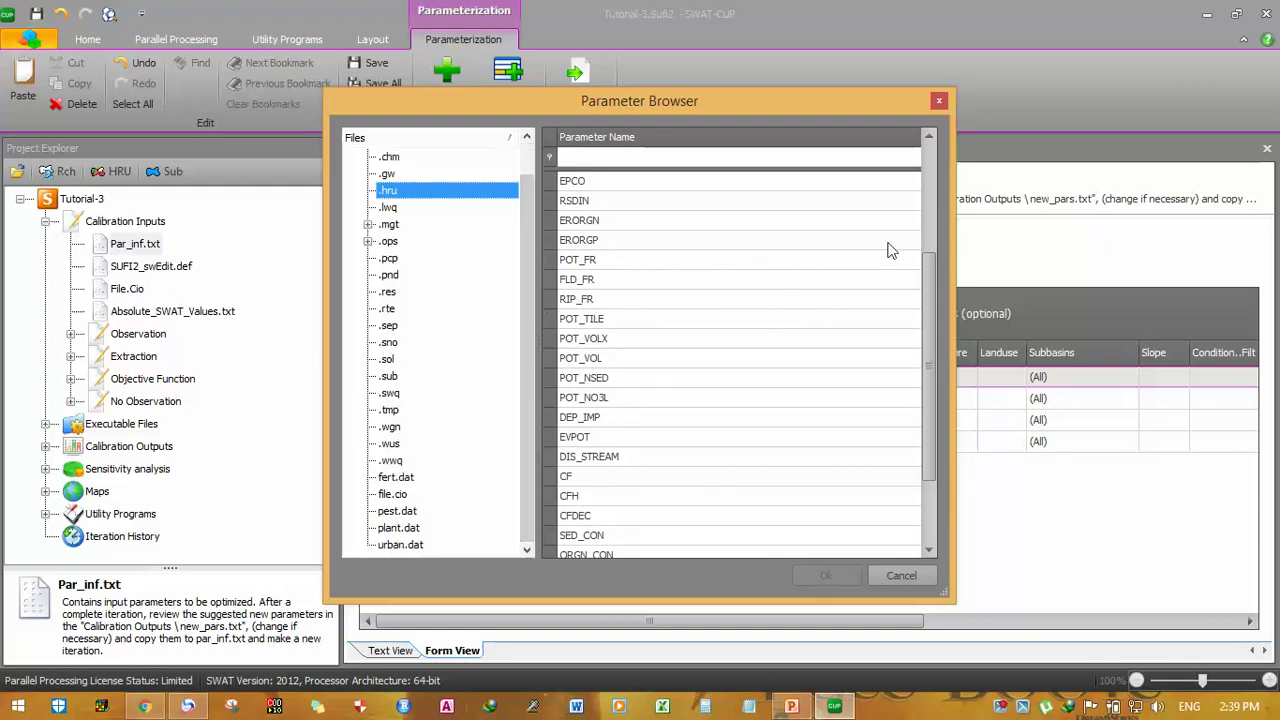
left_click(940, 101)
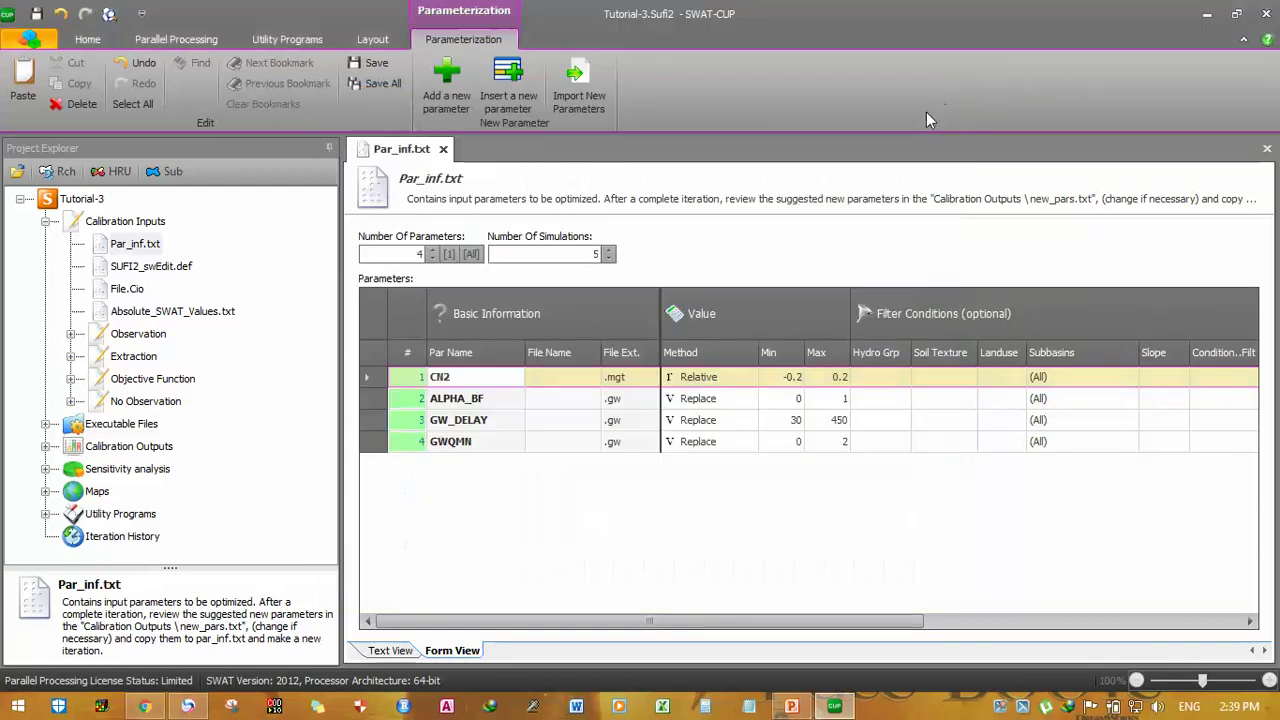
left_click(462, 86)
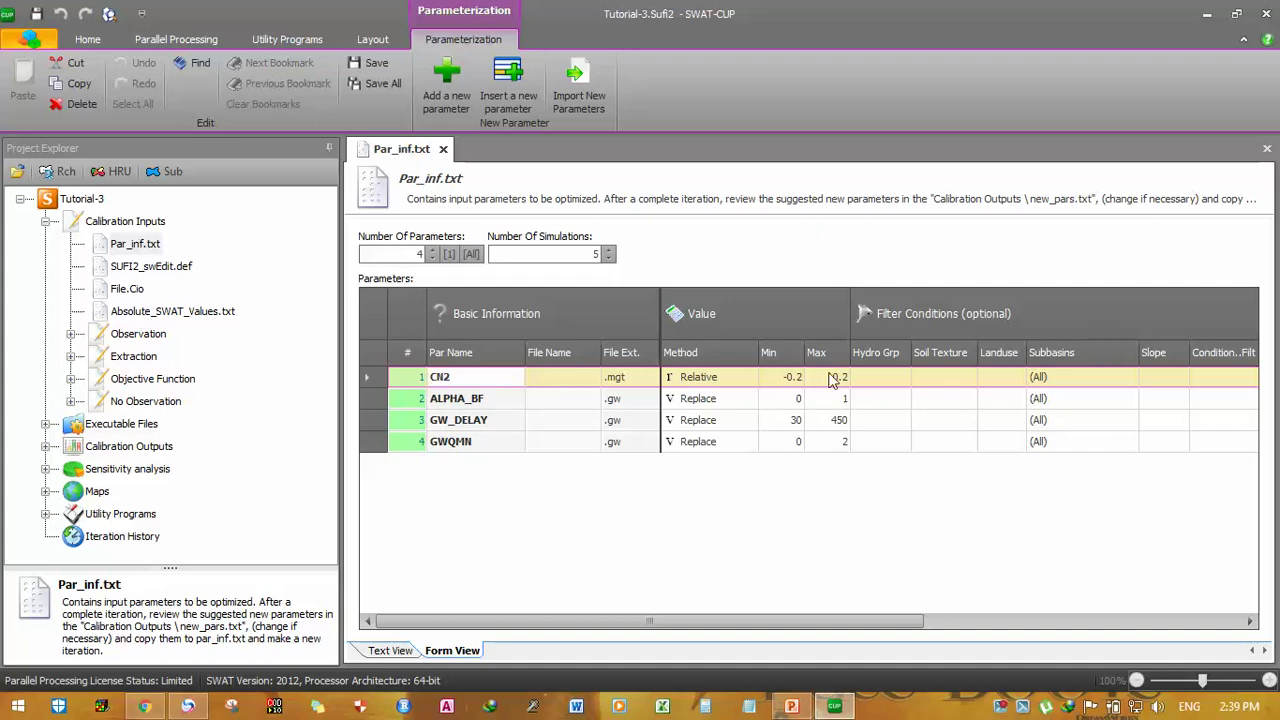
- Open Absolute_SWAT_Values.txt and check the allowed ranges of the groundwater parameters against the Par_inf.txt list
left_click(140, 317)
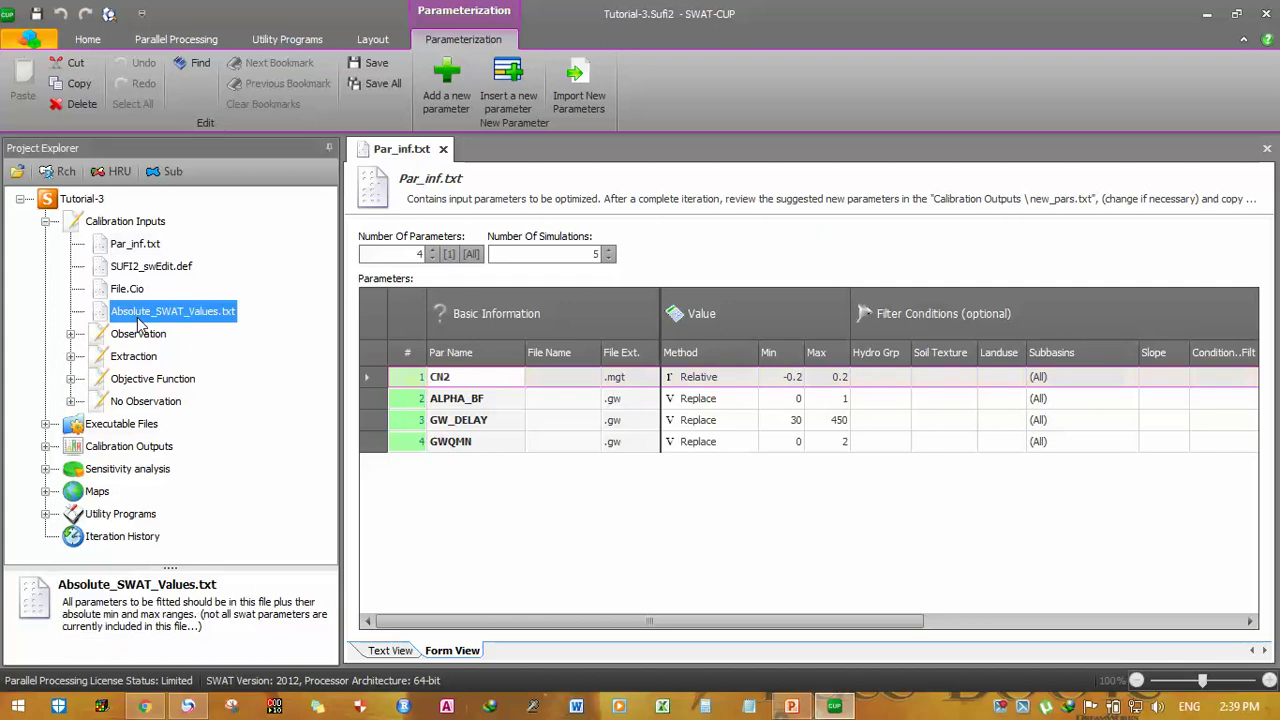
double_click(200, 316)
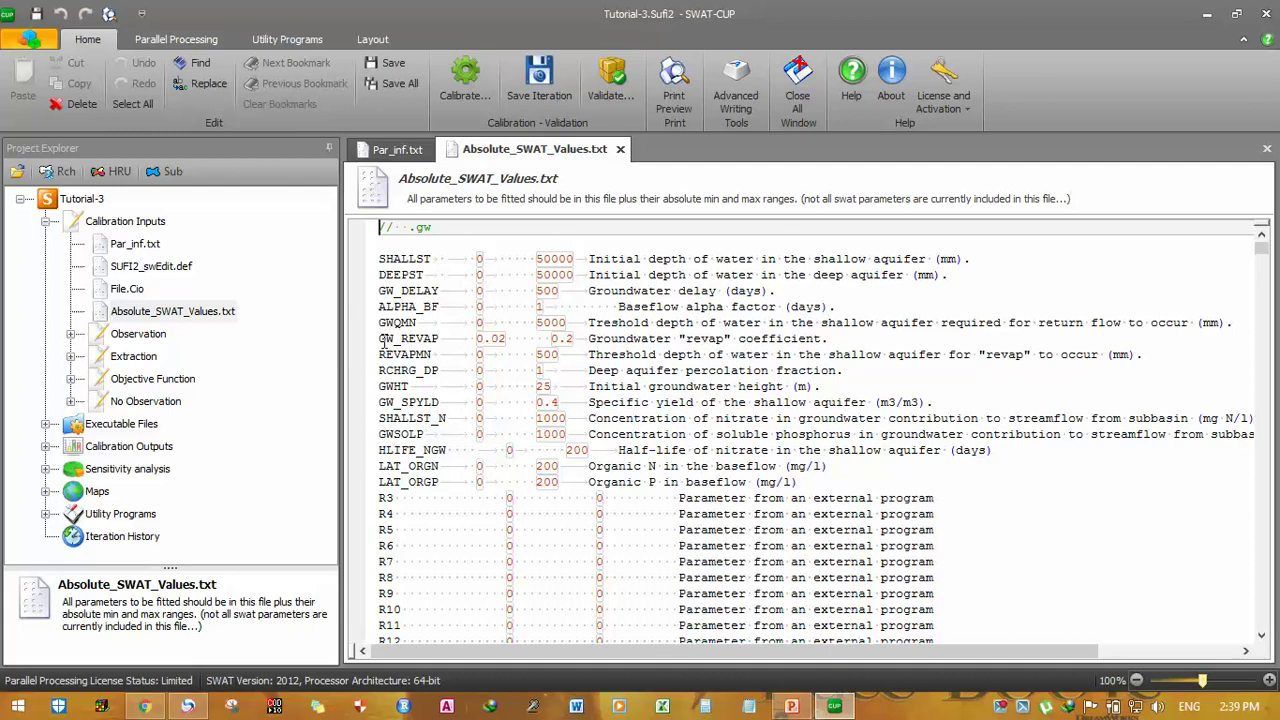
left_click_drag(380, 341, 379, 355)
left_click(611, 340)
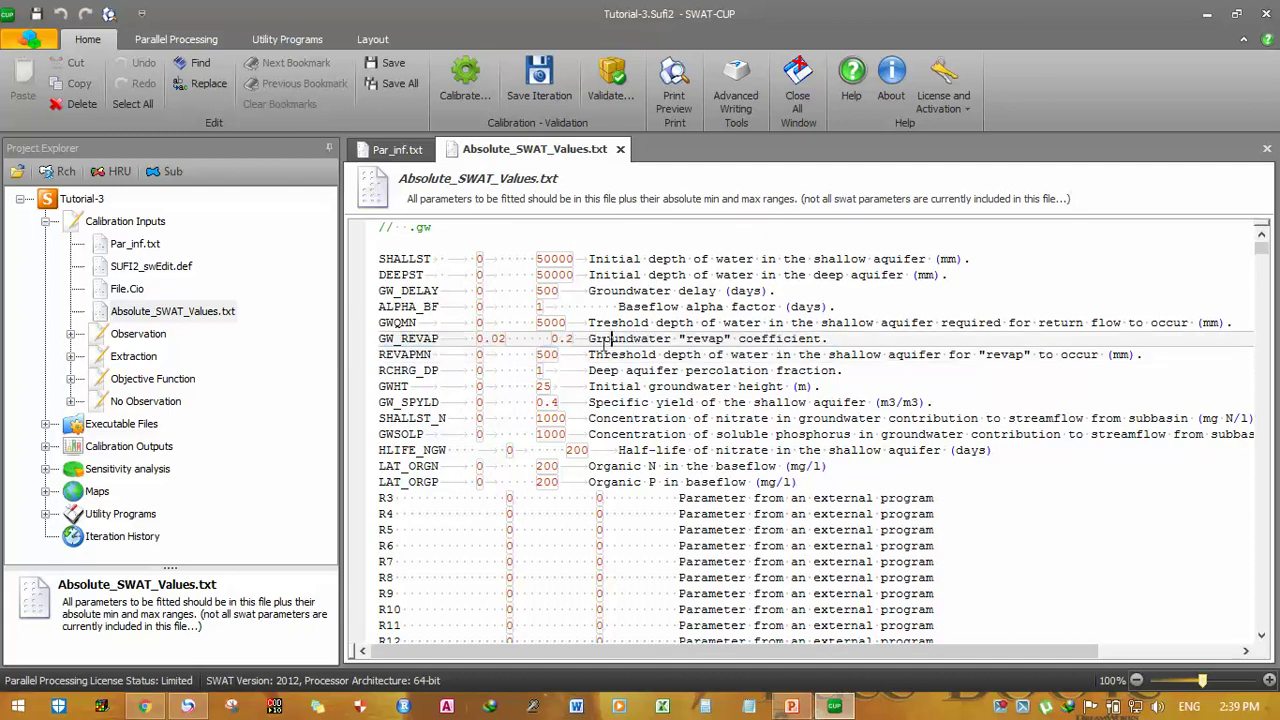
left_click(470, 339)
left_click(122, 248)
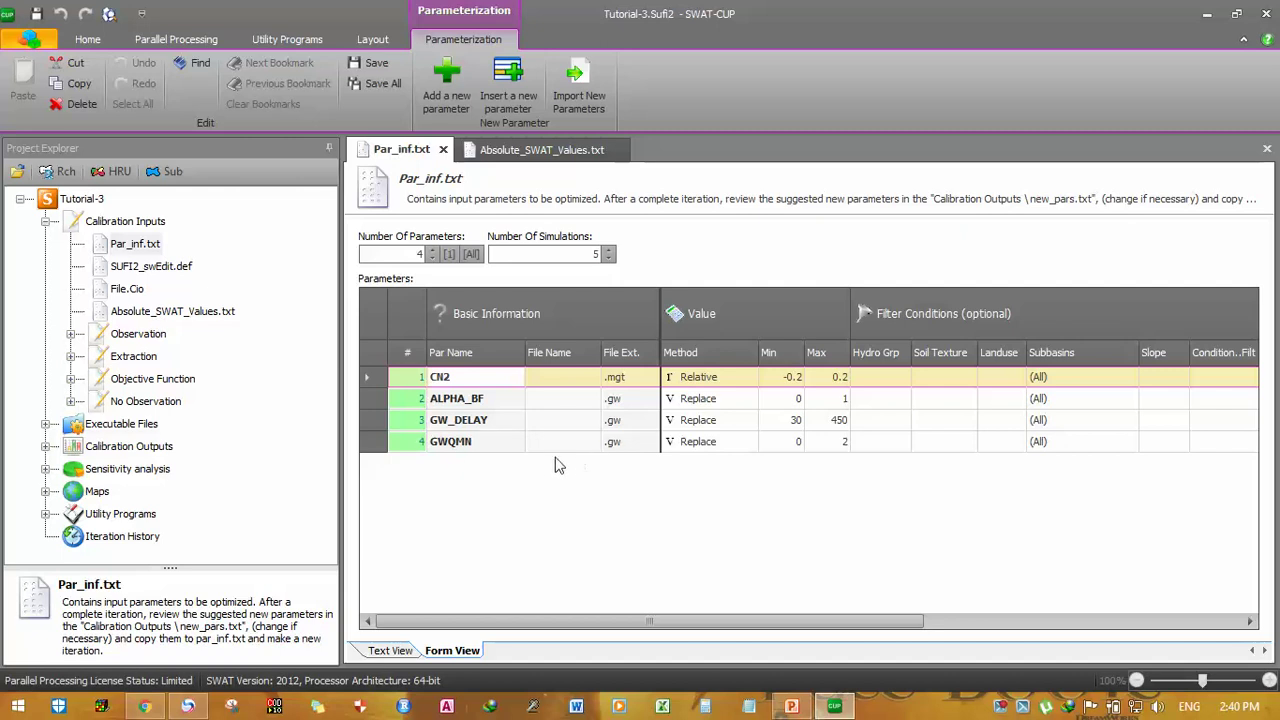
left_click(172, 314)
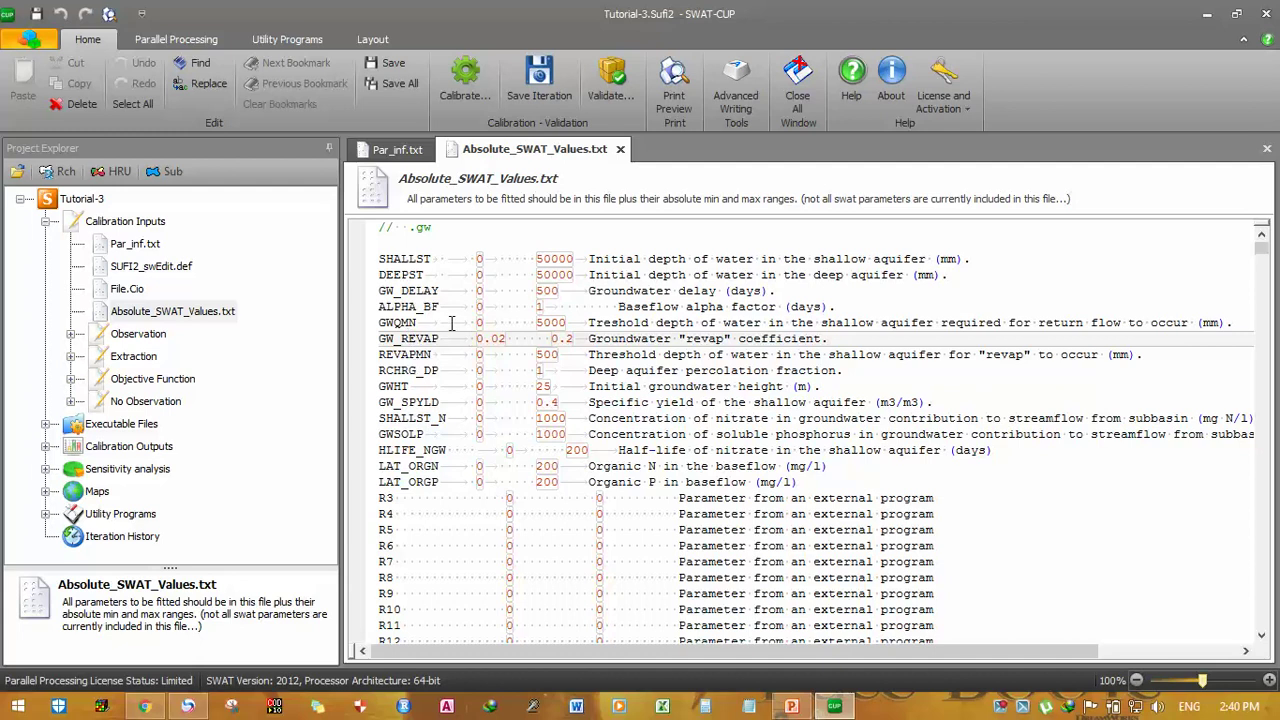
- Set the maximum value of the GWQMN parameter in Par_inf.txt to 5000
left_click(135, 244)
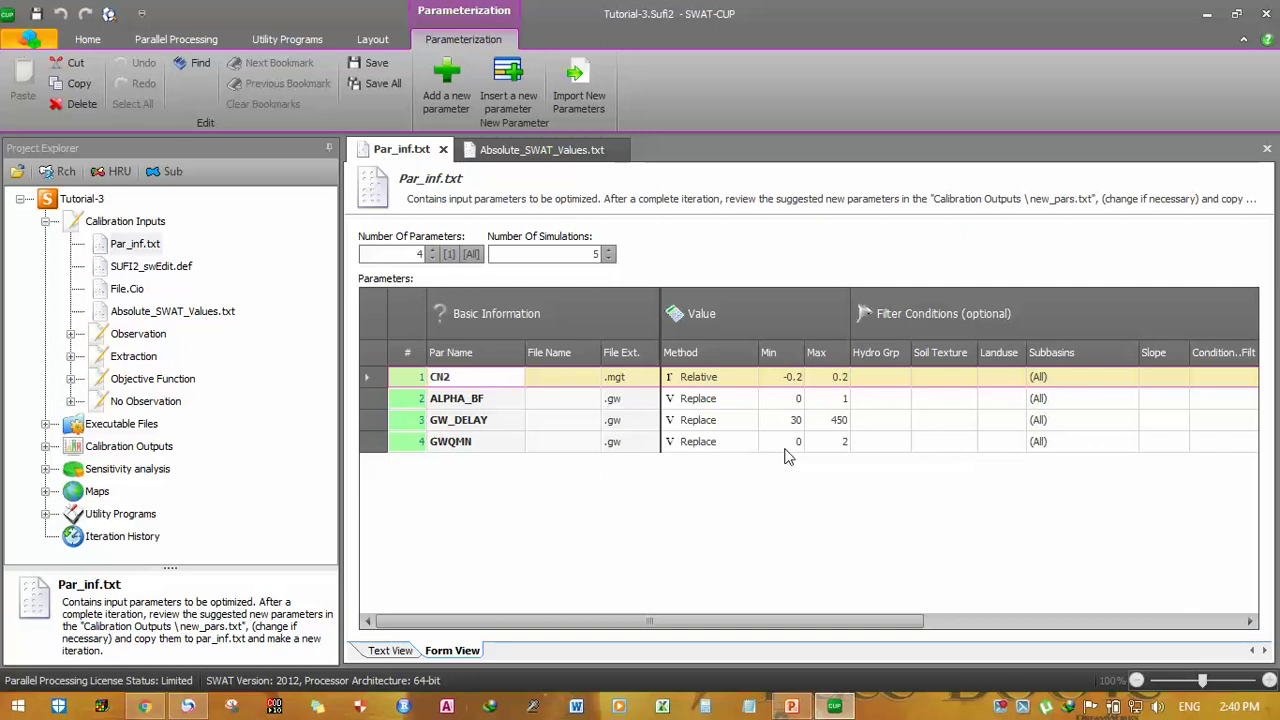
left_click(785, 441)
left_click(835, 443)
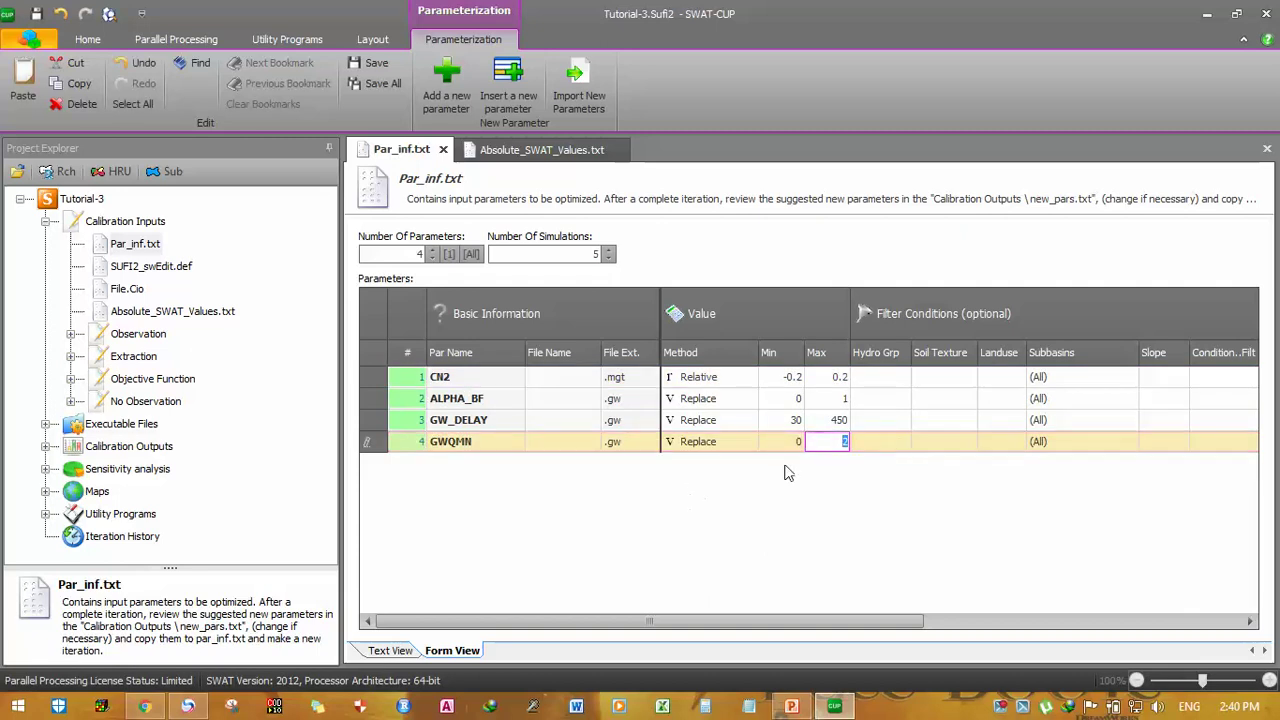
left_click(790, 468)
left_click(840, 445)
type("5000")
left_click(834, 490)
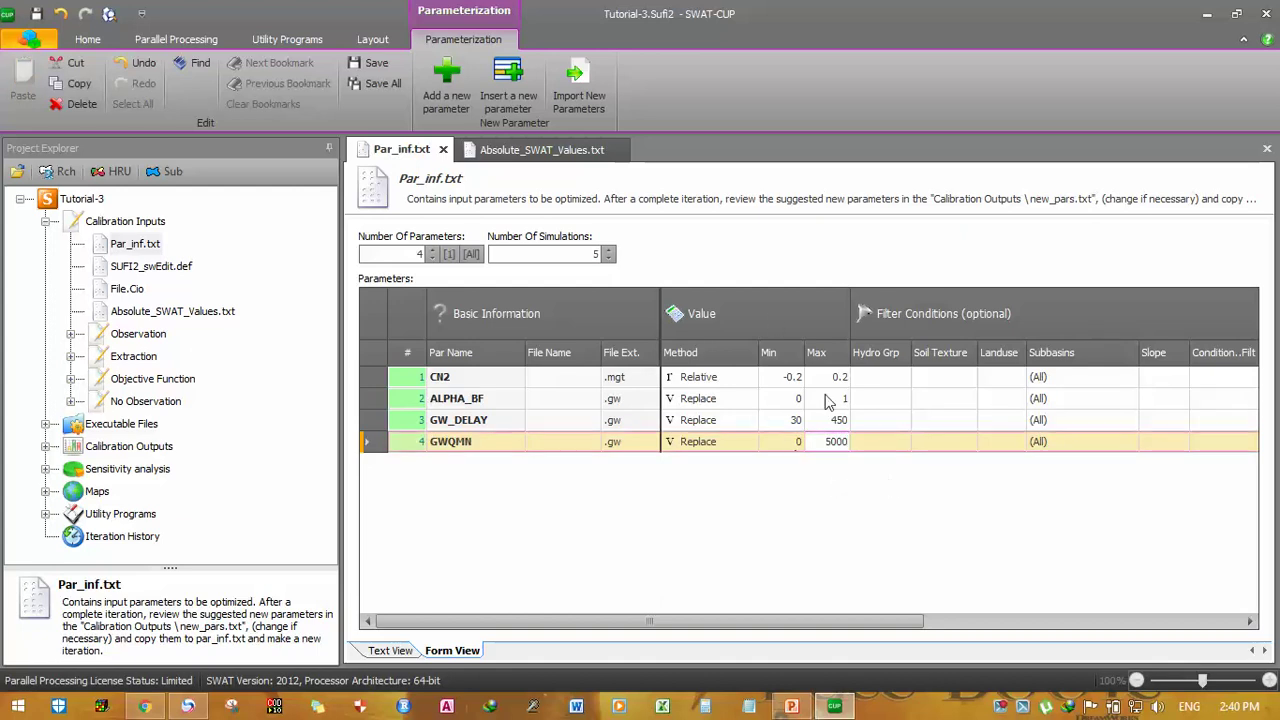
- Set the CN2 parameter's minimum to 35 and maximum to 98 in Par_inf.txt
left_click(442, 385)
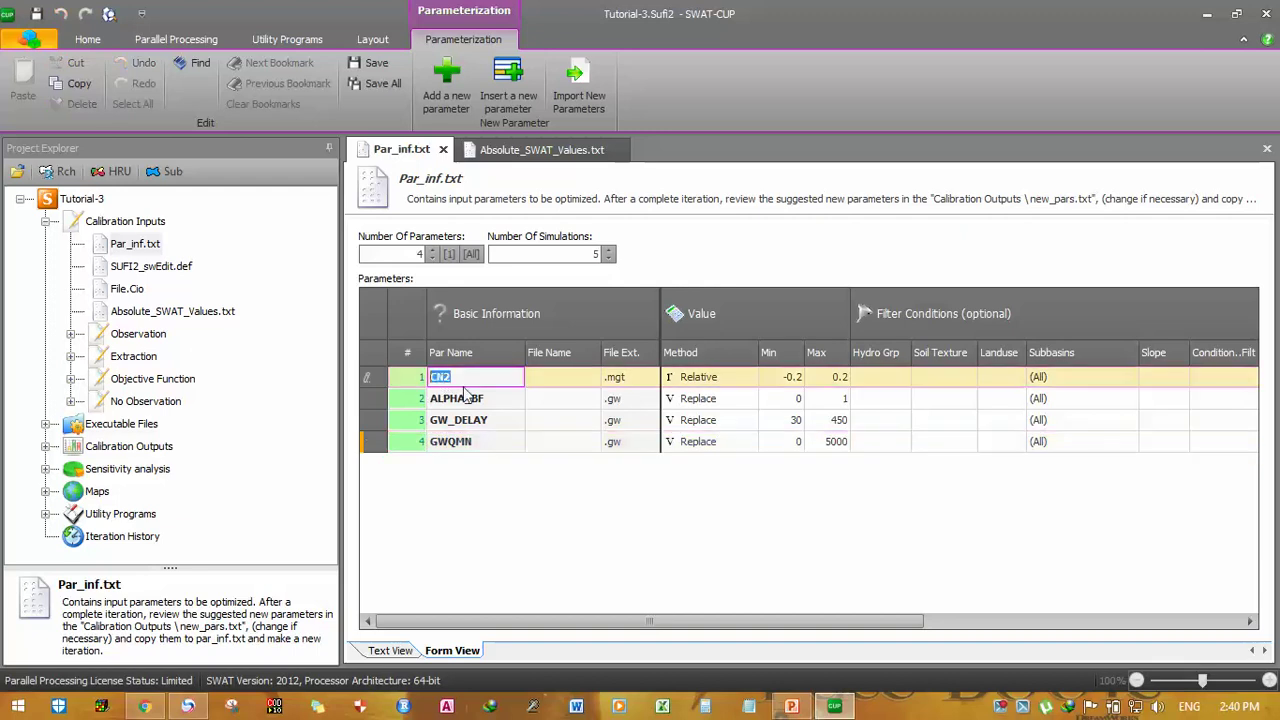
left_click(690, 399)
left_click(794, 378)
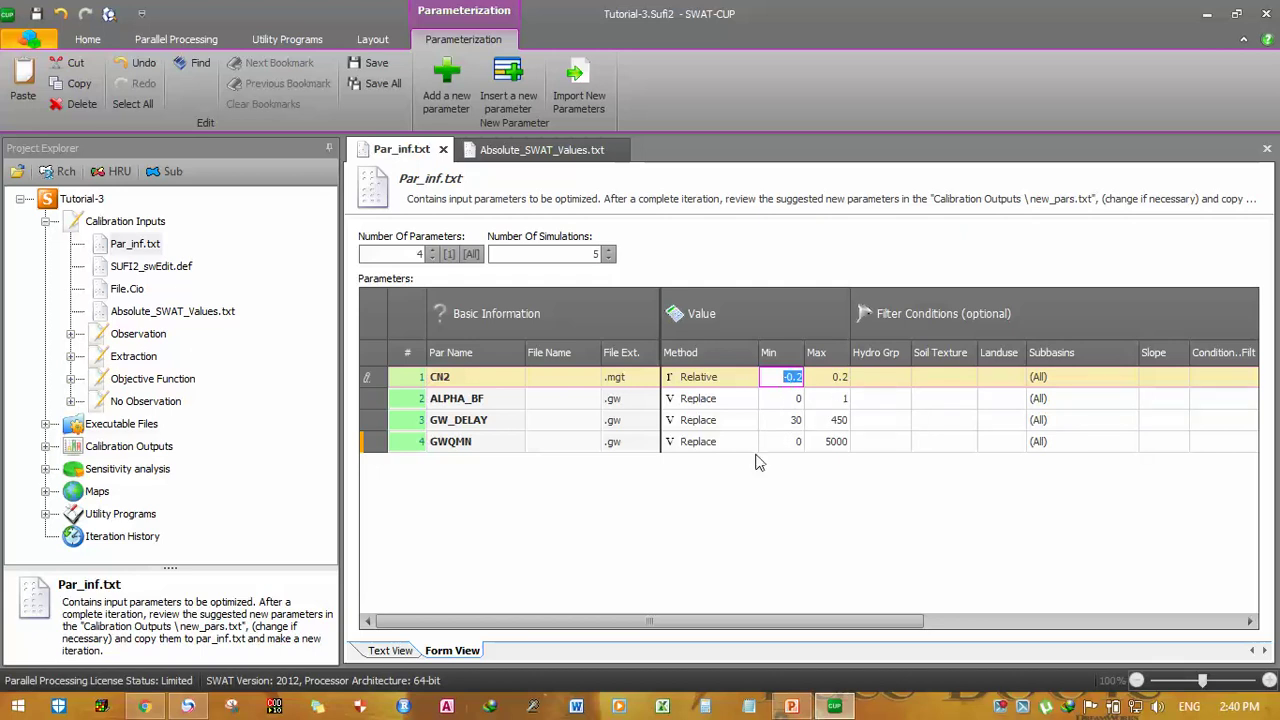
left_click(556, 150)
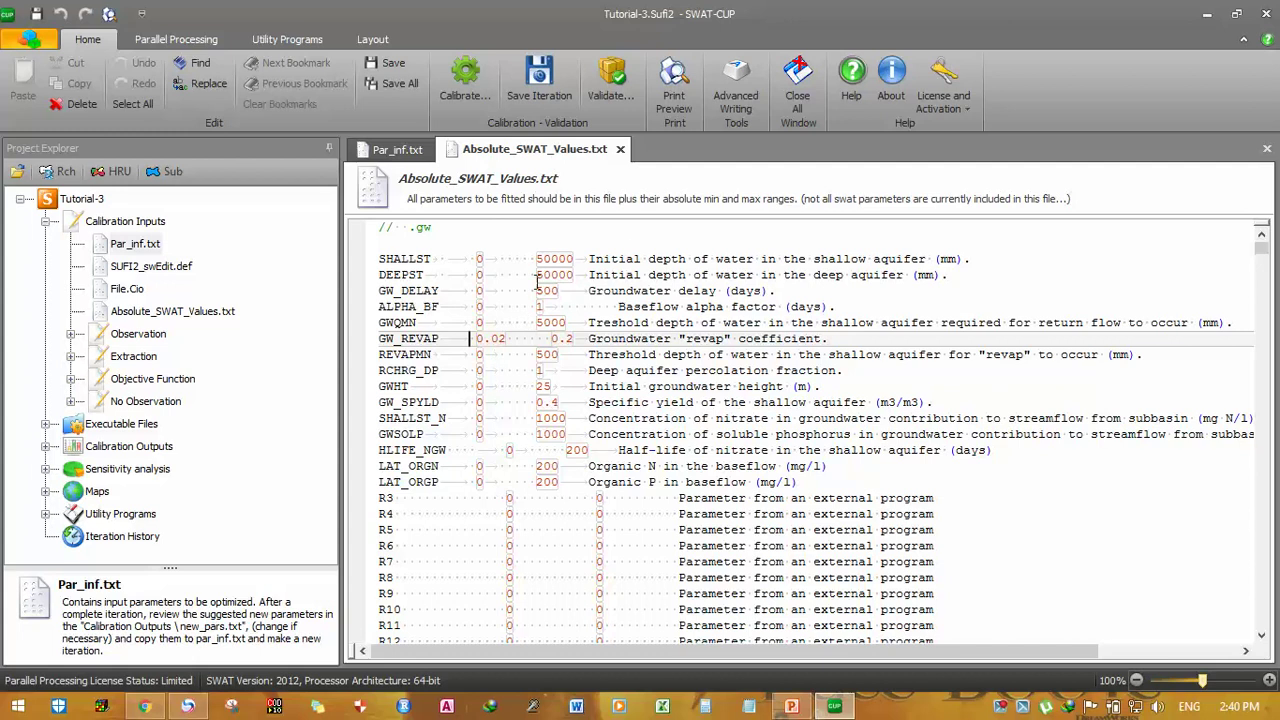
double_click(132, 244)
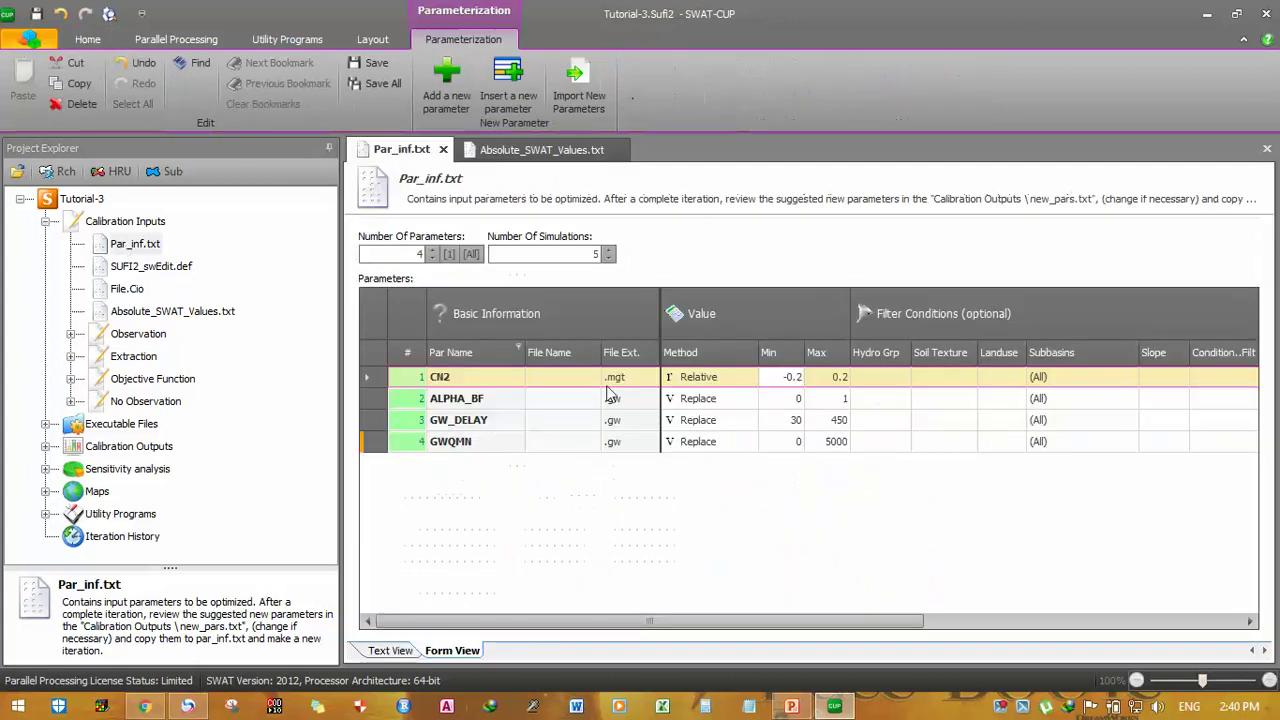
left_click(785, 378)
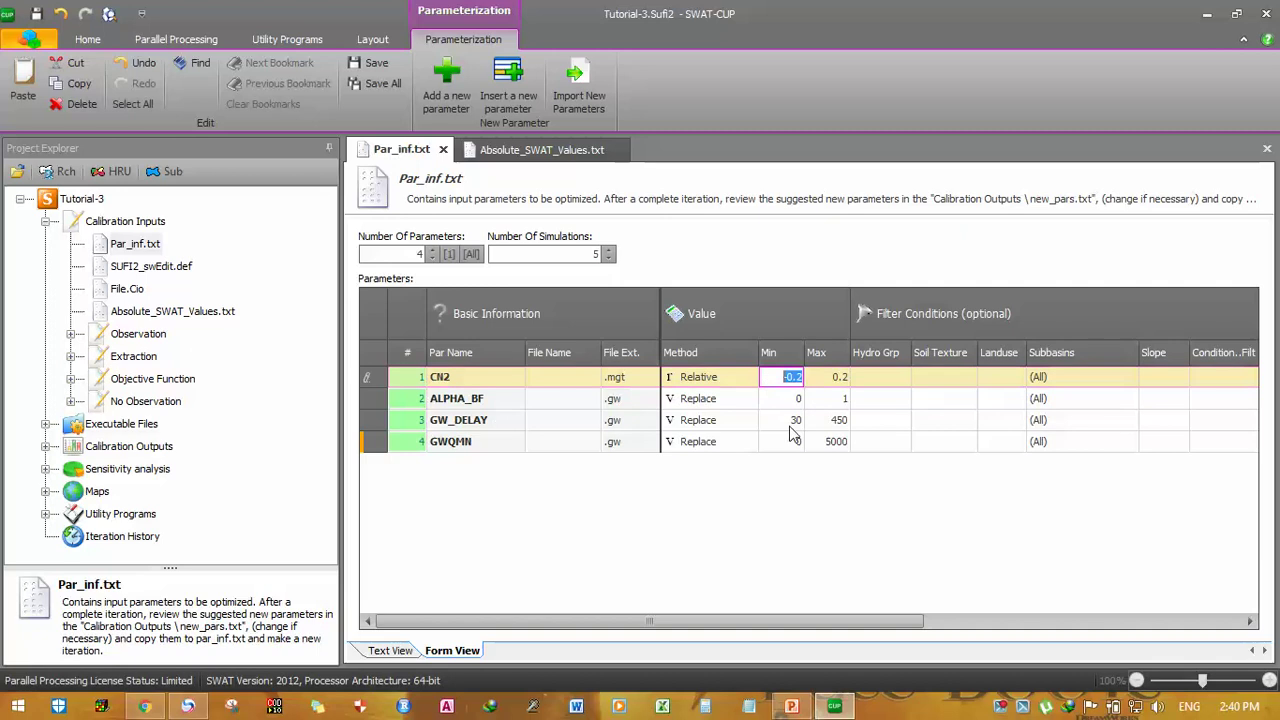
type("35")
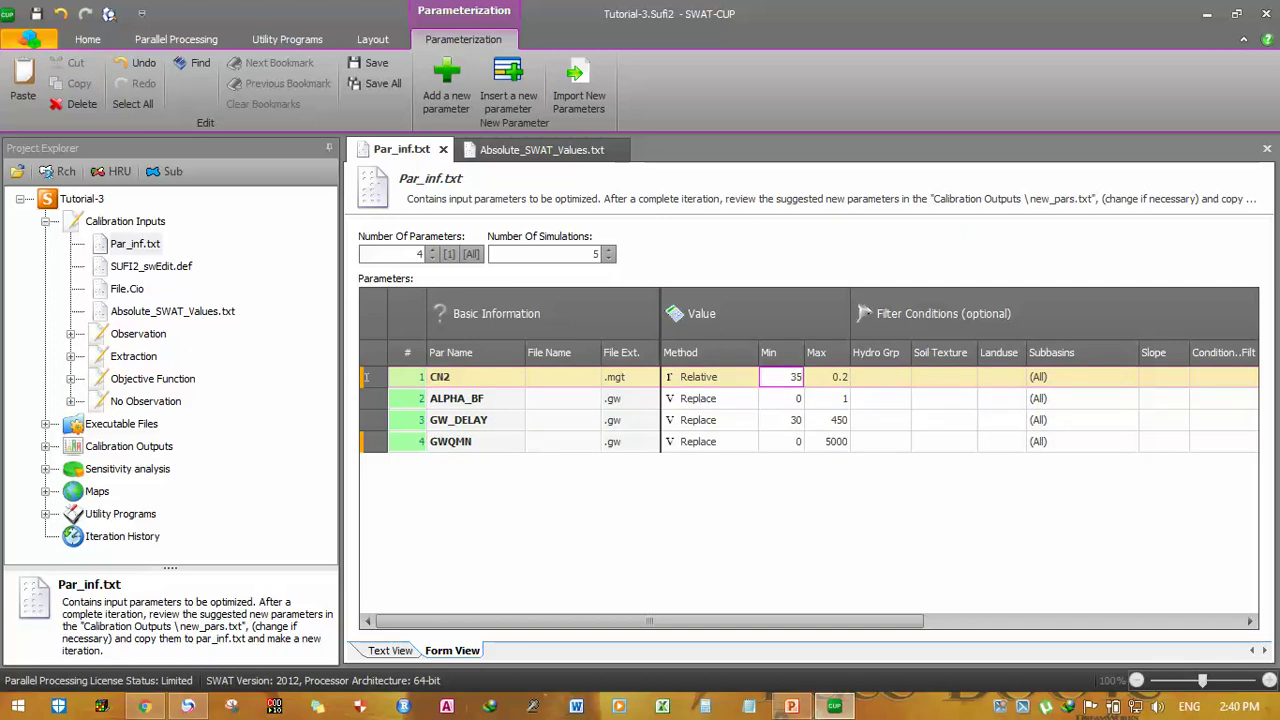
left_click(836, 377)
type("98")
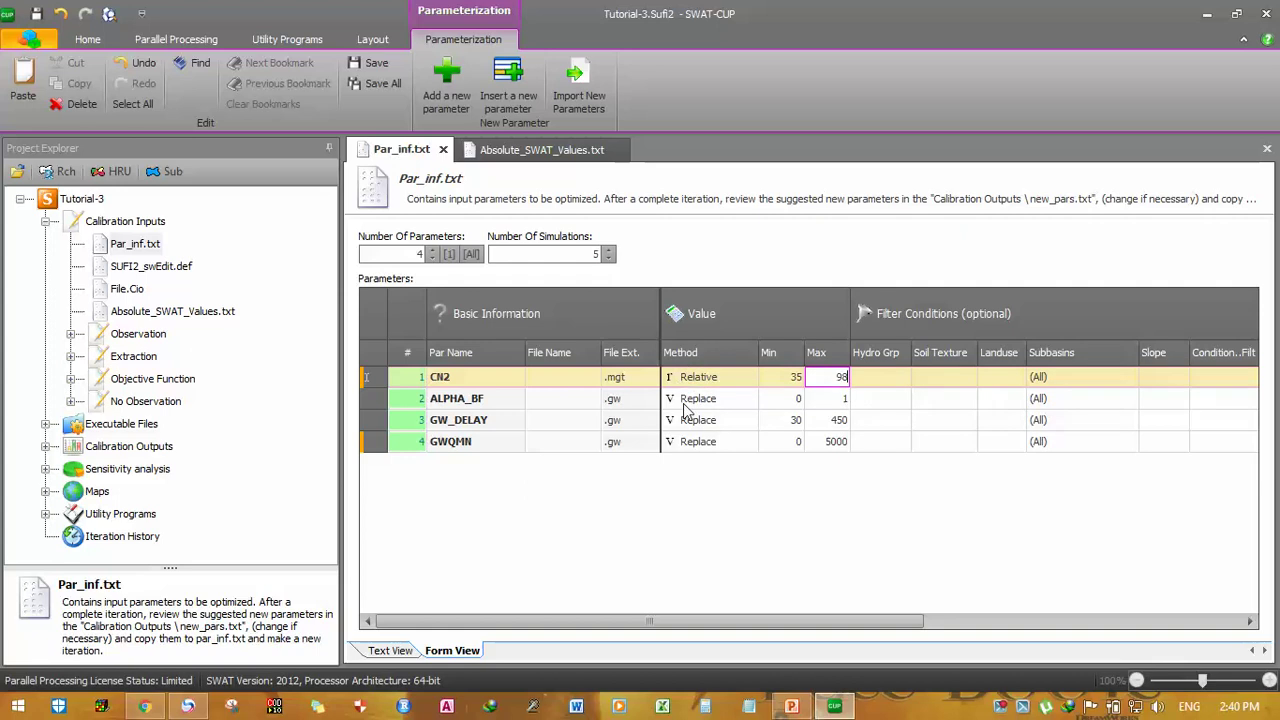
- Look at the available value methods for CN2 and leave it on Relative
left_click(752, 380)
left_click(749, 377)
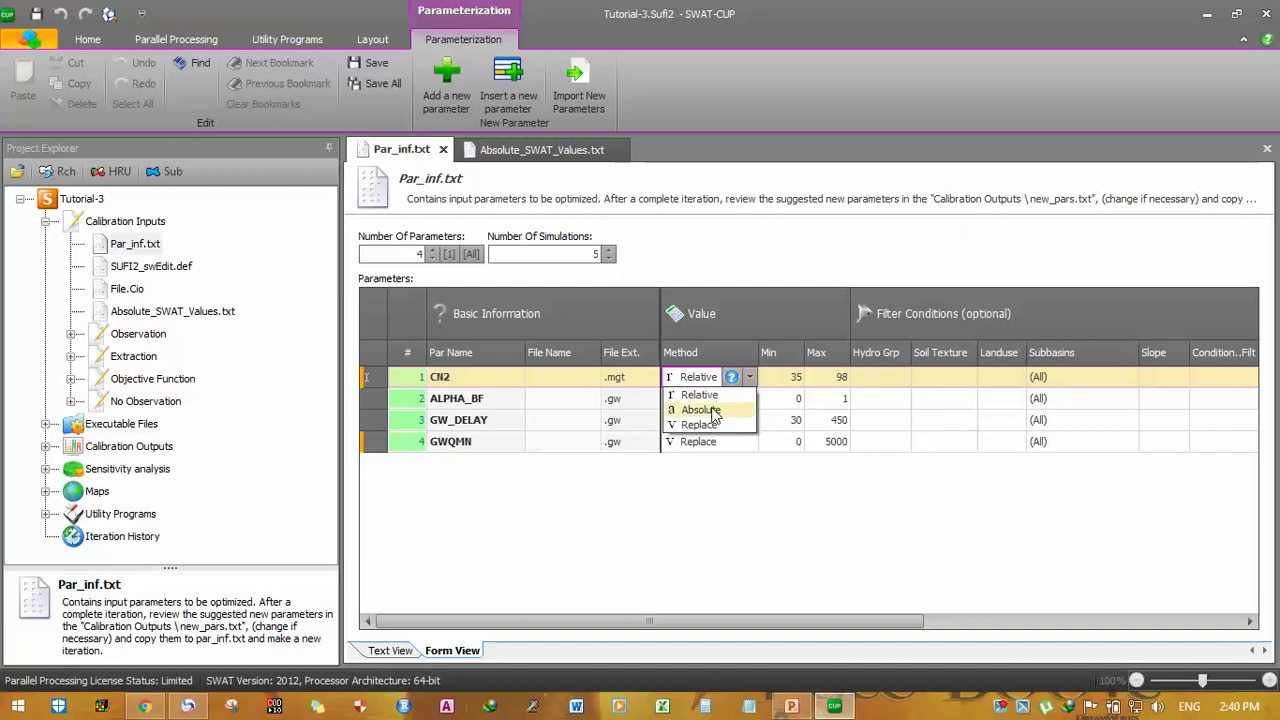
left_click(699, 488)
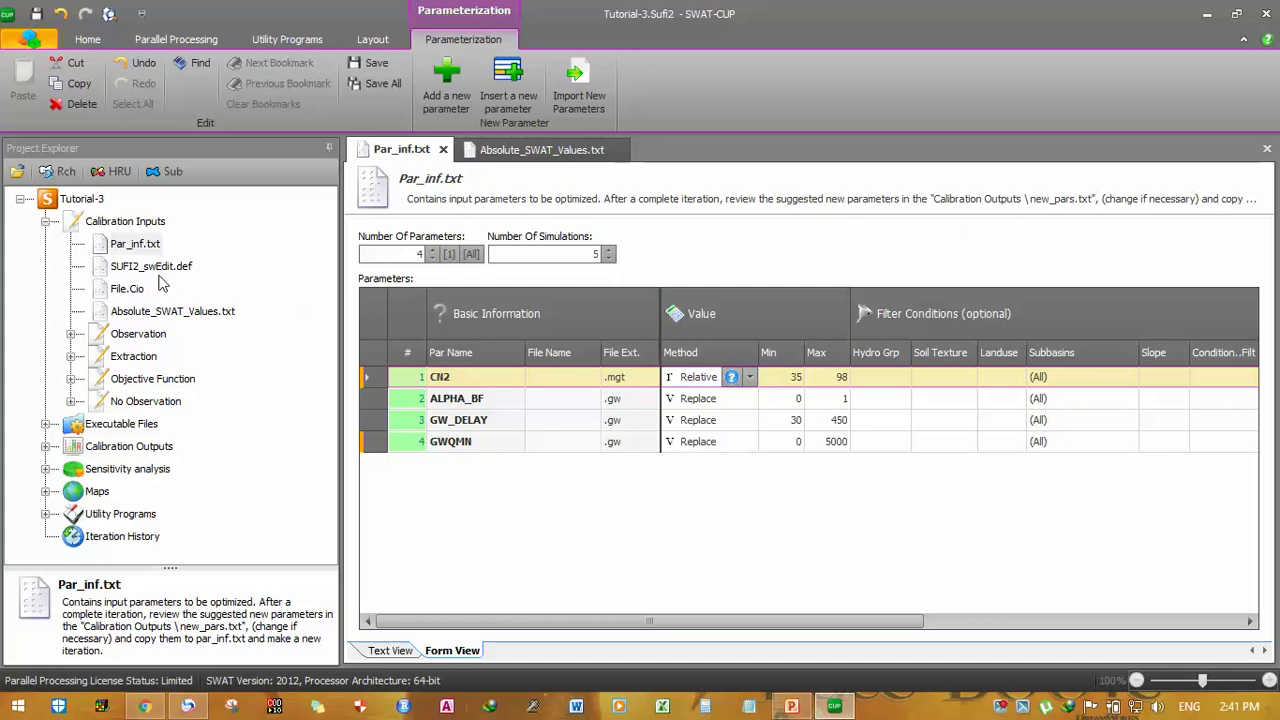
- Open SUFI2_swEdit.def and compare its starting and ending simulation numbers with the number of simulations in Par_inf.txt
double_click(140, 268)
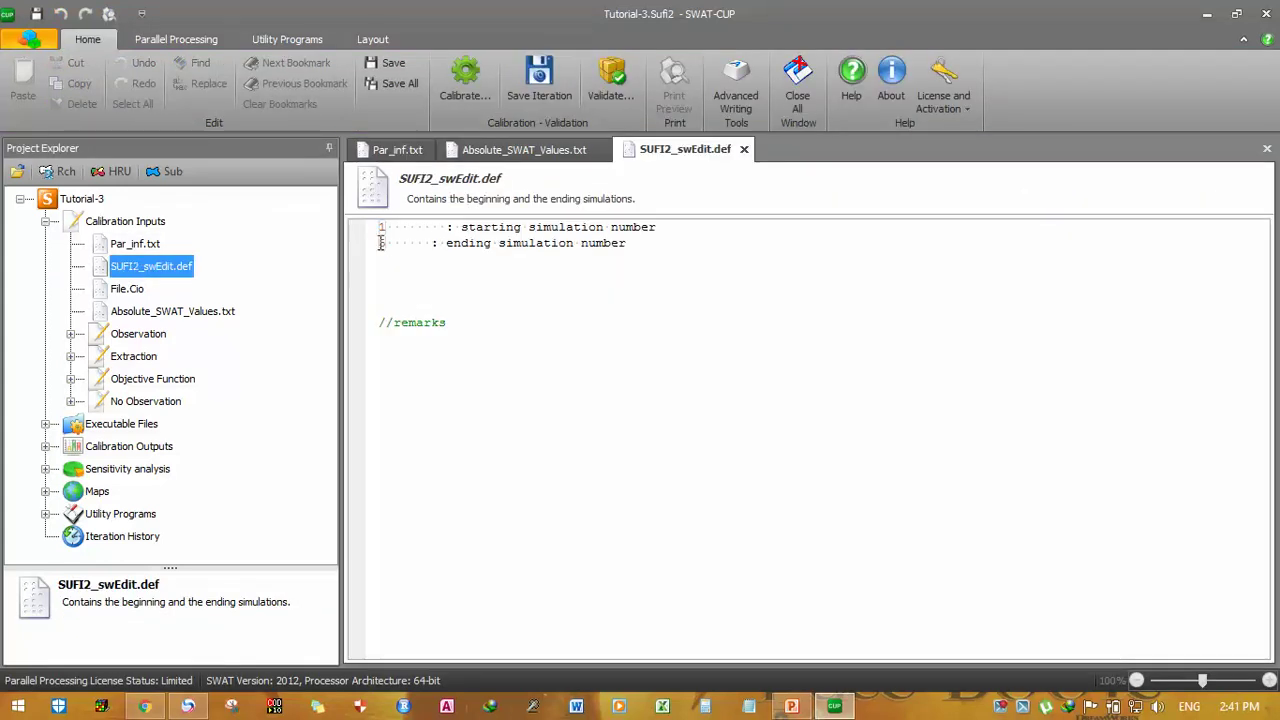
left_click(382, 229)
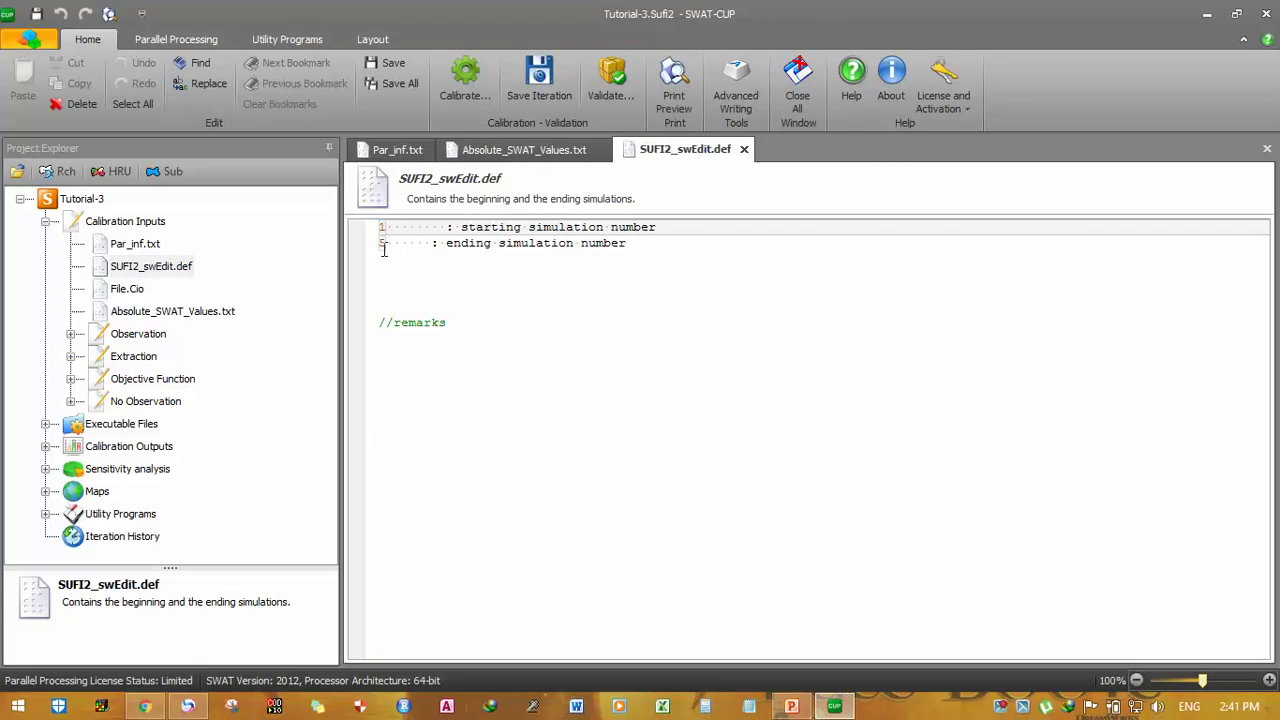
left_click(383, 248)
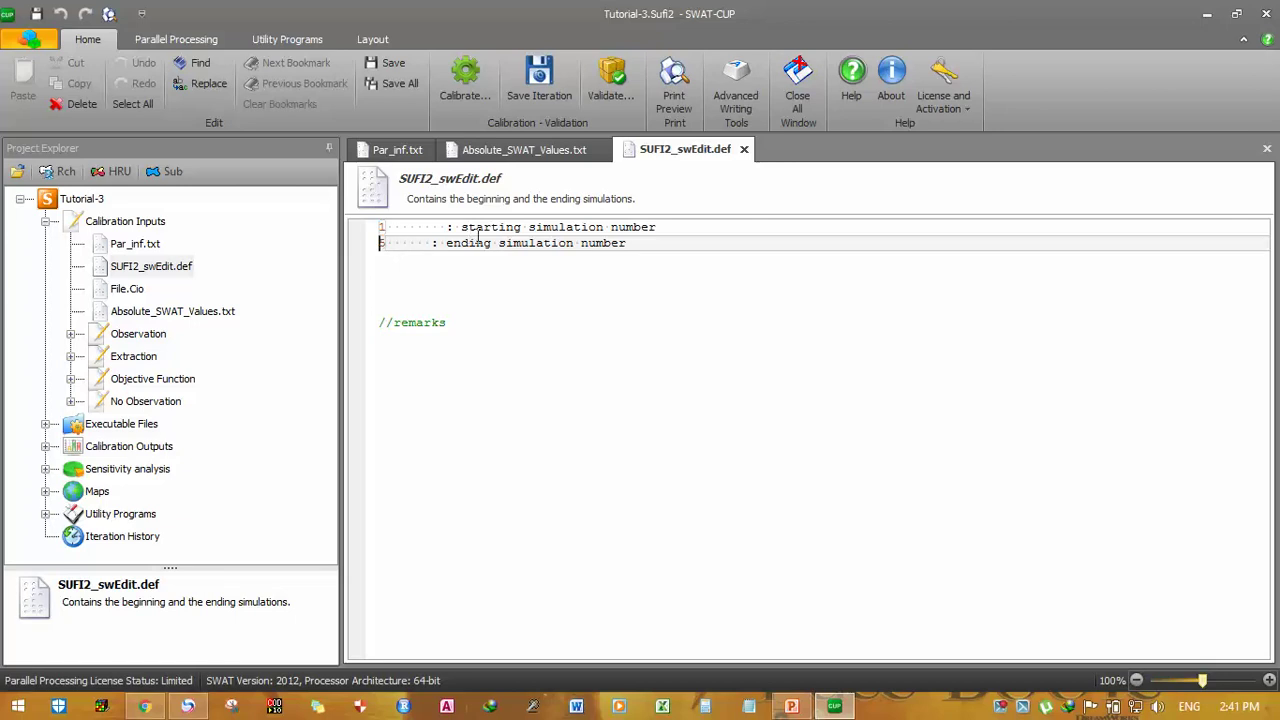
double_click(135, 244)
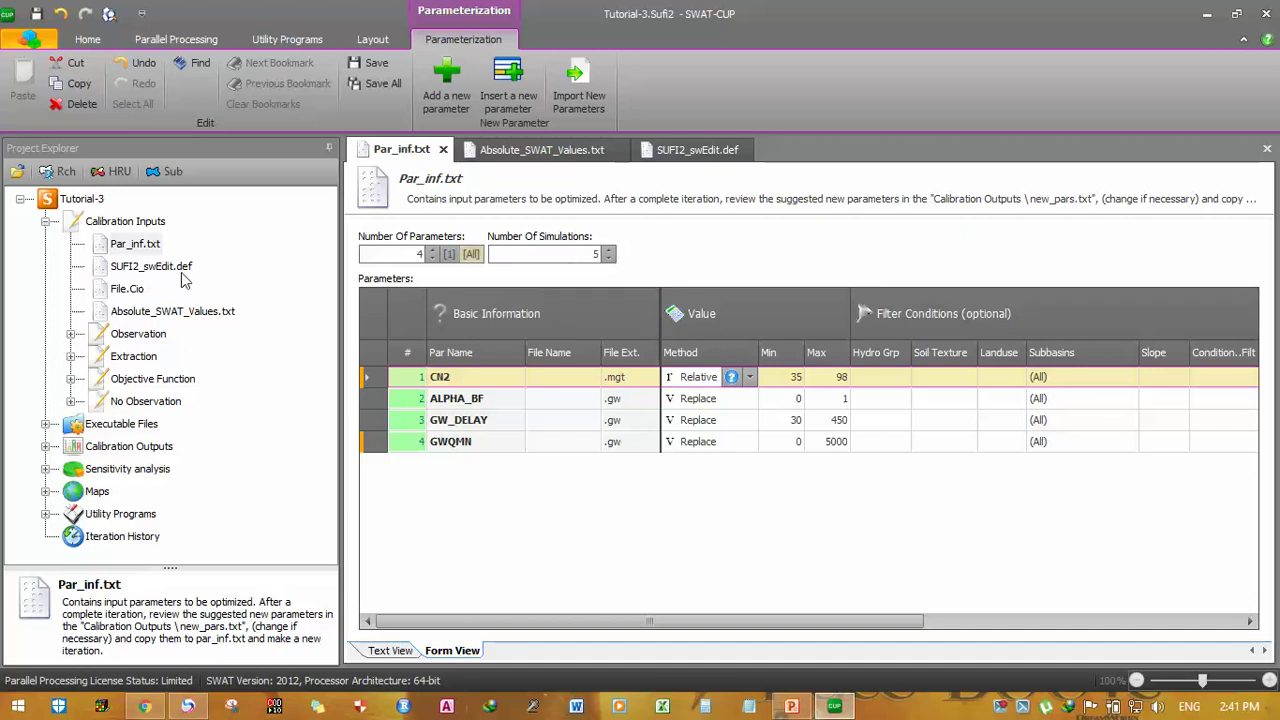
left_click(137, 270)
double_click(137, 268)
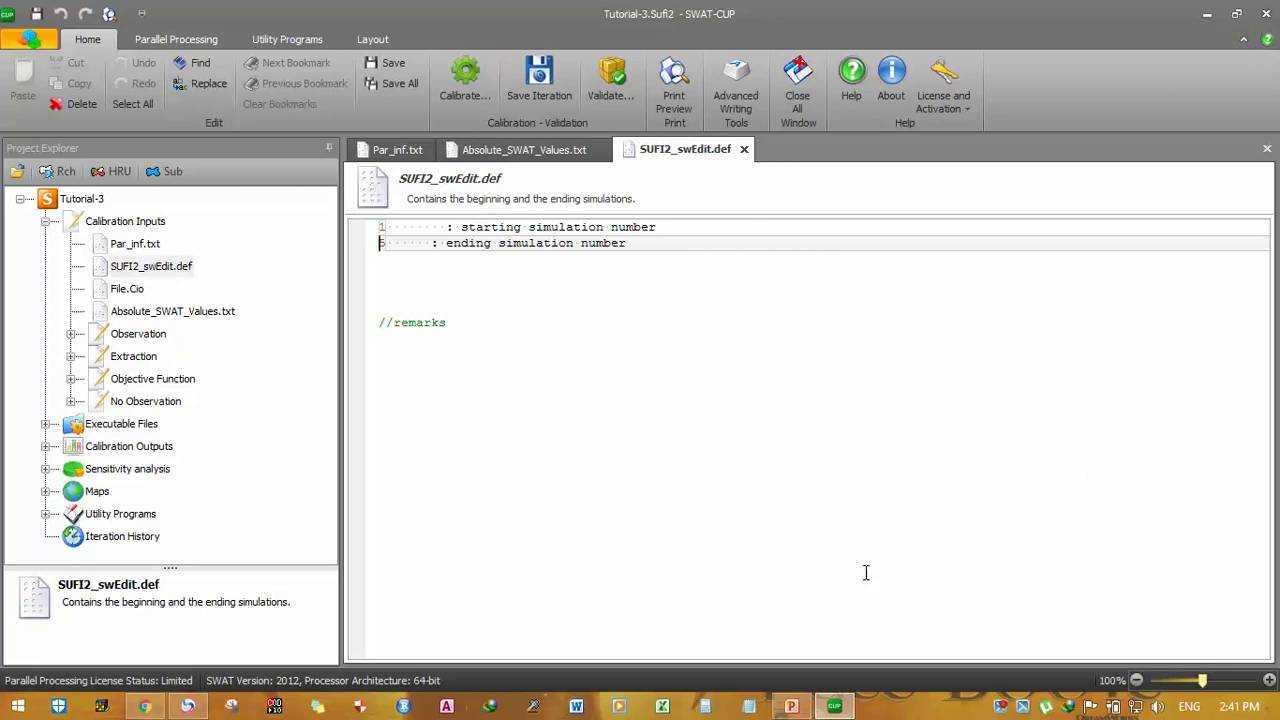
- Switch to the PowerPoint presentation, view the Step-4 slide on editing the Observation section, and return to SWAT-CUP
left_click(791, 706)
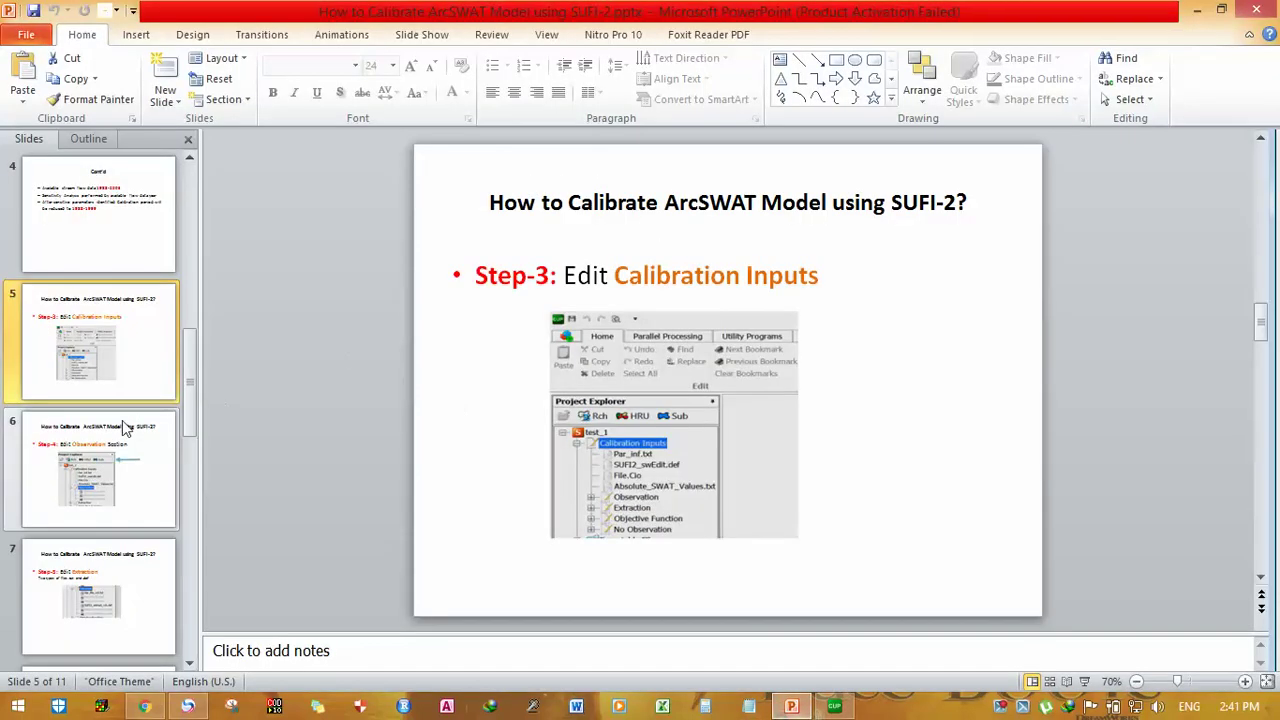
left_click(120, 472)
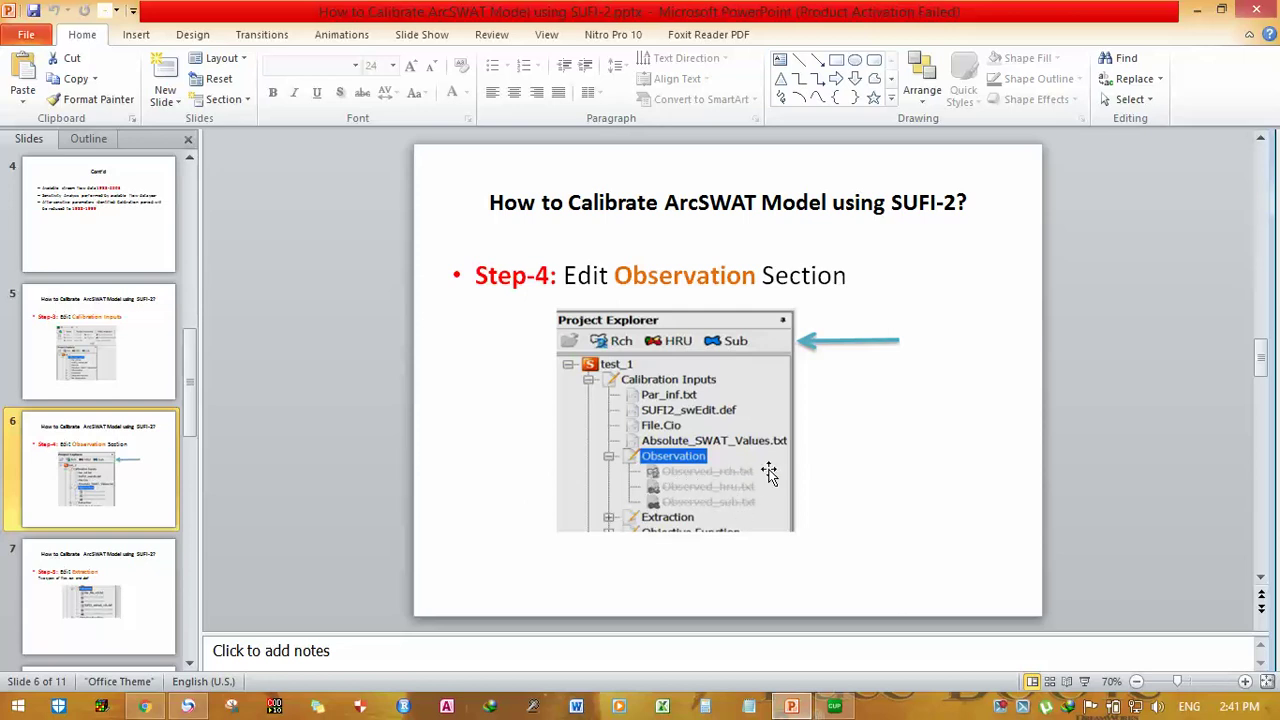
left_click(840, 710)
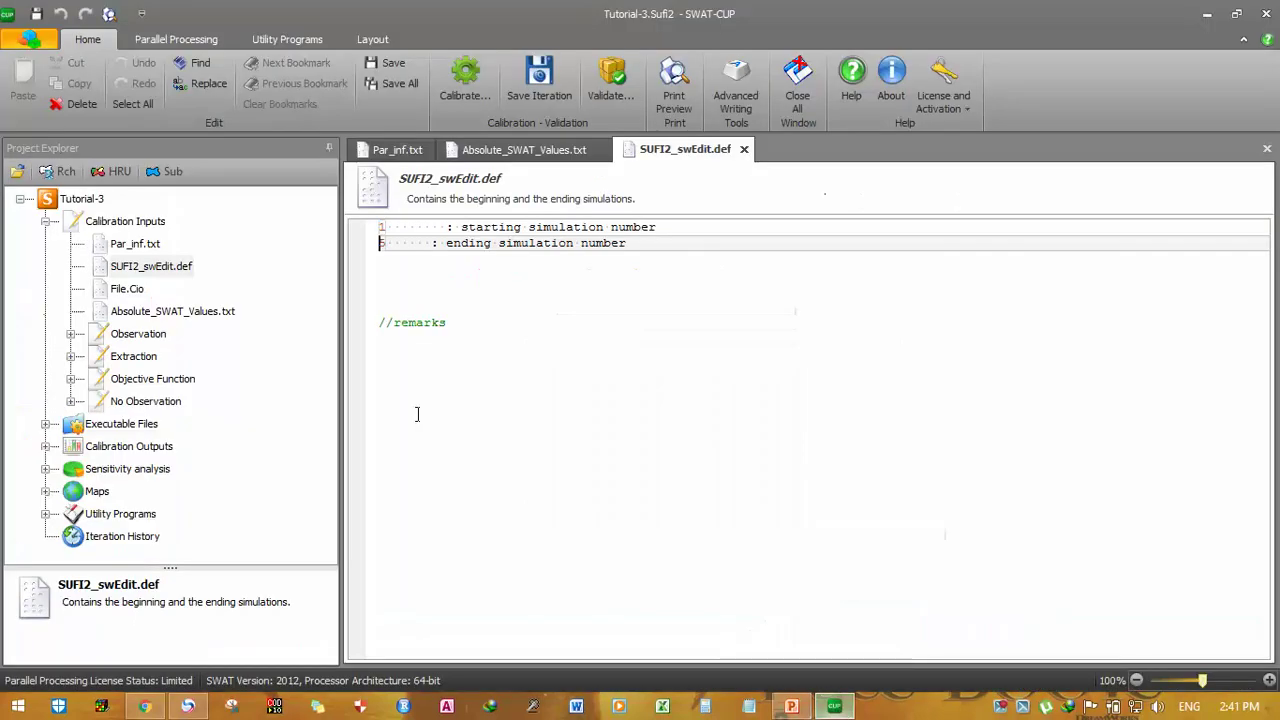
- Enable reach (Rch) files for the project and open Observed_rch.txt from the Observation inputs
left_click(131, 340)
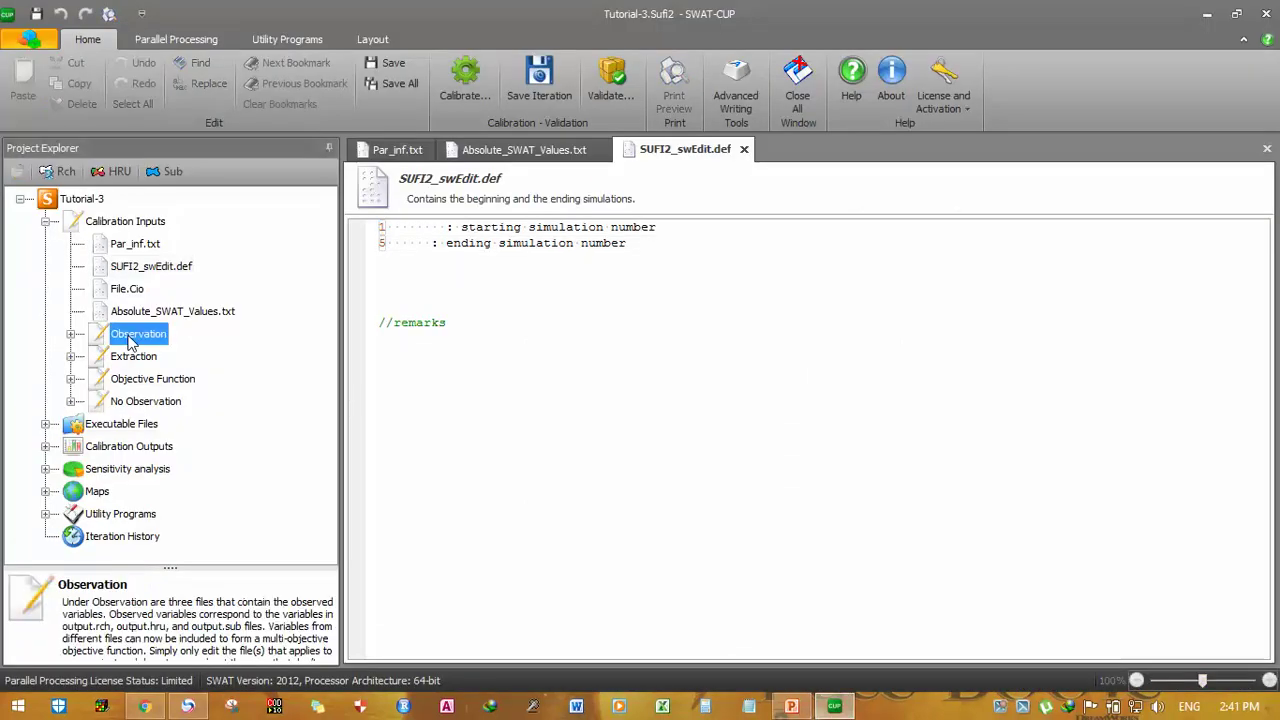
left_click(70, 334)
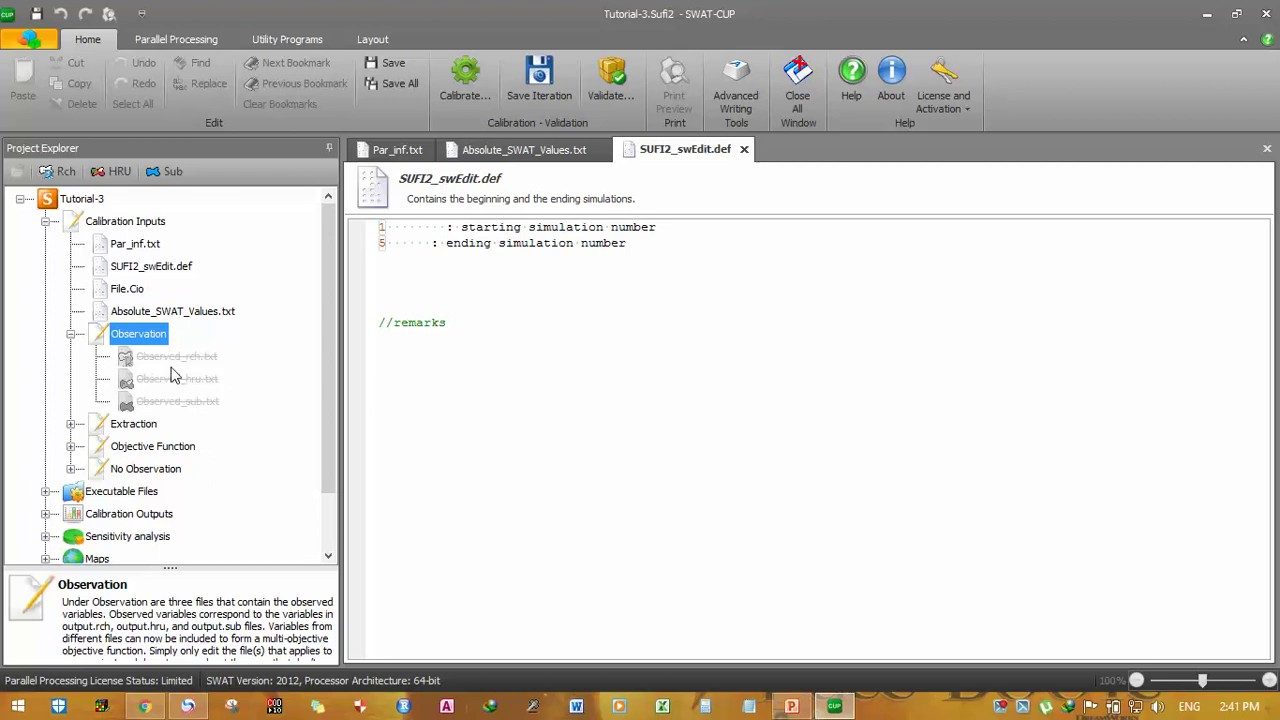
left_click(177, 358)
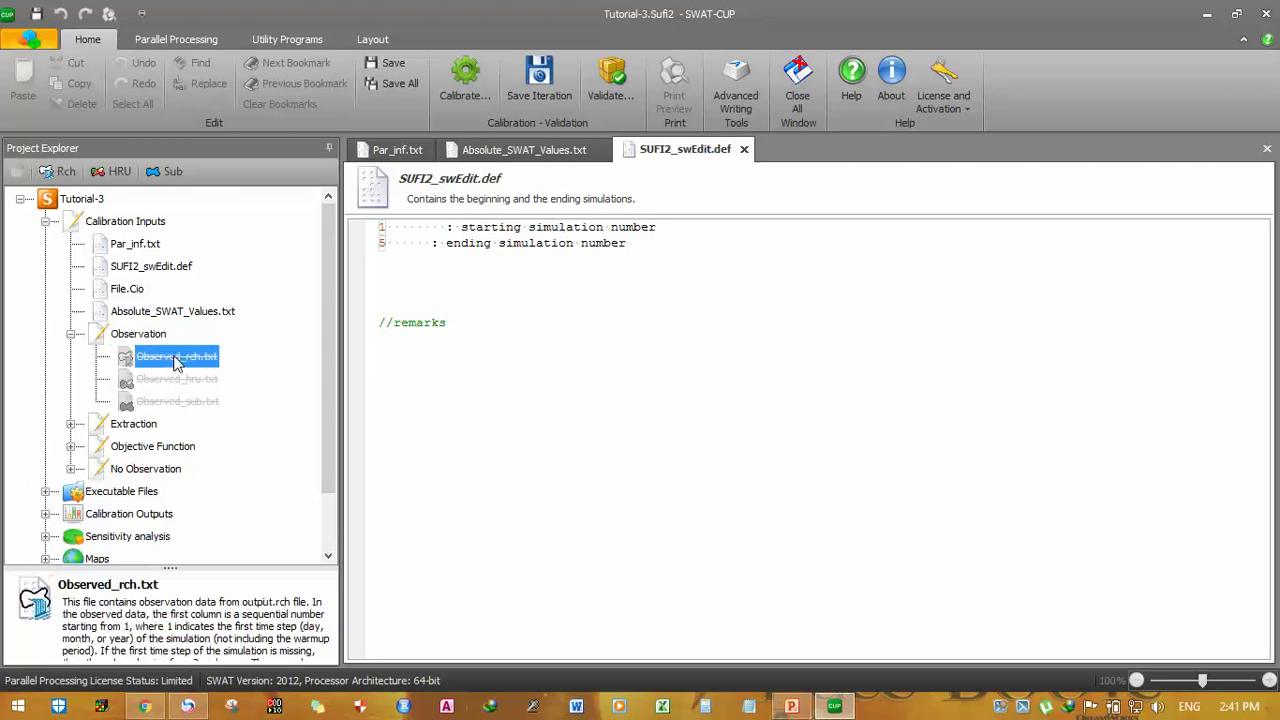
left_click(63, 174)
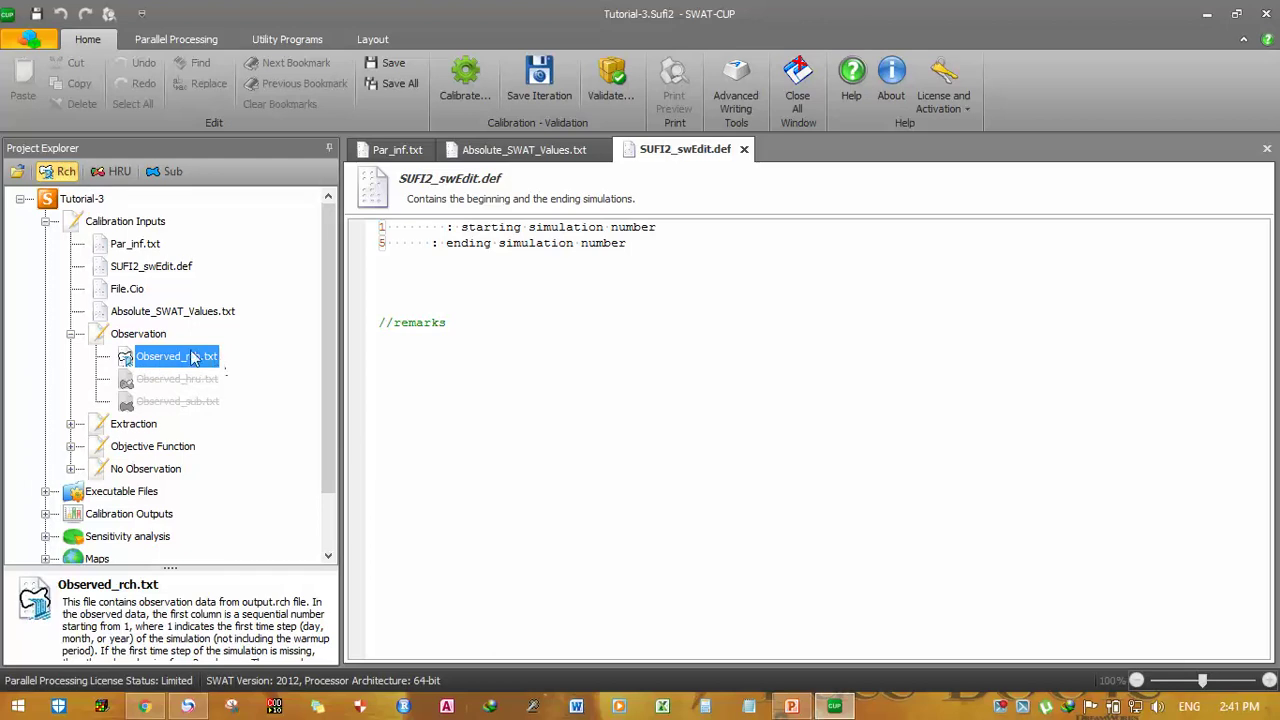
double_click(190, 357)
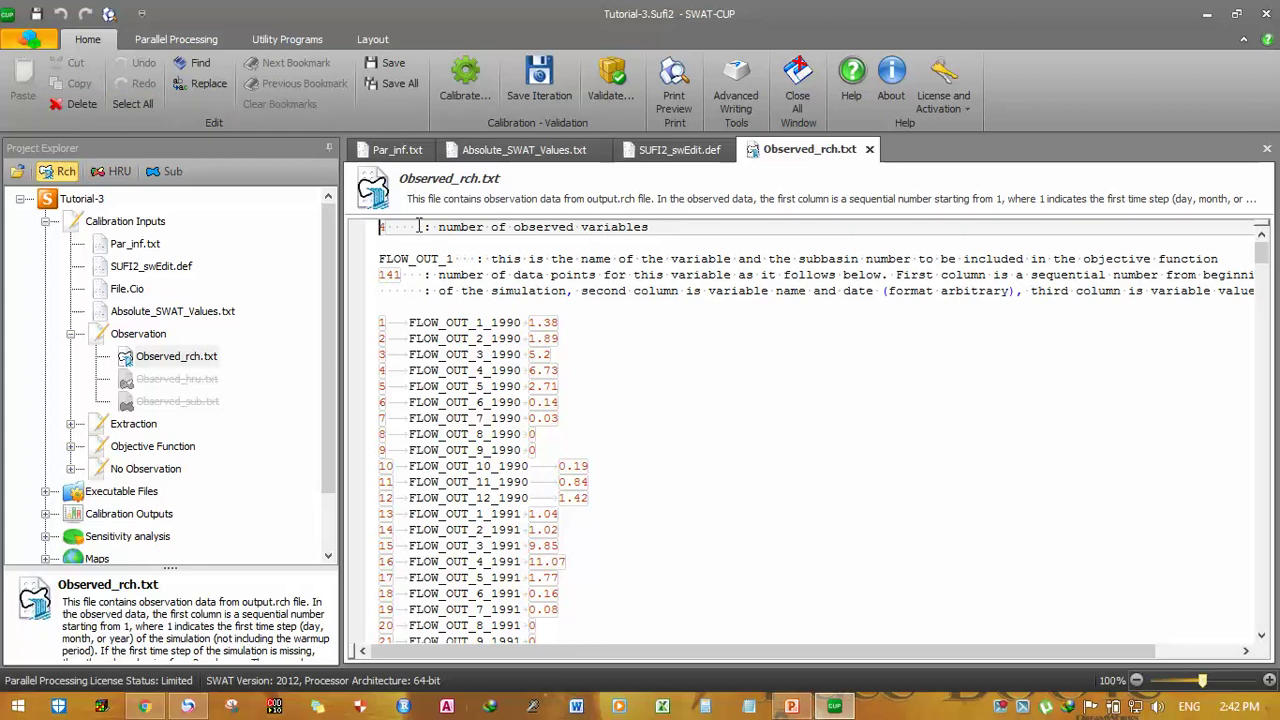
- Set the number of observed variables to 1 and rename the first variable to FLOW_OUT_27 in Observed_rch.txt
type("1")
left_click_drag(446, 259, 455, 260)
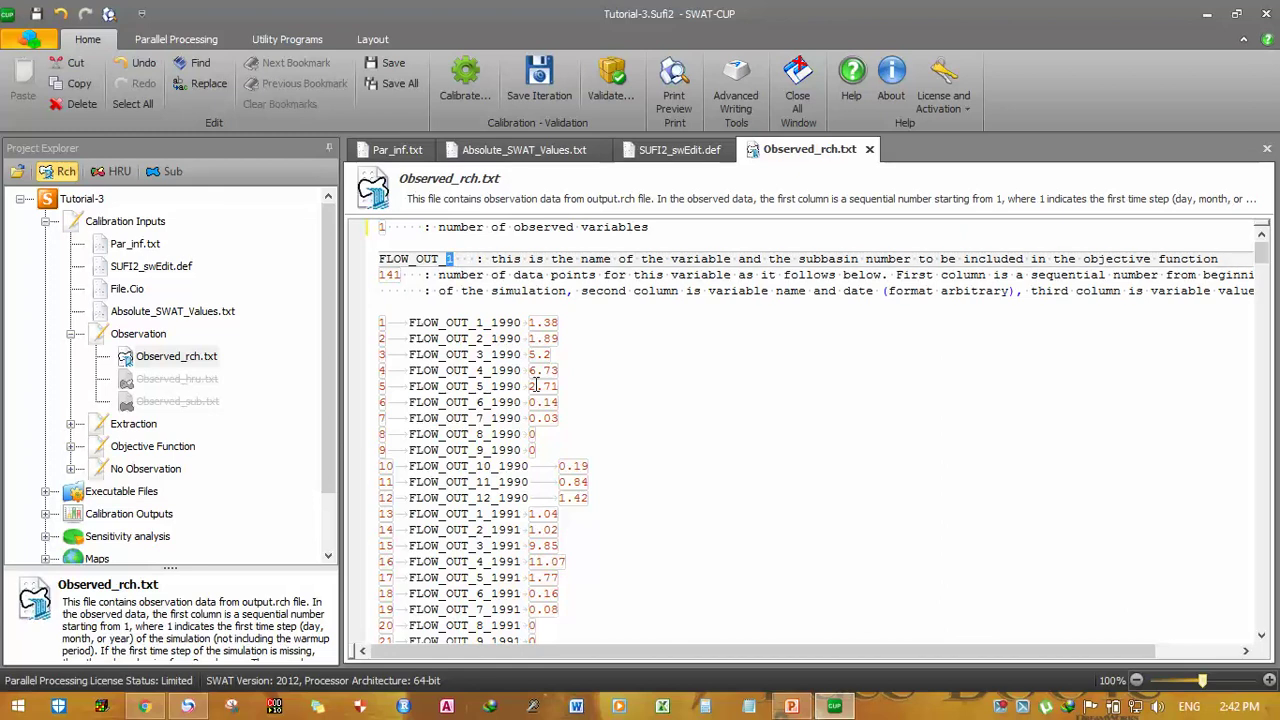
type("27")
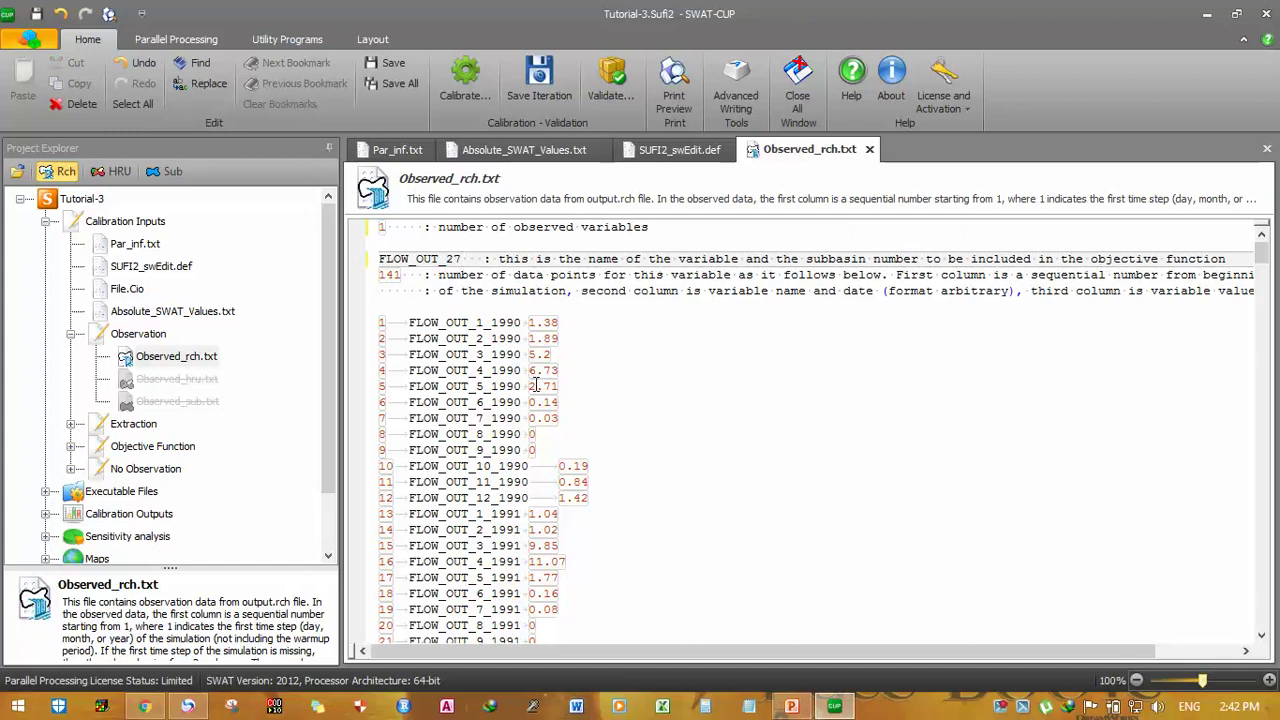
left_click(396, 275)
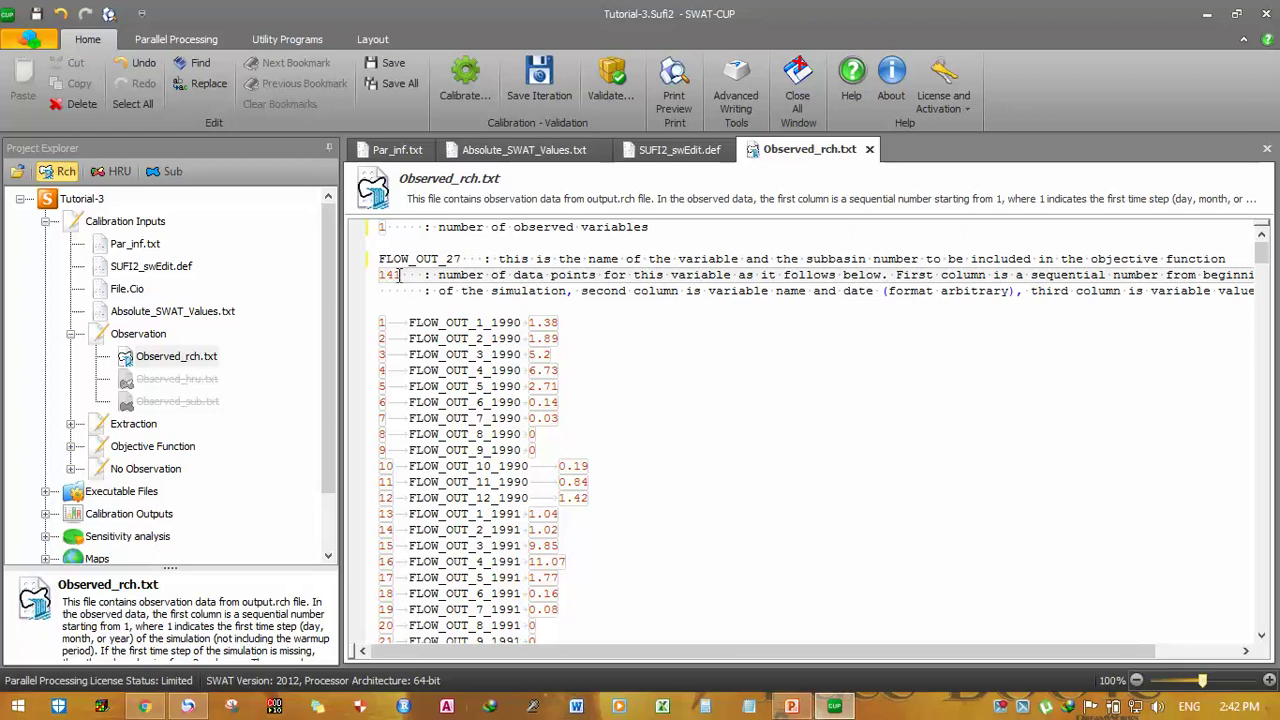
- Open Flow.xlsx from the desktop in Excel and copy the flow records in C2:E217 of the Corrected Observed Flow sheet
left_click(1207, 14)
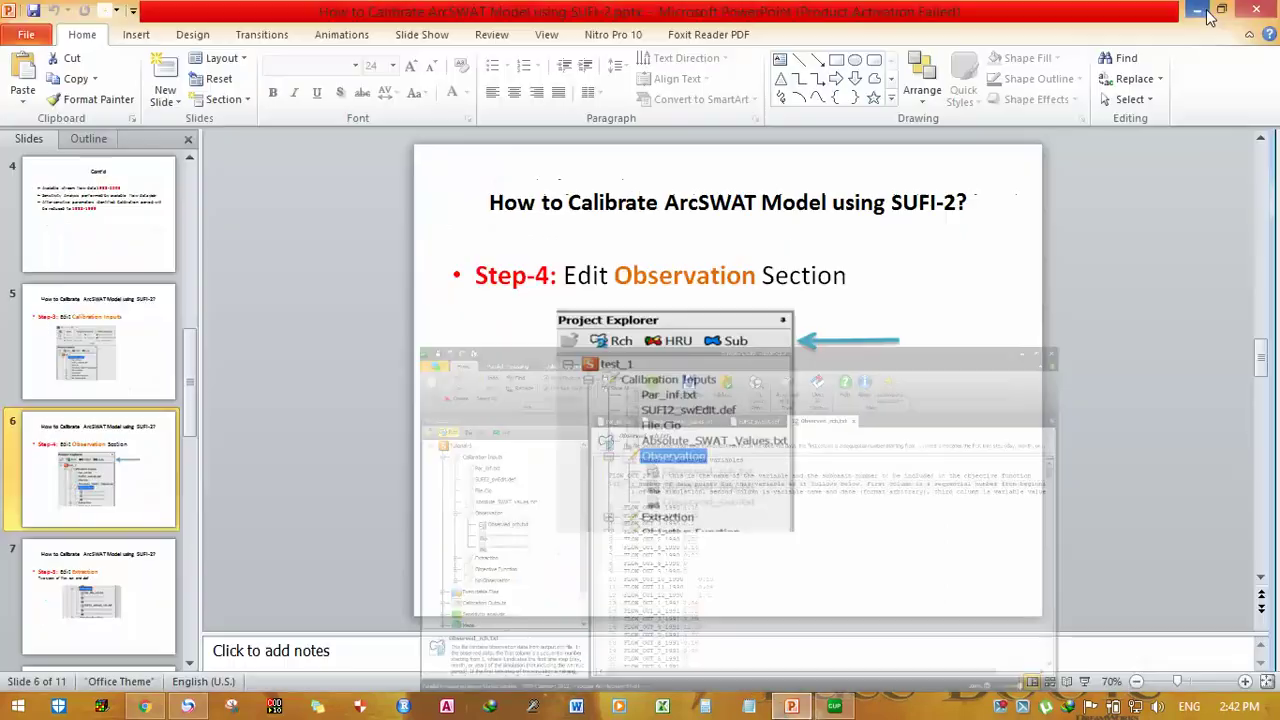
left_click(1197, 10)
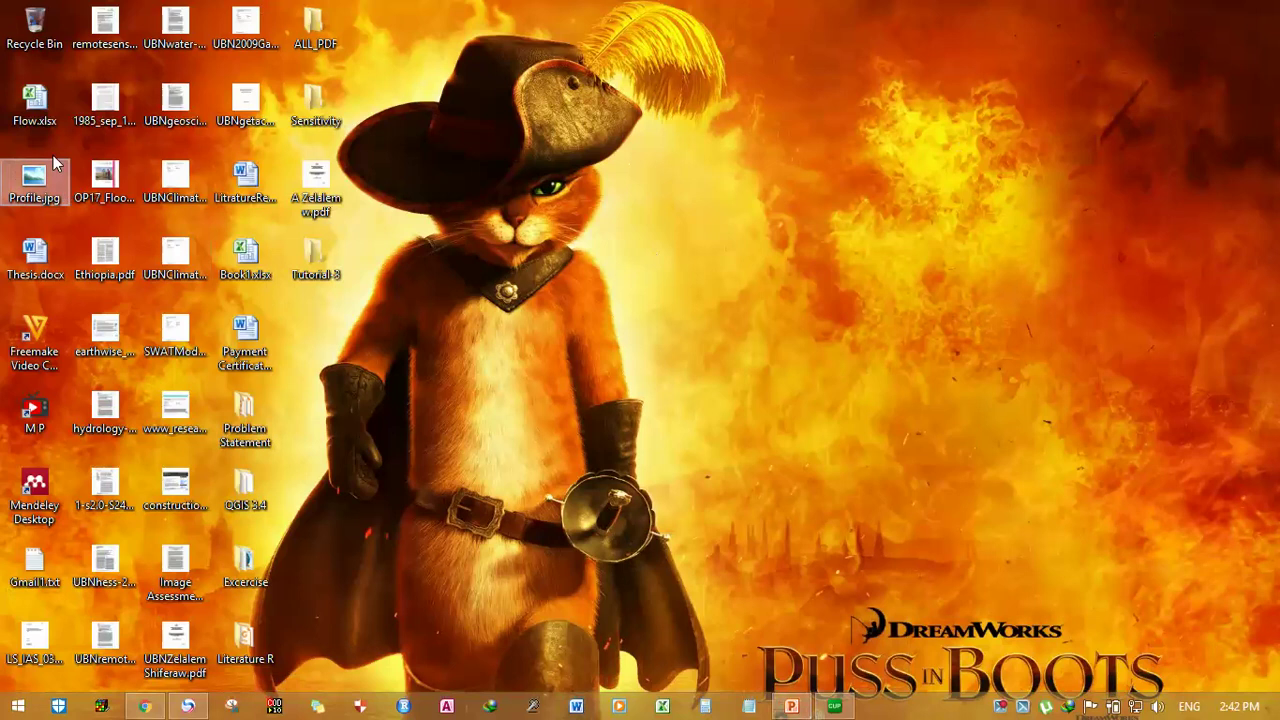
double_click(48, 110)
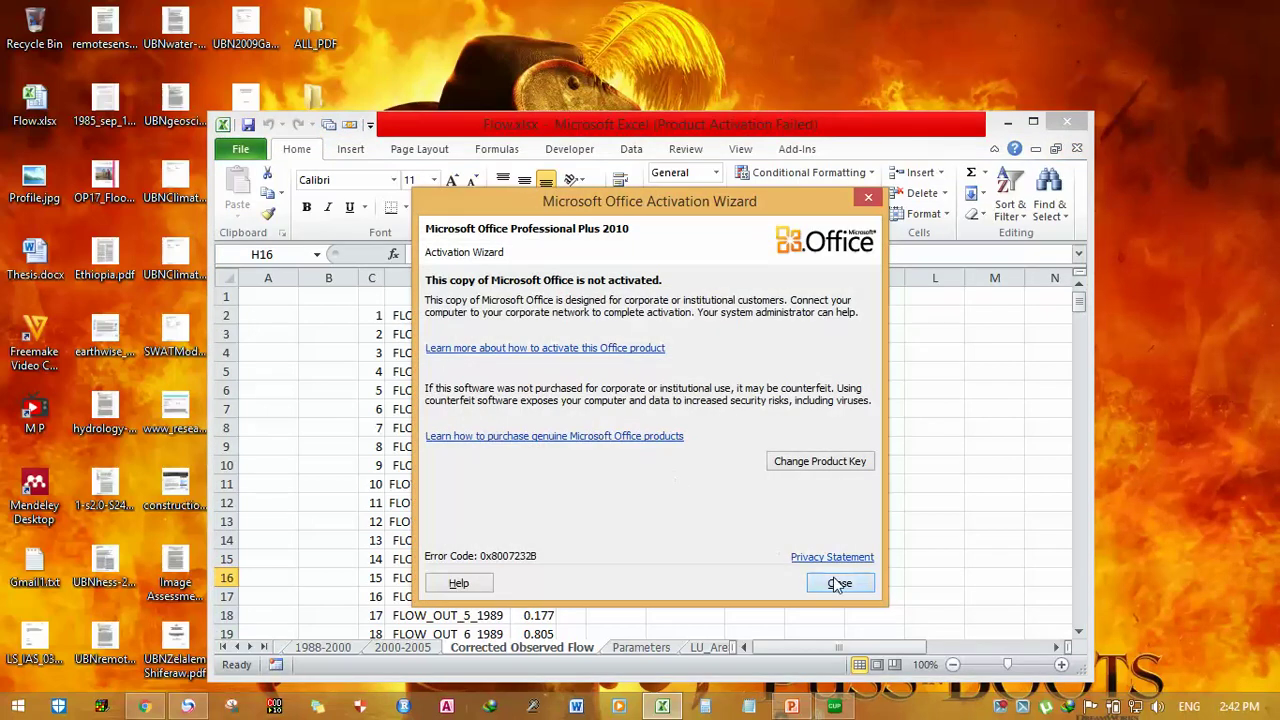
left_click(835, 583)
left_click_drag(376, 317, 548, 596)
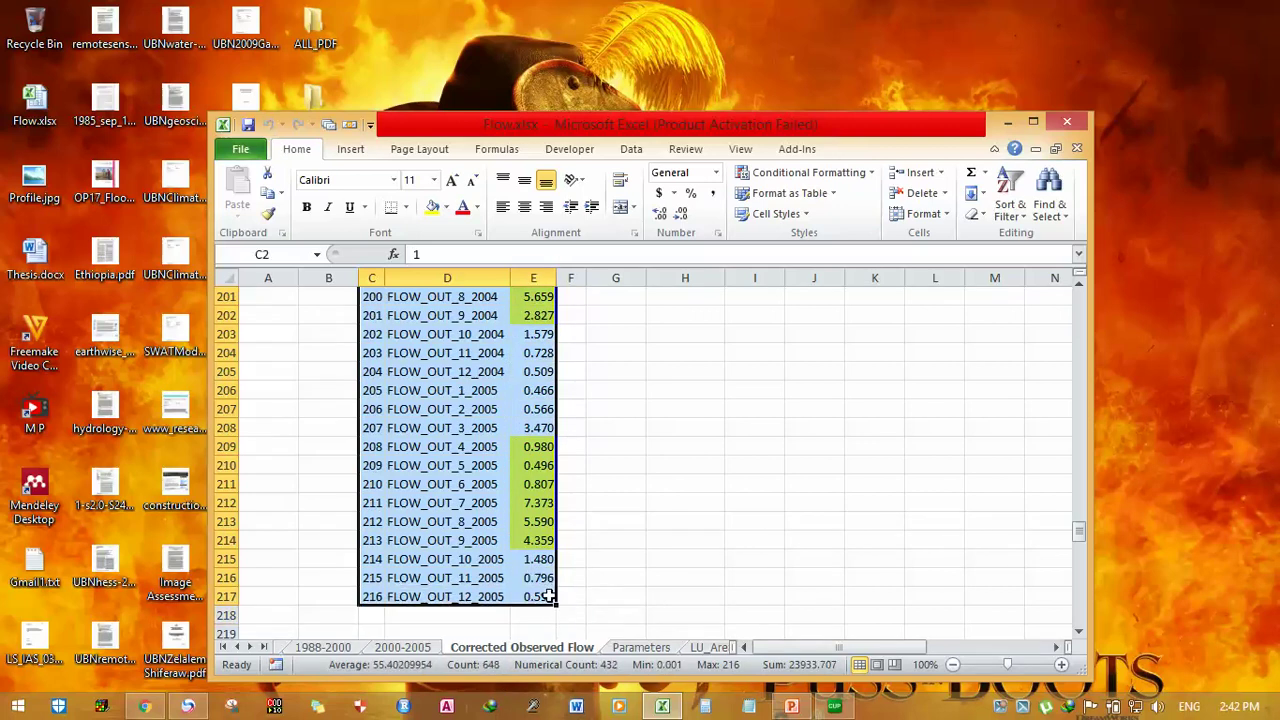
right_click(412, 410)
left_click(481, 102)
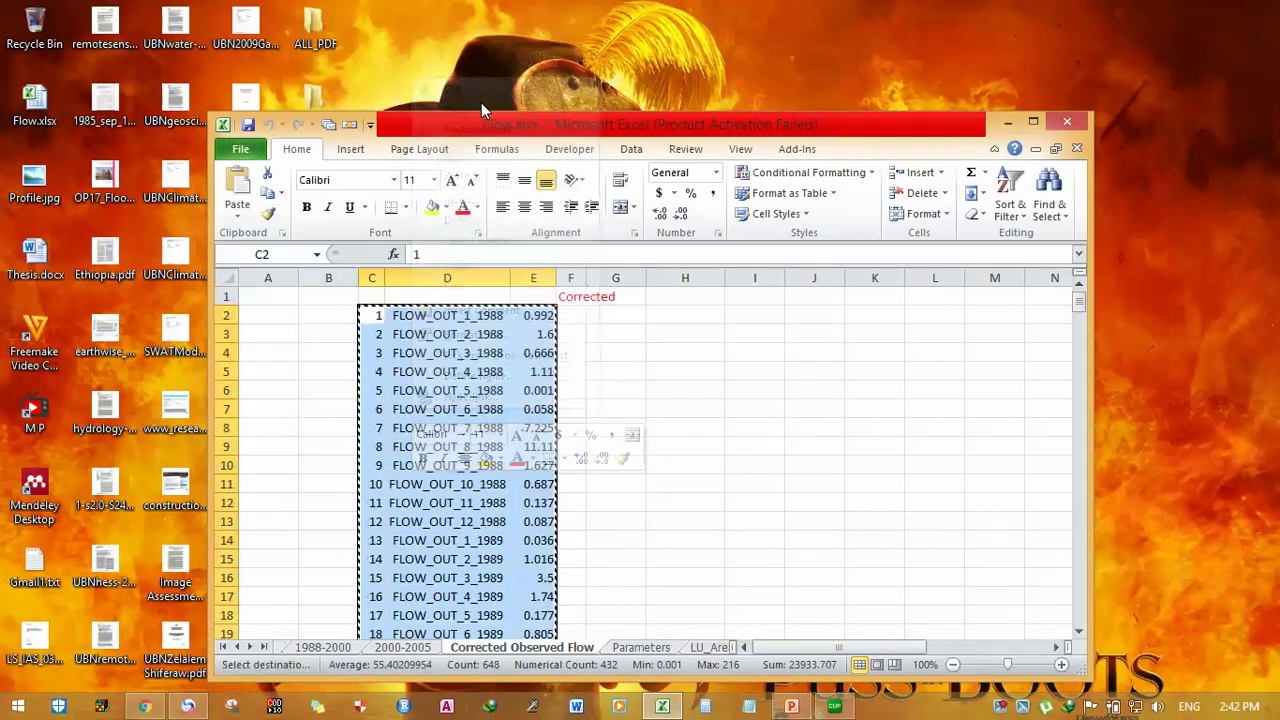
- Back in SWAT-CUP, replace all existing data rows below the header in Observed_rch.txt with the copied flow records
left_click(834, 706)
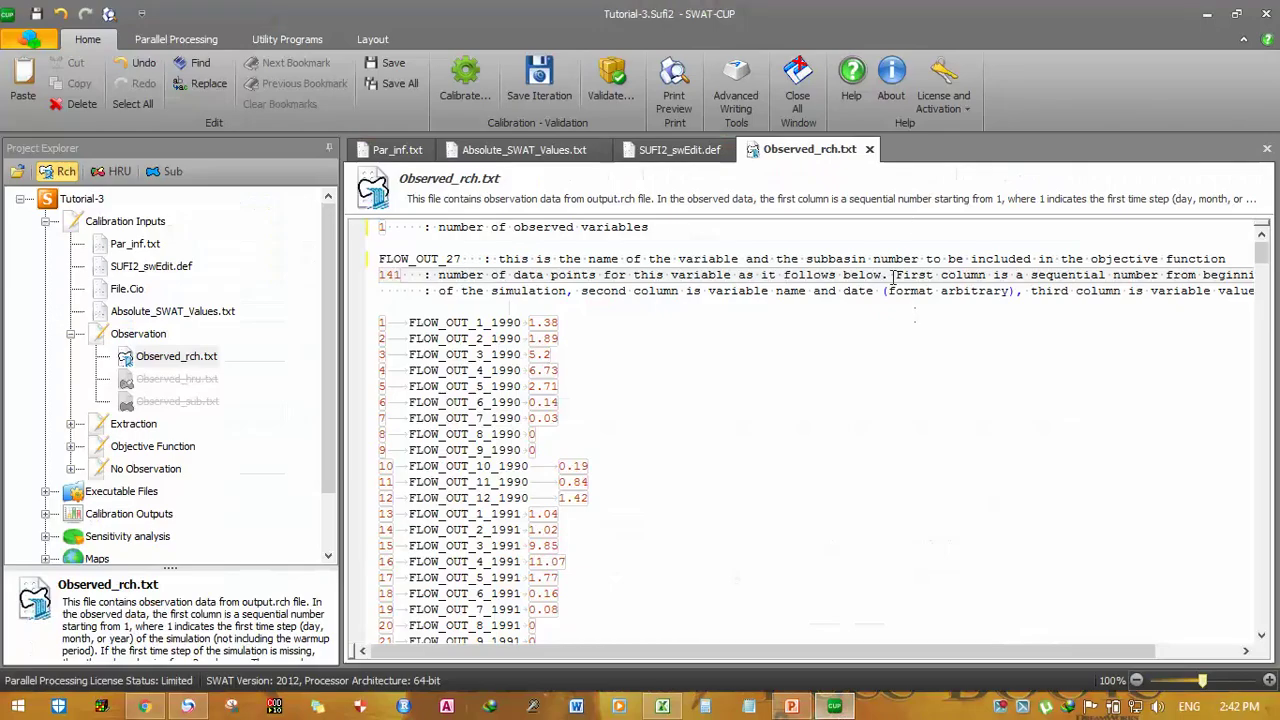
left_click(366, 322)
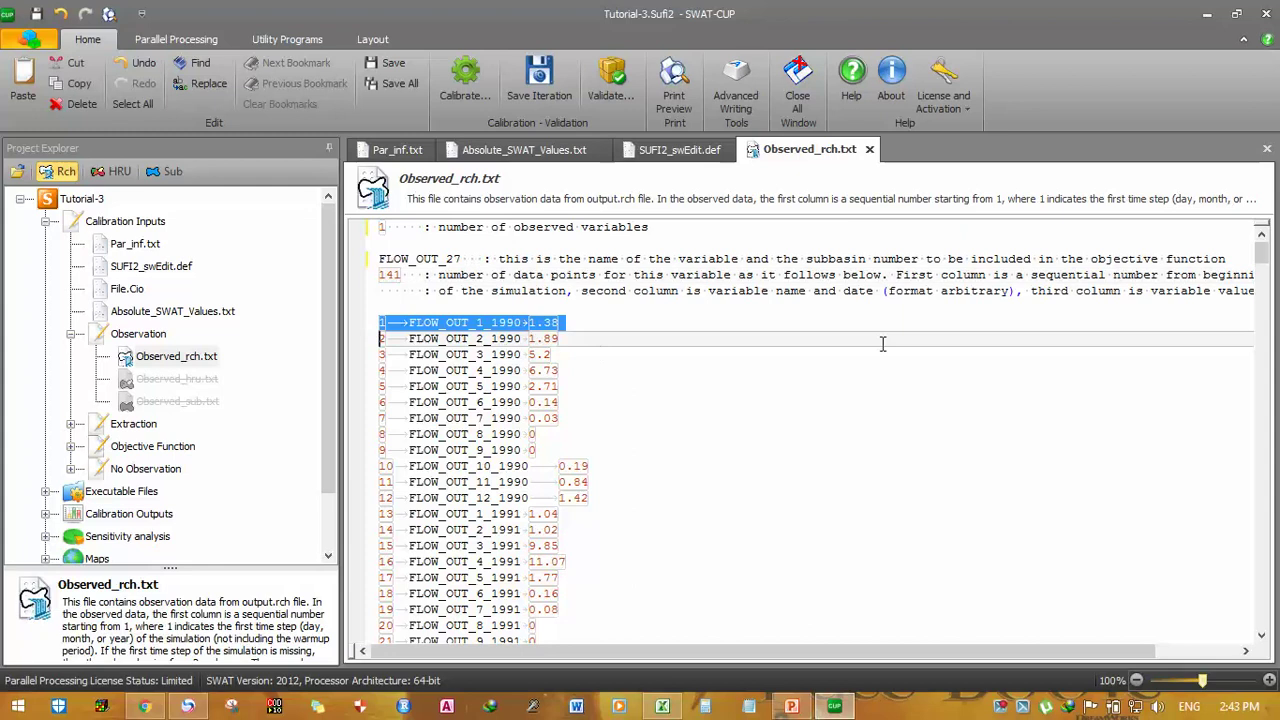
left_click_drag(1262, 255, 1268, 650)
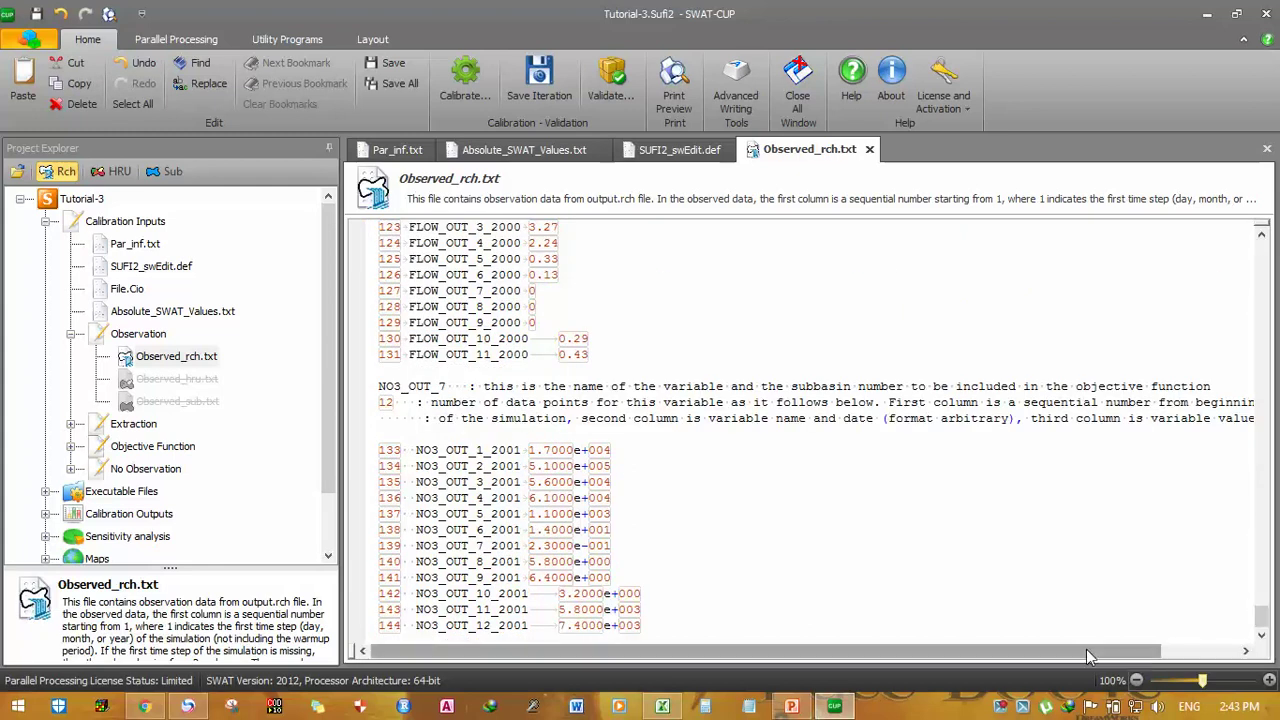
key("ctrl+a")
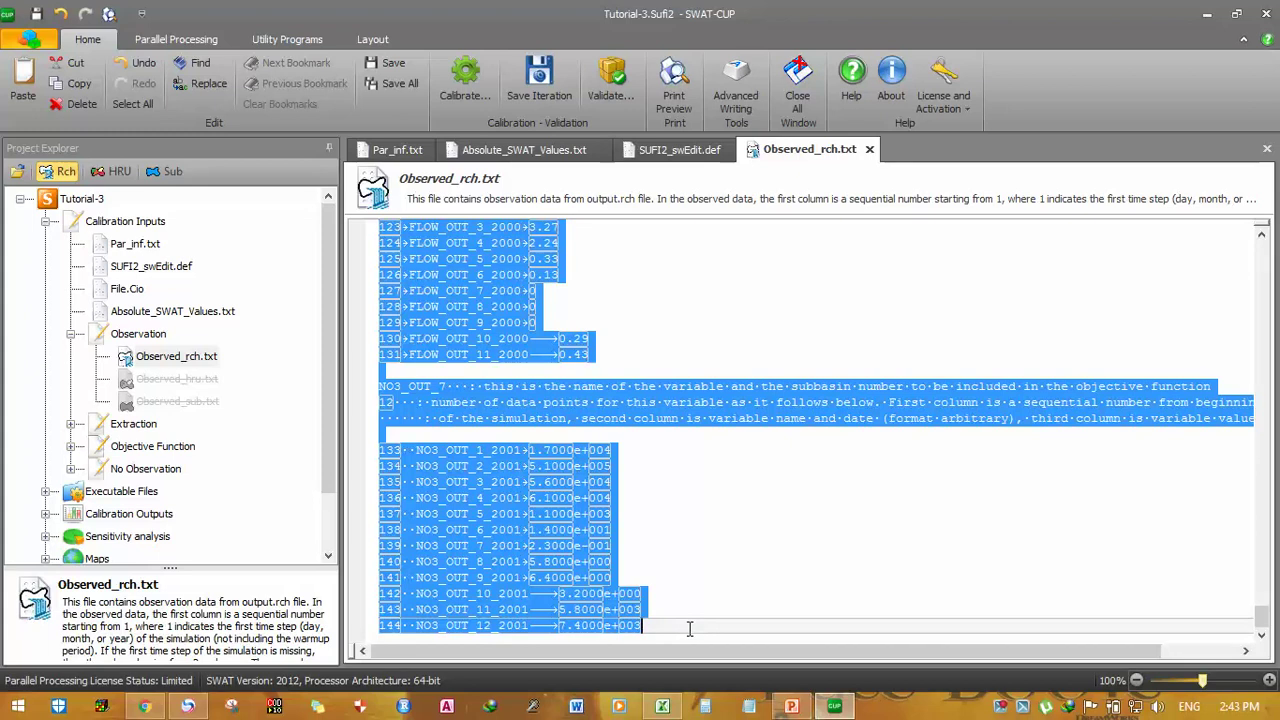
key("ctrl+v")
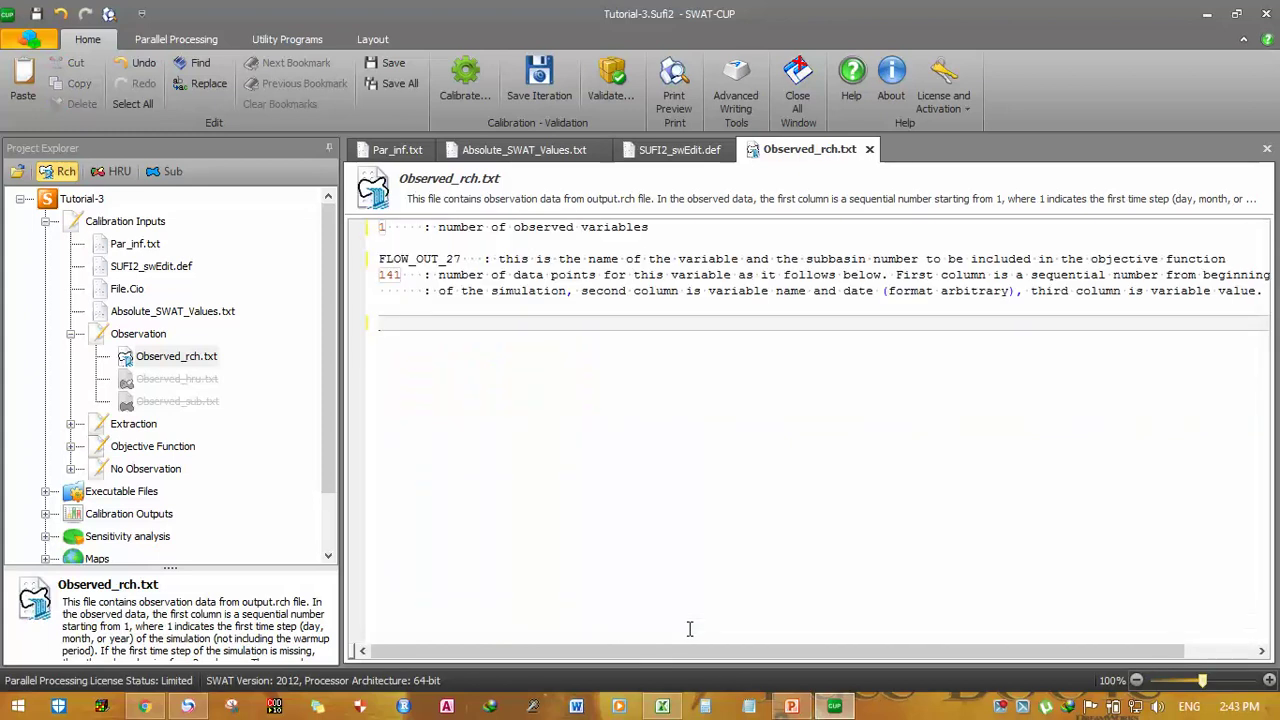
key("ctrl+v")
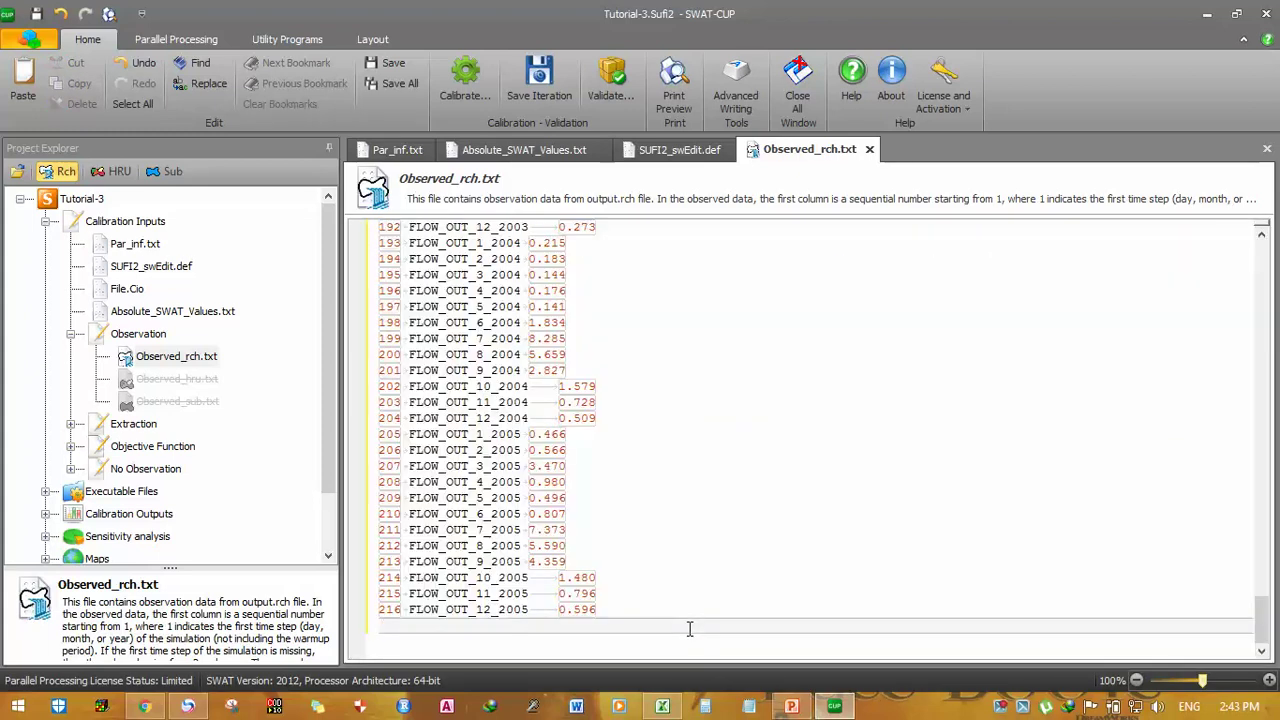
- Set the number of data points for FLOW_OUT_27 to 216 and check it against the last data row
scroll(677, 620, "up", 20)
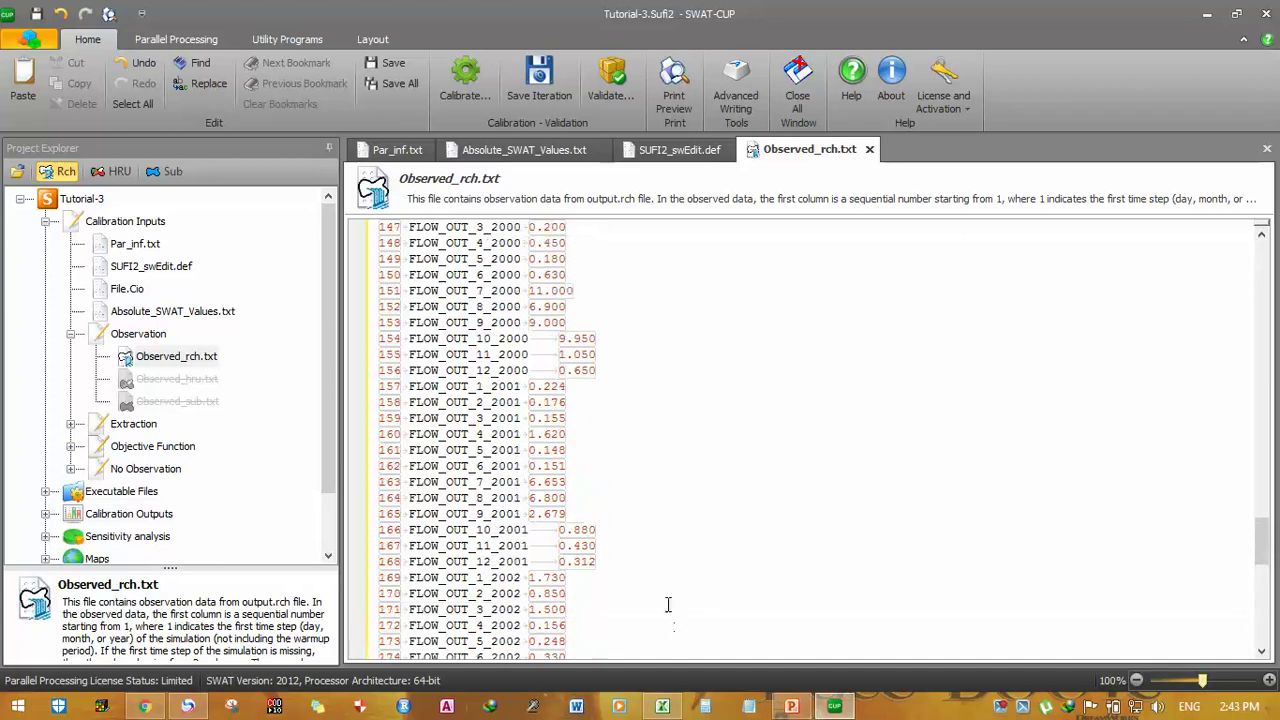
scroll(630, 507, "up", 20)
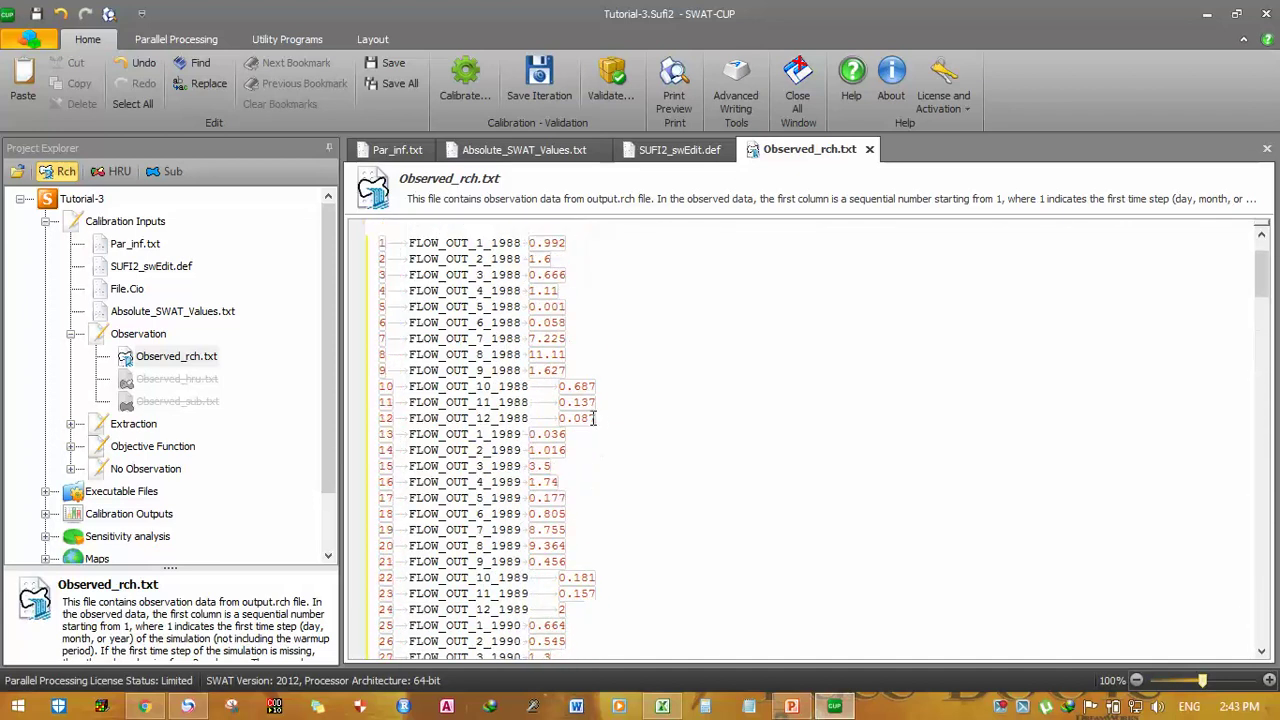
left_click(397, 277)
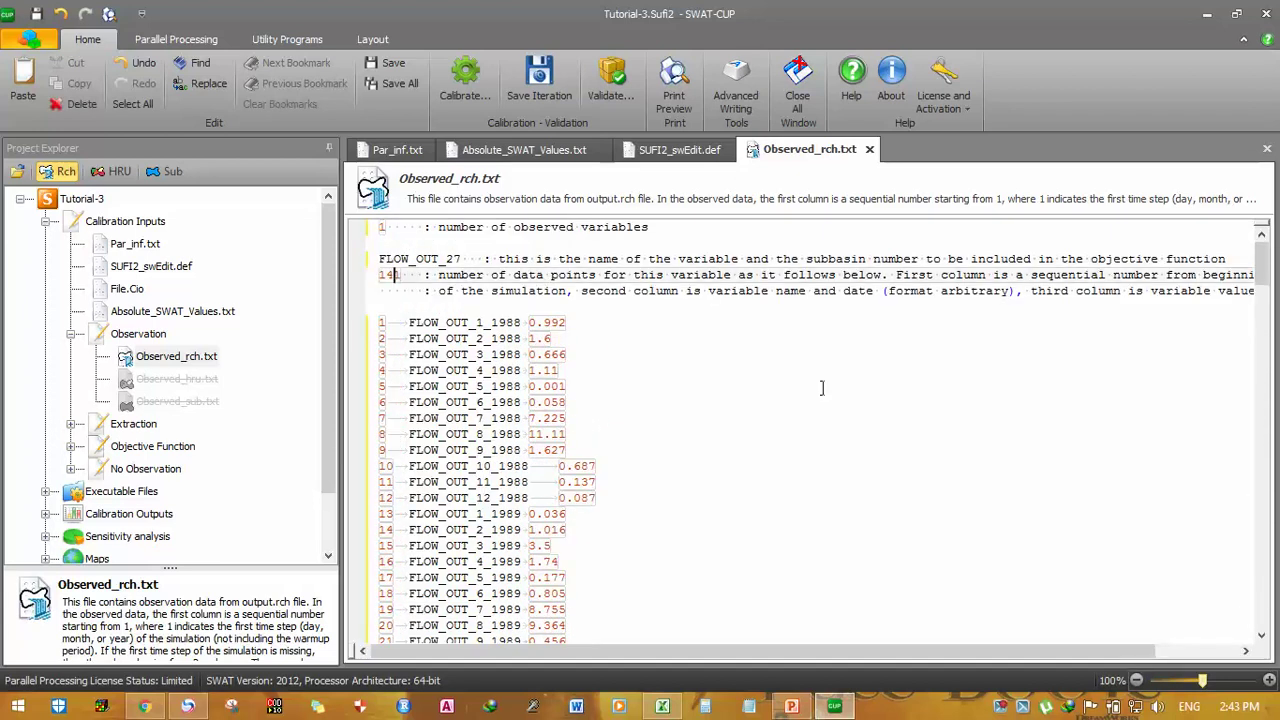
key("Delete")
key("BackSpace")
key("BackSpace")
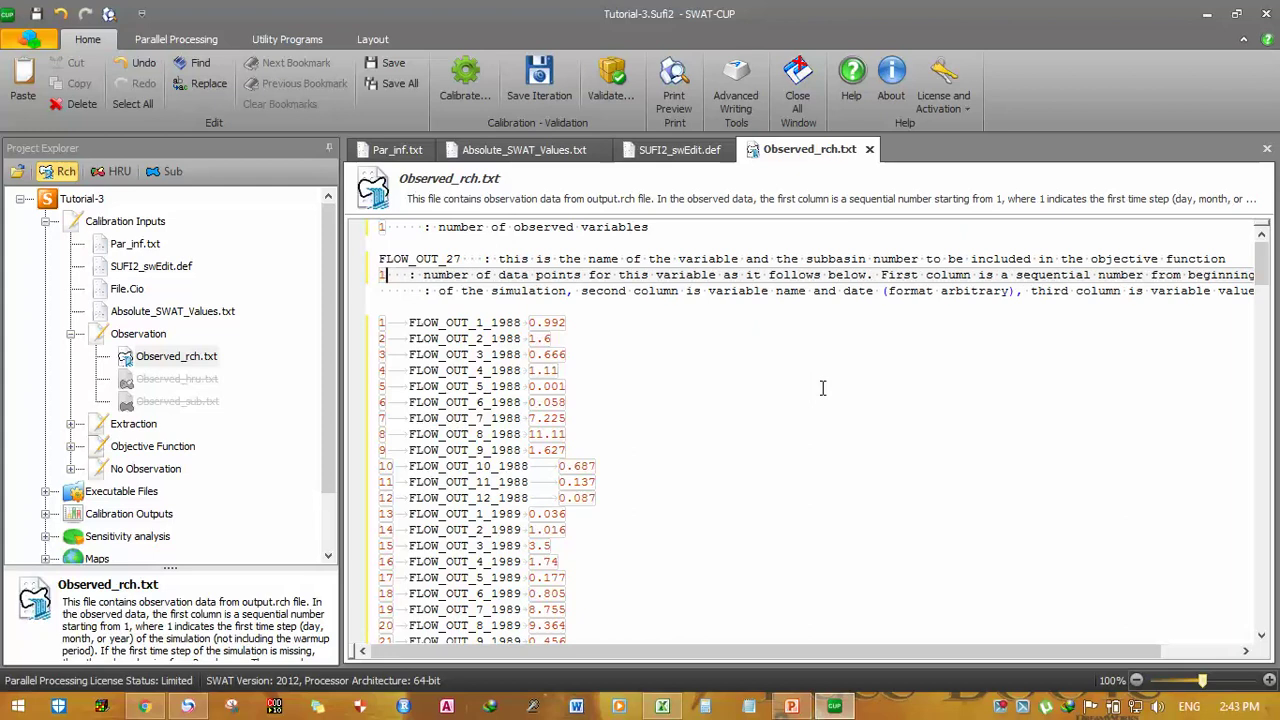
type("216")
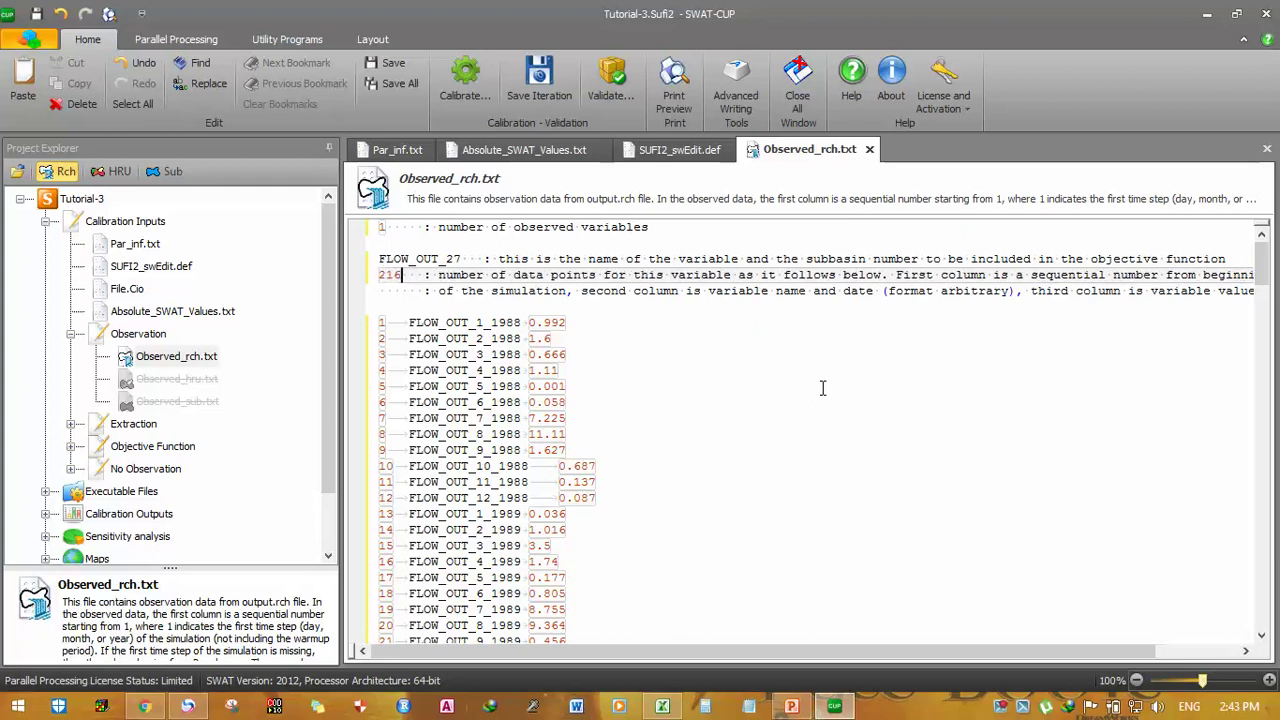
left_click_drag(1262, 268, 1275, 650)
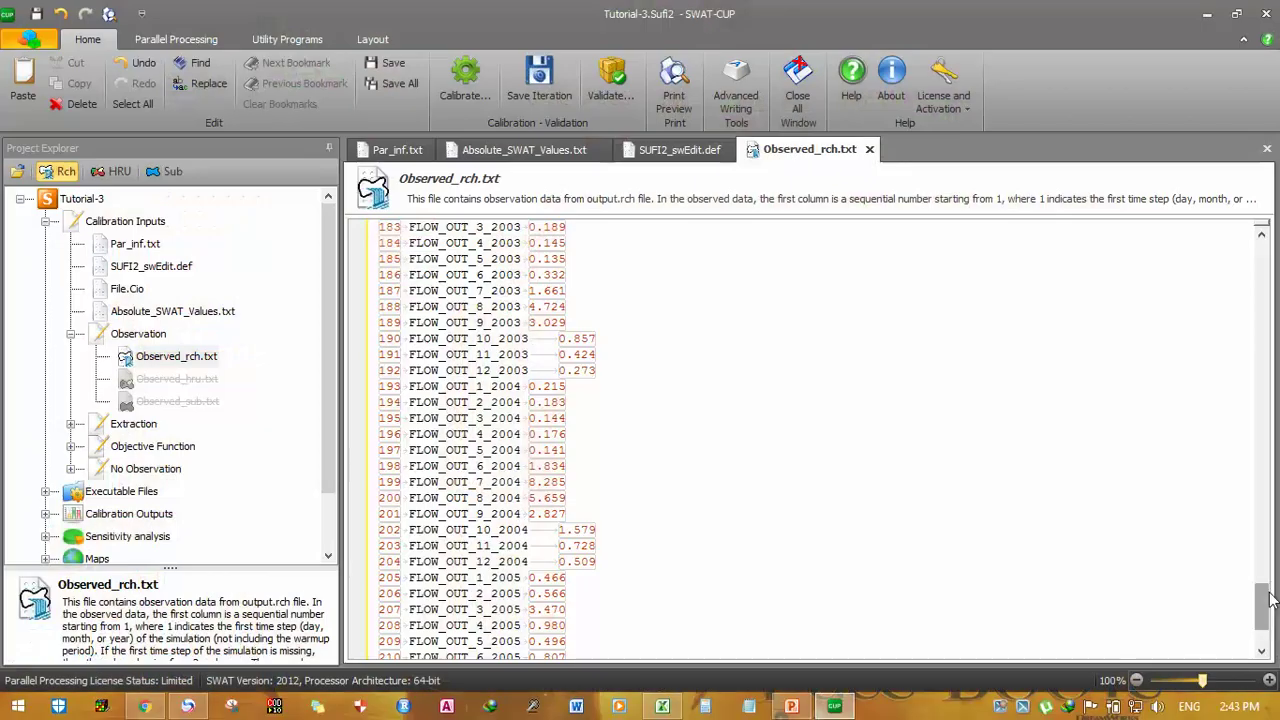
left_click_drag(1262, 606, 1262, 622)
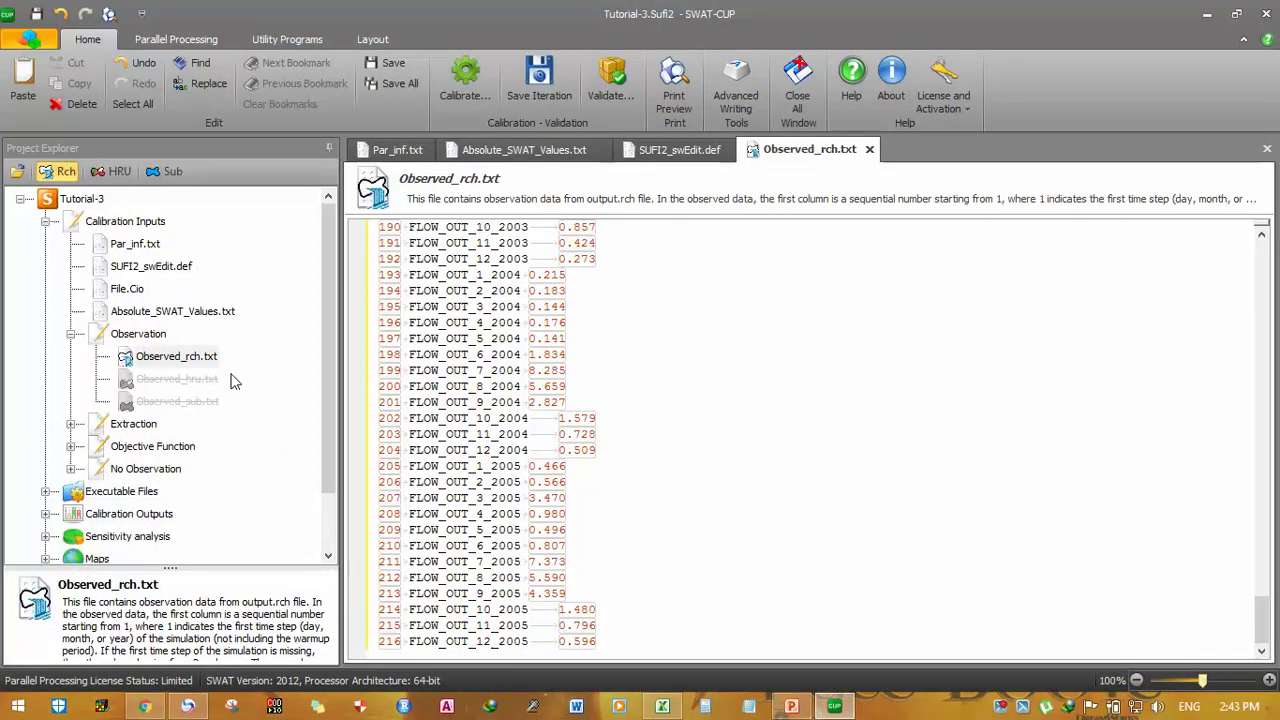
- Collapse the Observation group, select Extraction, and view the Step-5 Edit Extraction slide in PowerPoint
left_click(69, 336)
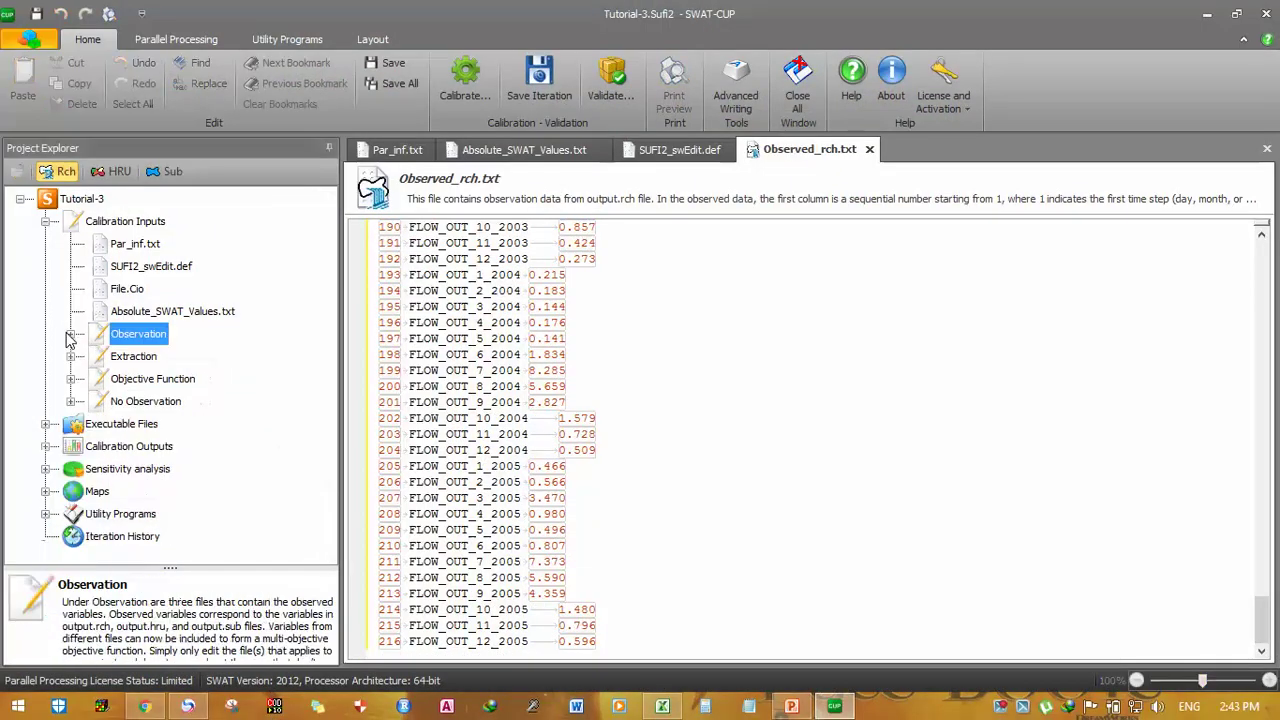
left_click(115, 360)
left_click(791, 706)
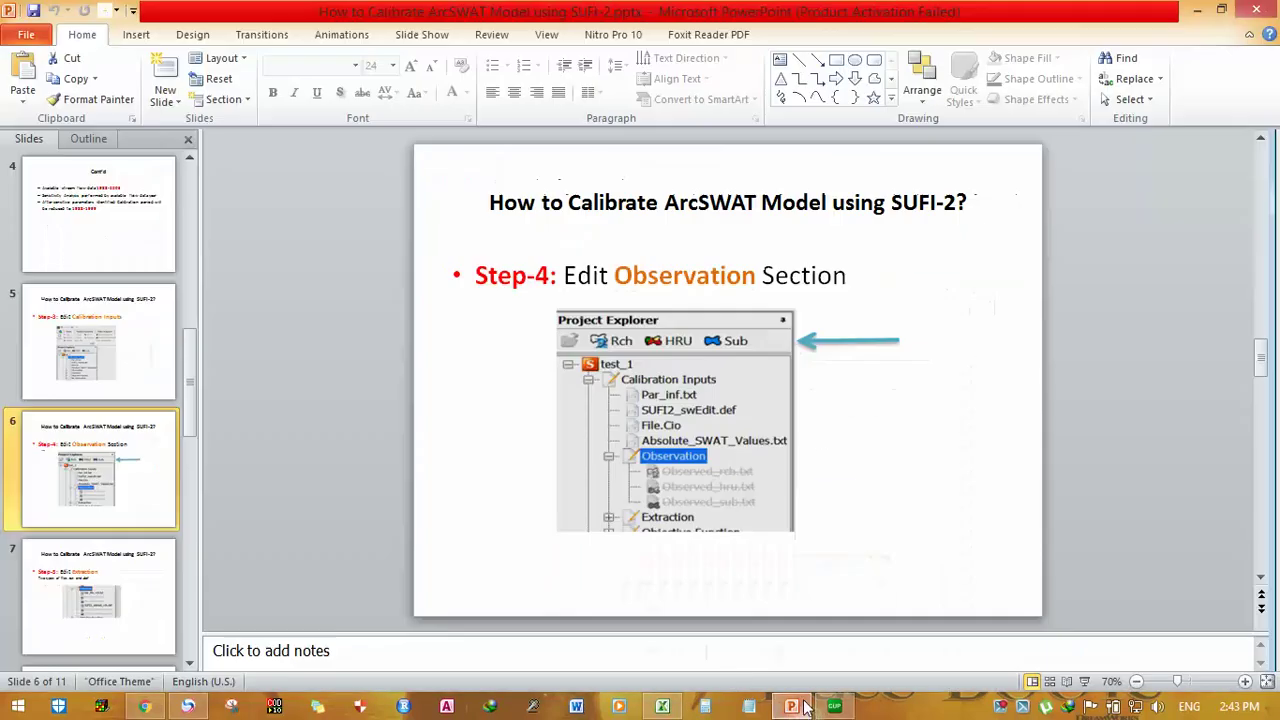
left_click(69, 591)
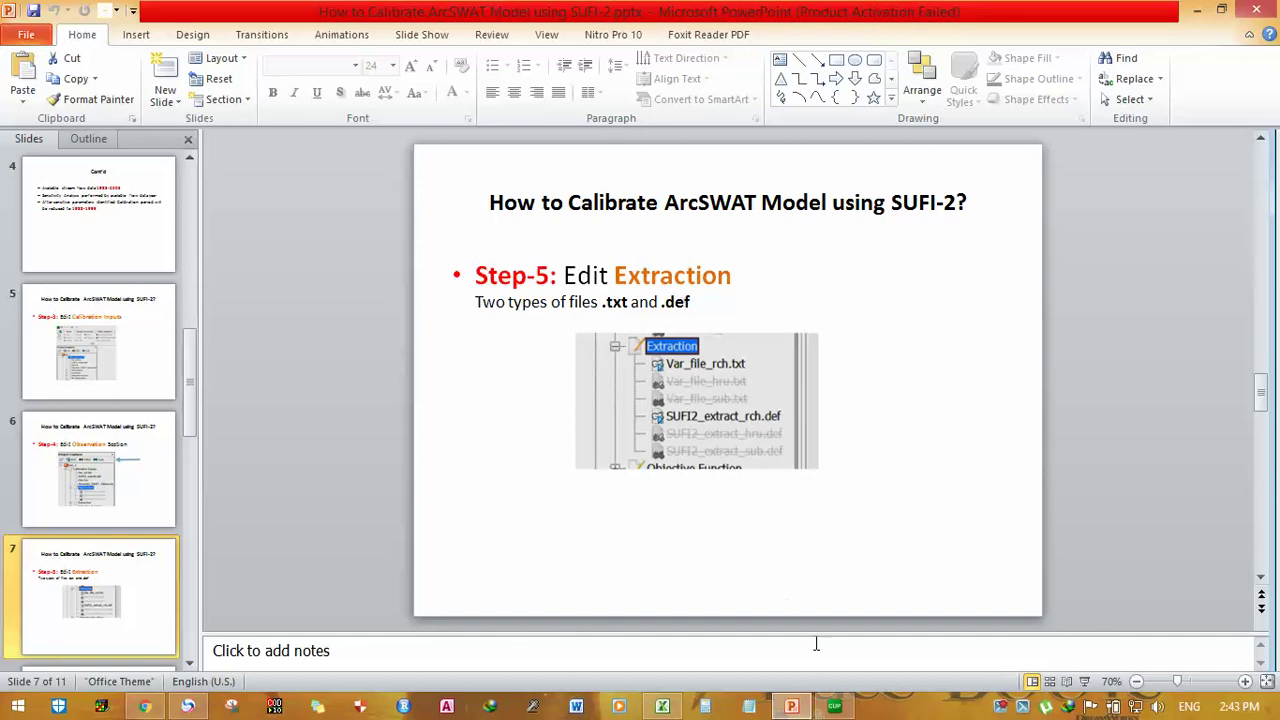
- Return to SWAT-CUP and open Var_file_rch.txt from the Extraction inputs
left_click(834, 706)
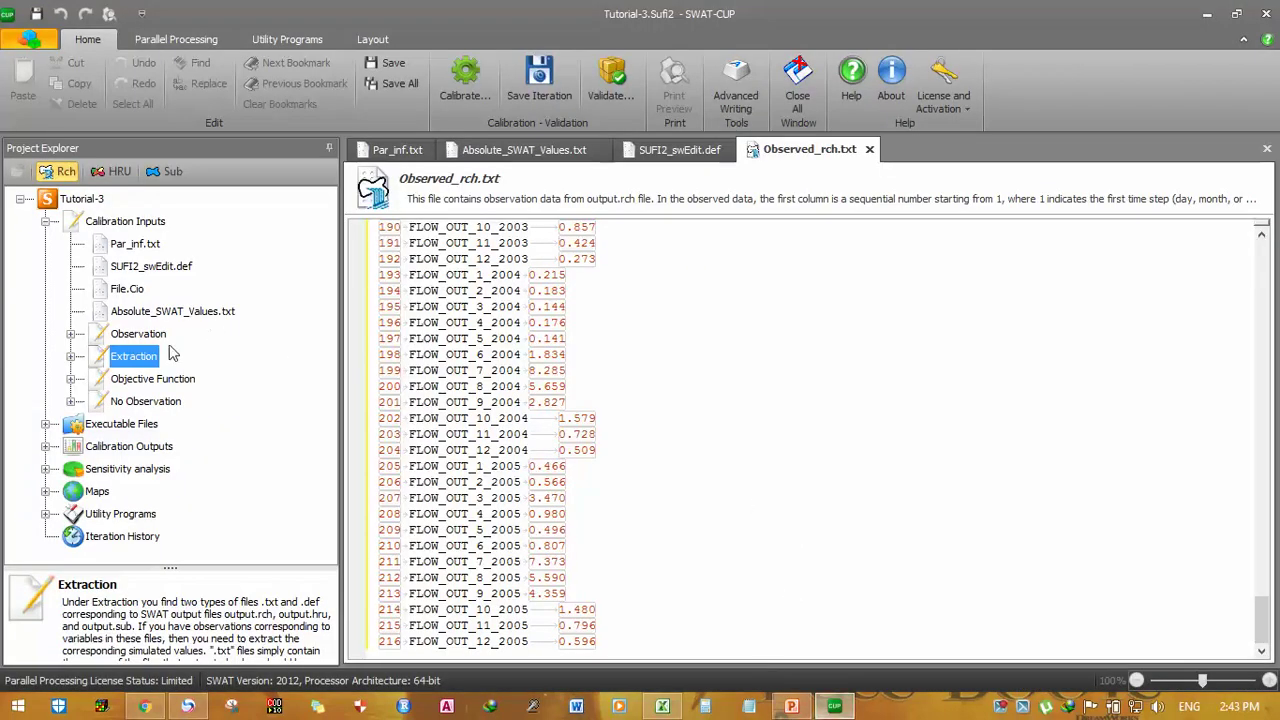
left_click(70, 357)
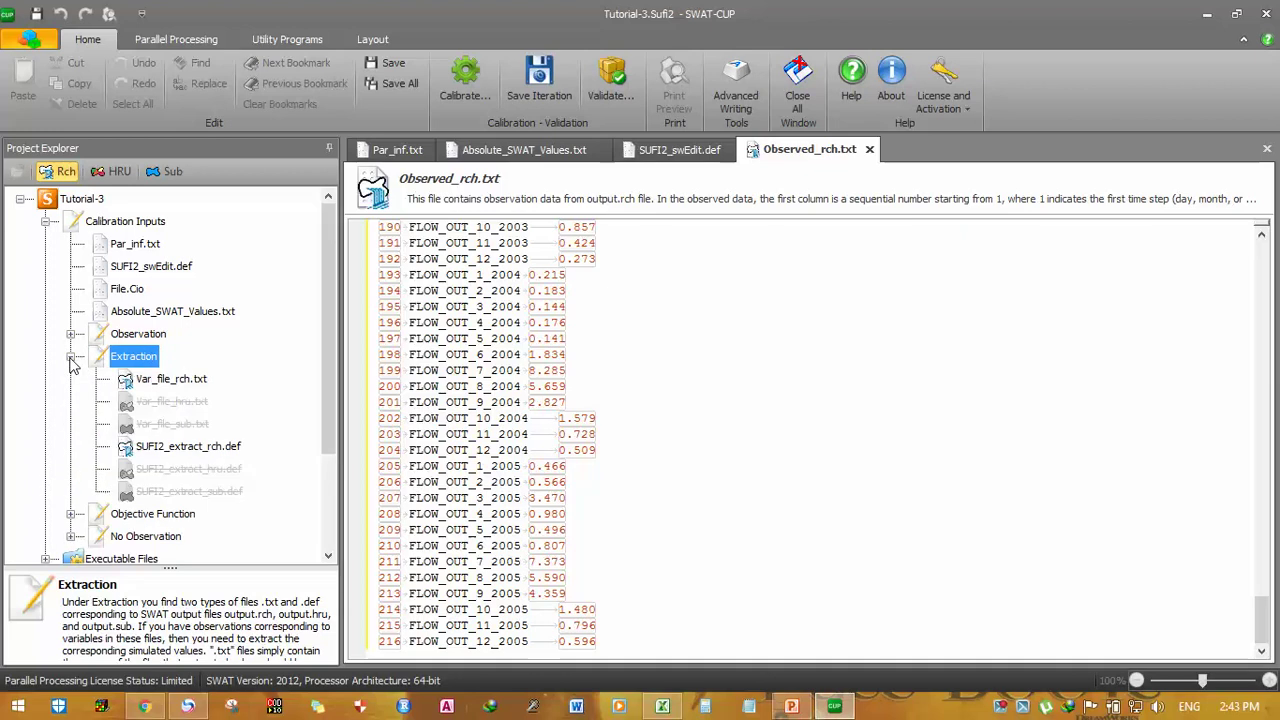
double_click(190, 380)
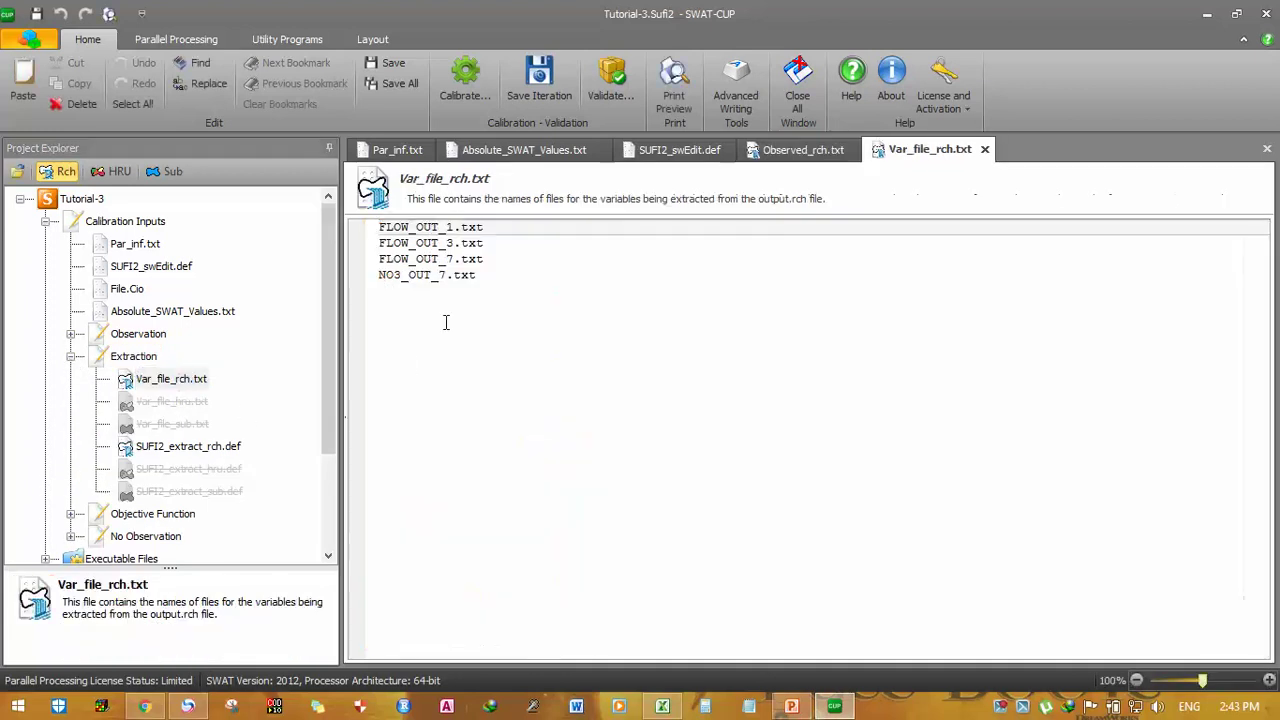
- Reduce the variable list in Var_file_rch.txt to the single entry FLOW_OUT_27.txt
left_click_drag(489, 277, 362, 244)
key("Delete")
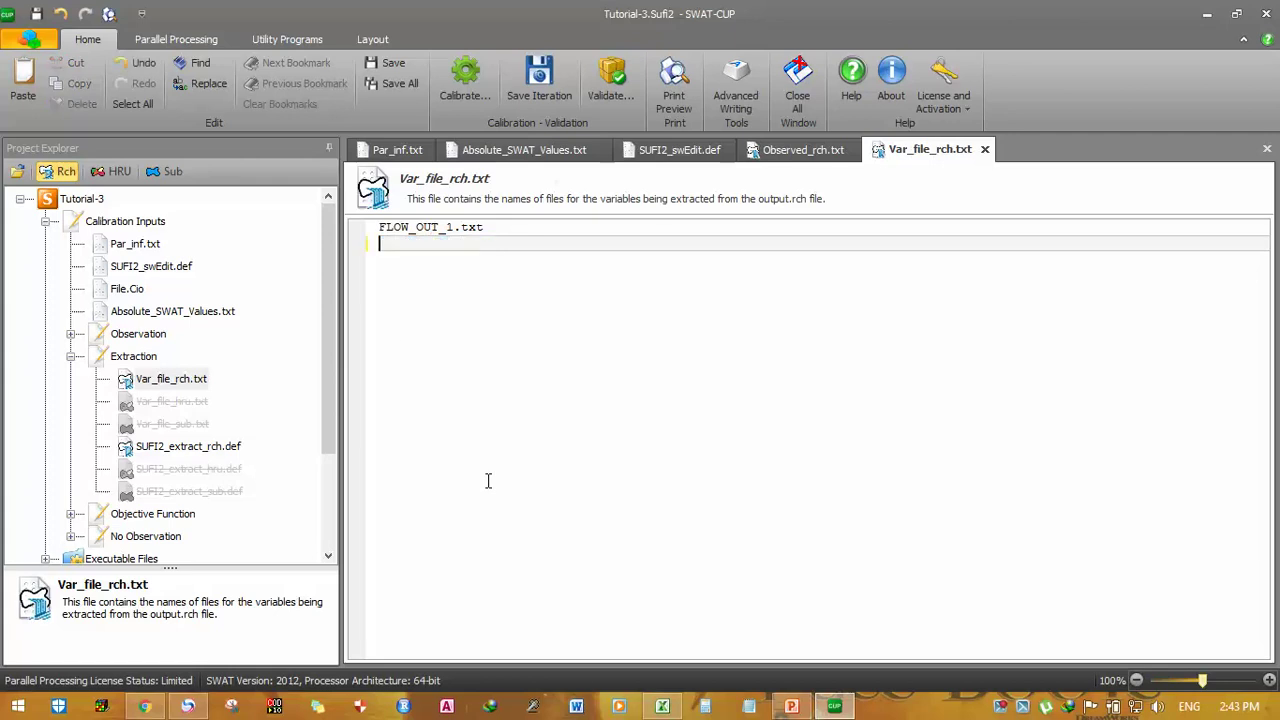
left_click(452, 227)
left_click_drag(452, 227, 448, 228)
type("23")
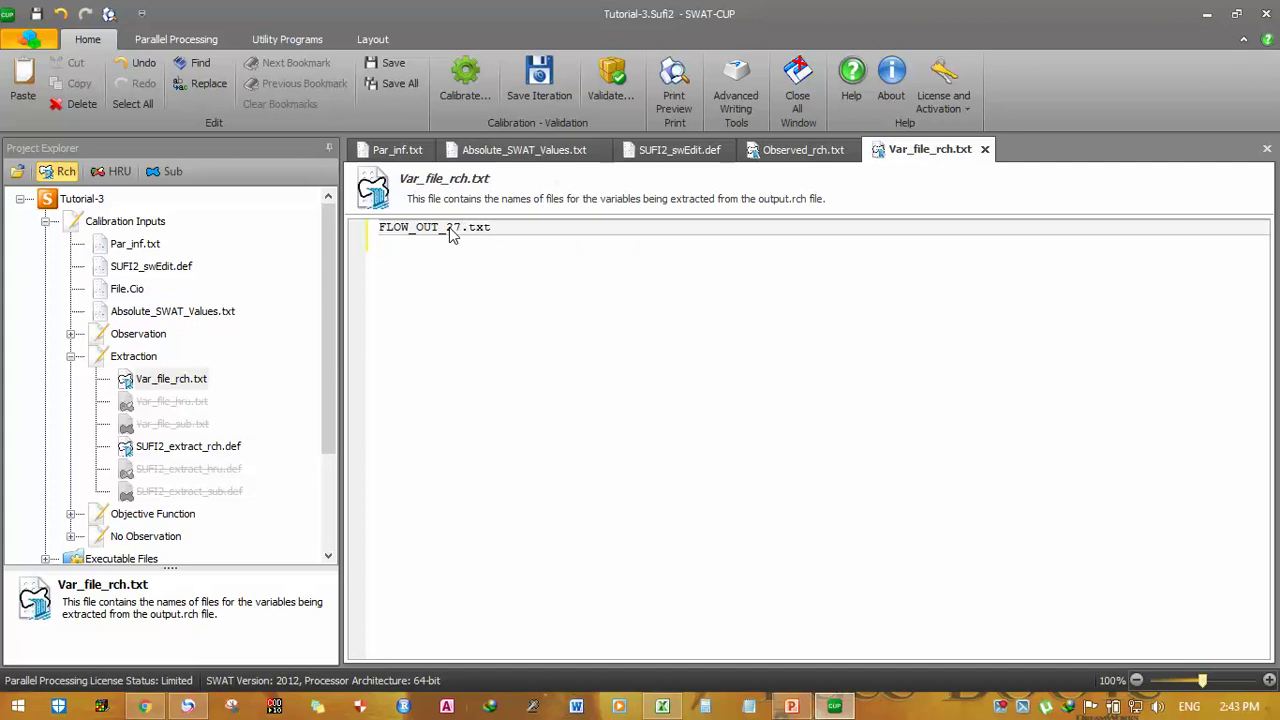
- Open SUFI2_extract_rch.def from the Extraction inputs, set the number of variables to 1, and keep only variable column 7
double_click(212, 447)
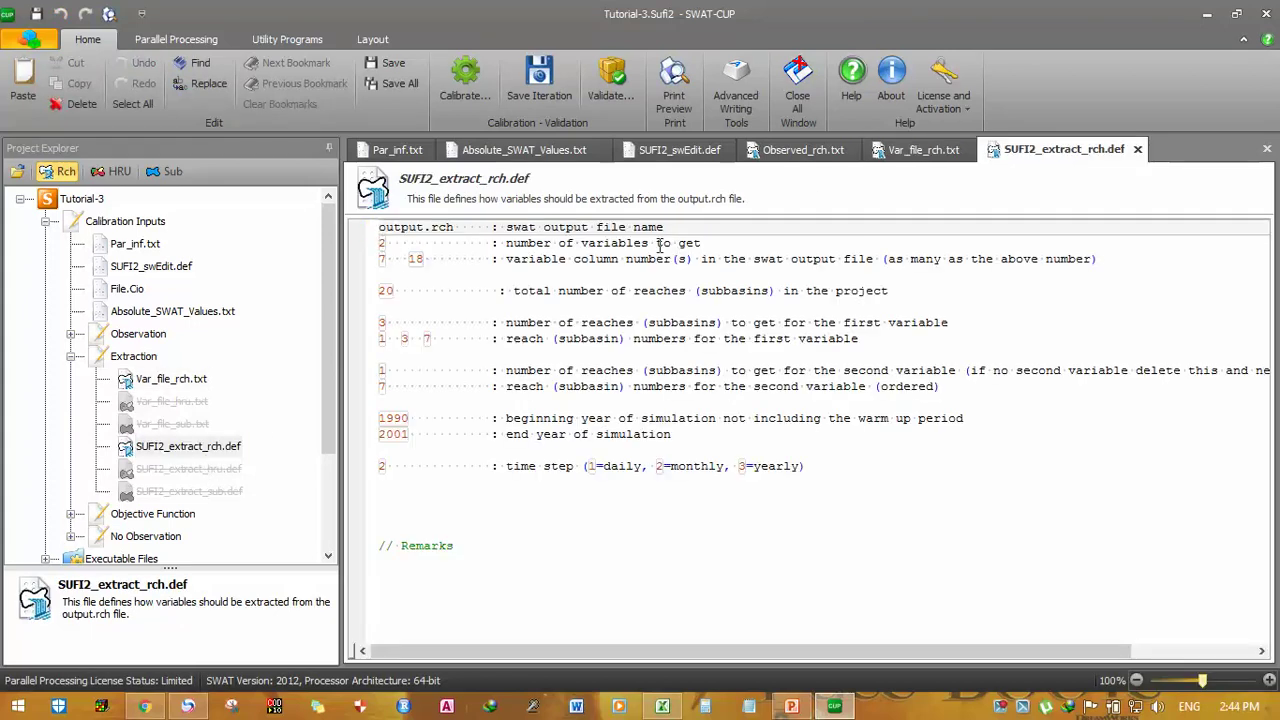
double_click(390, 250)
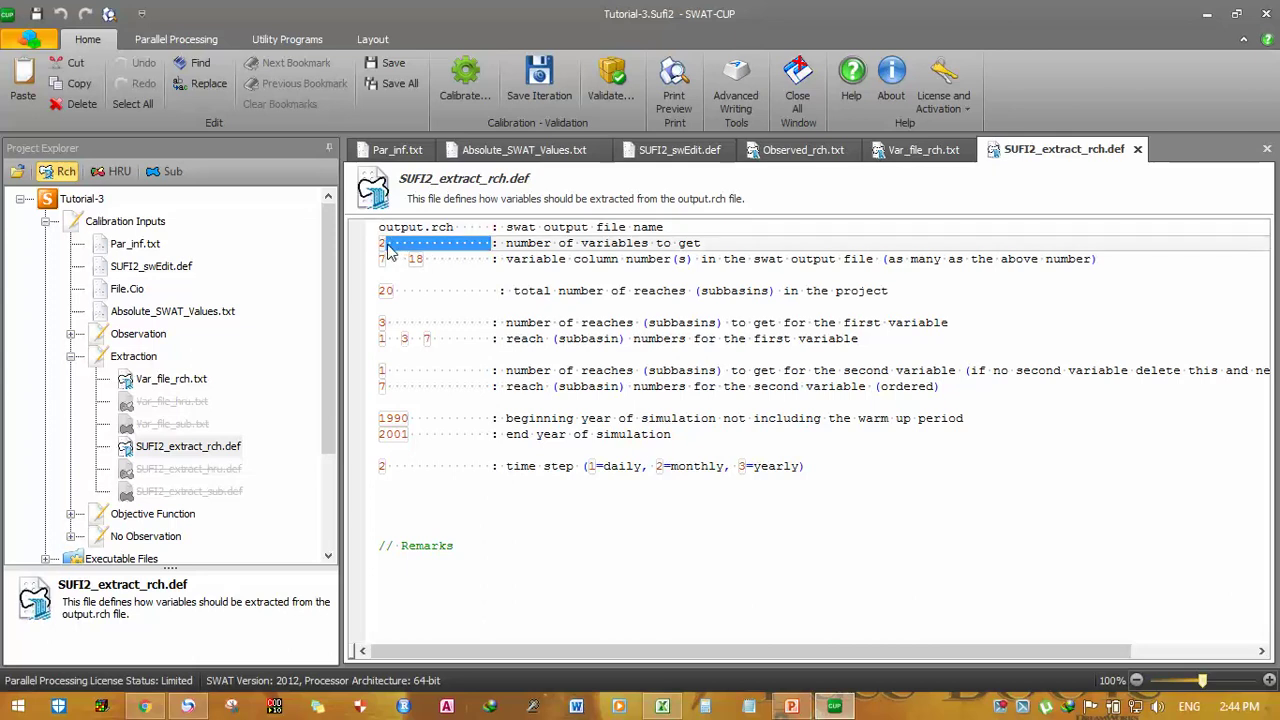
left_click(390, 243)
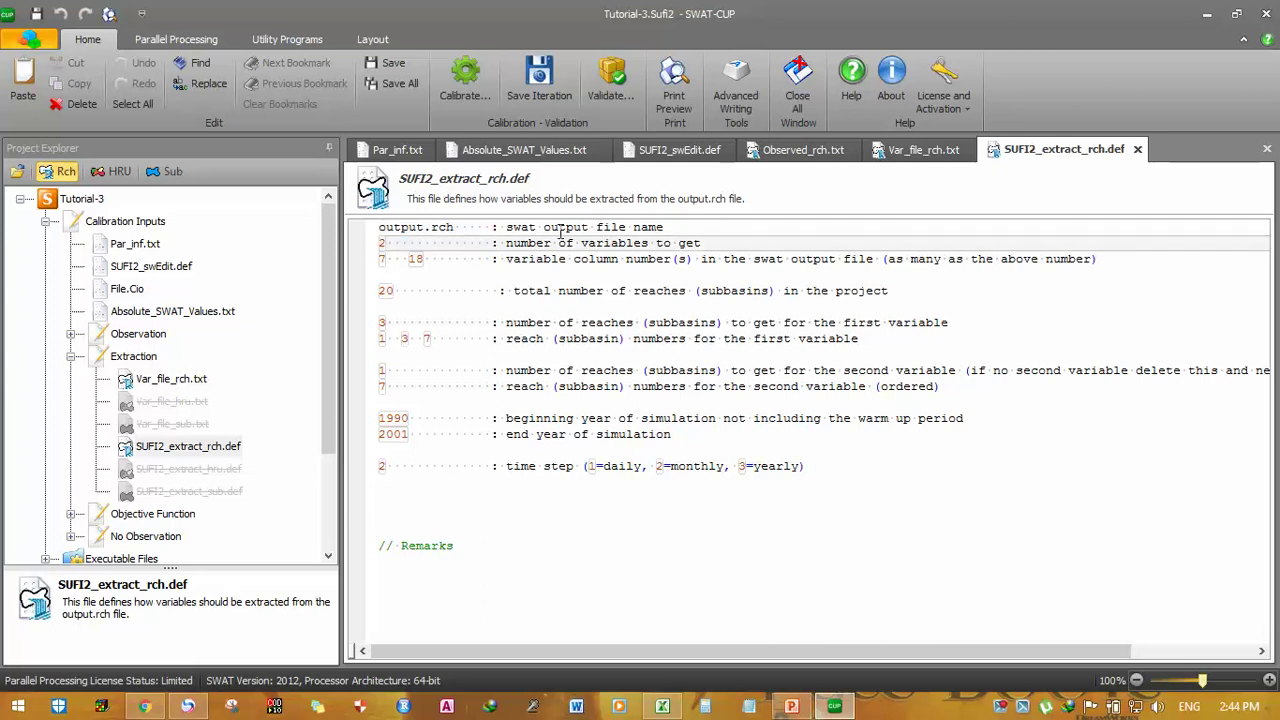
key("BackSpace")
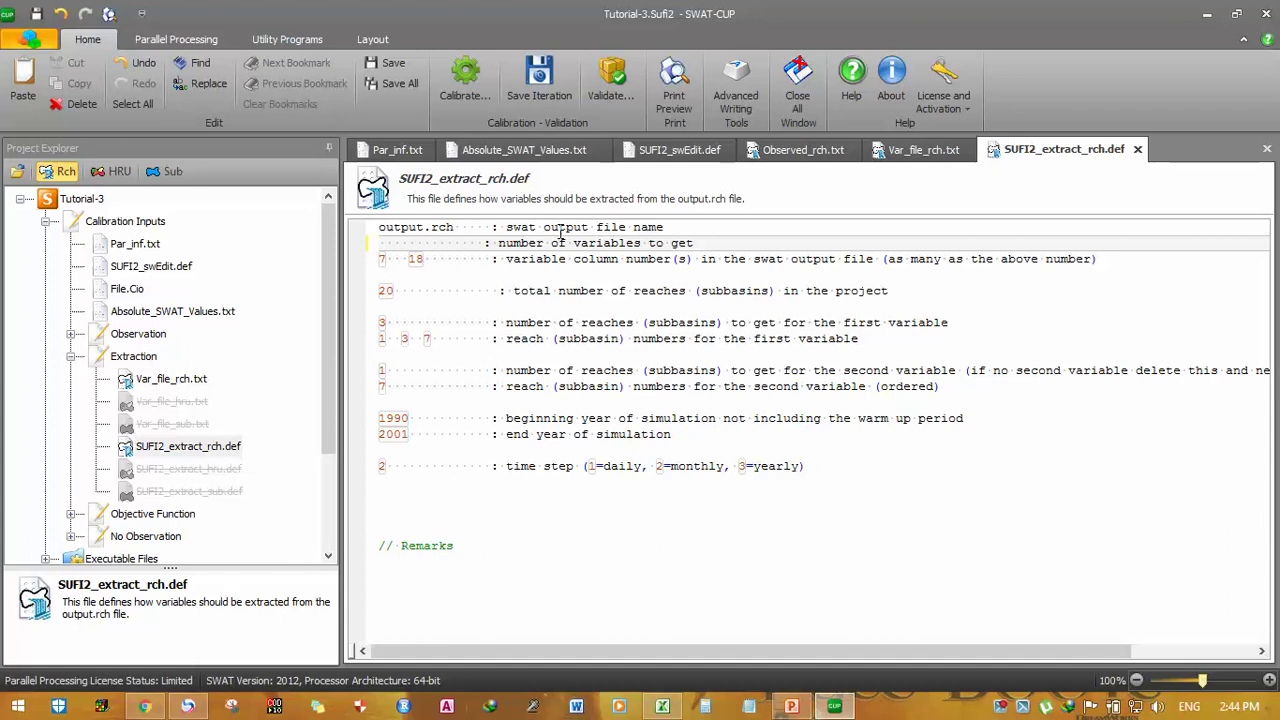
type("1")
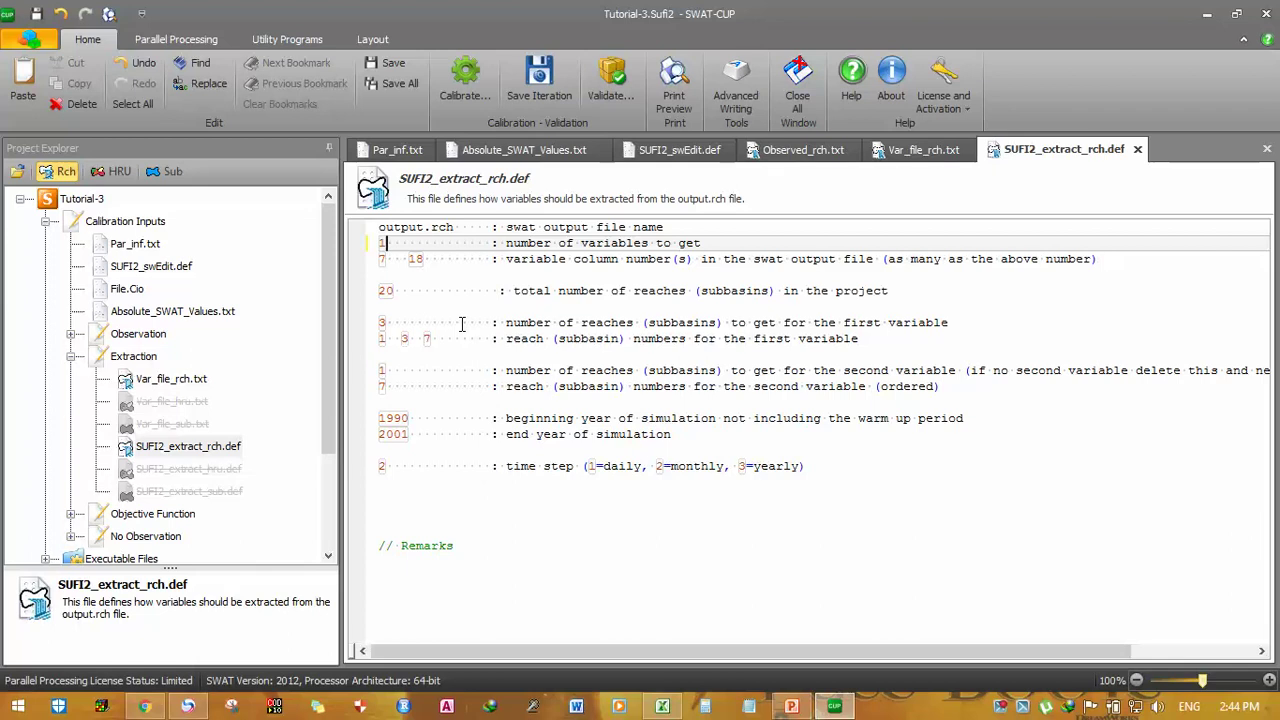
left_click(420, 259)
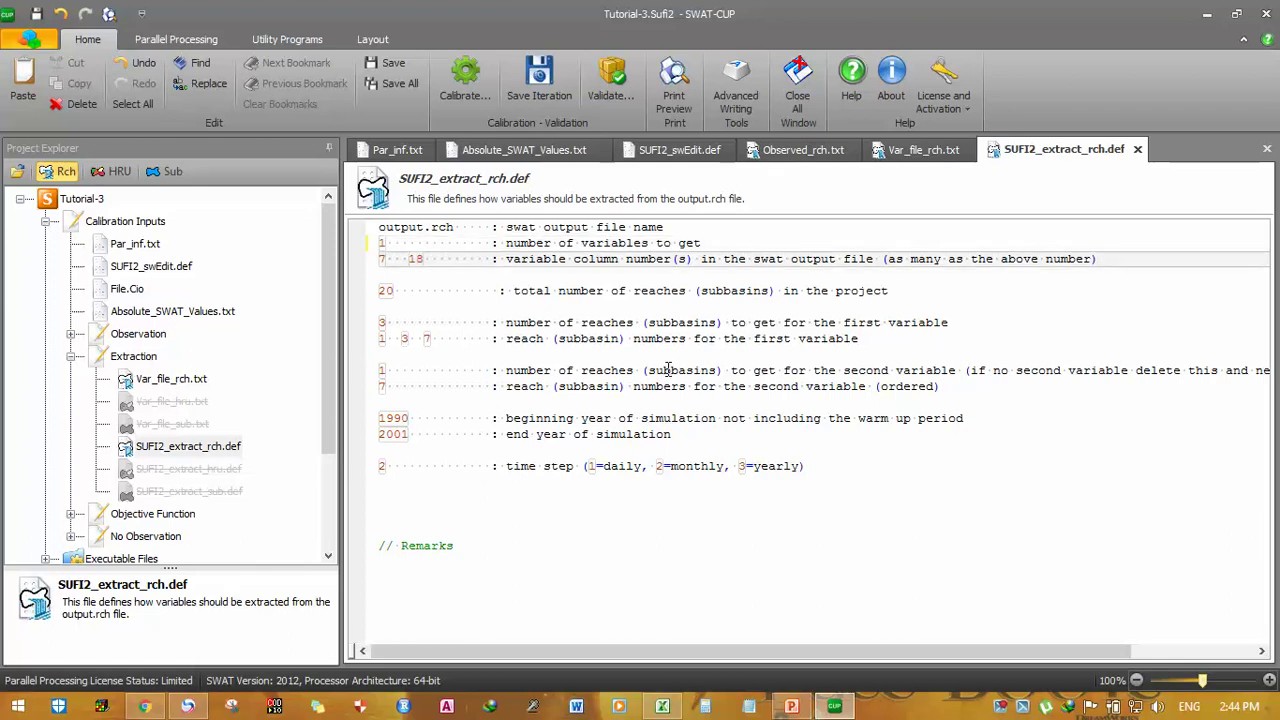
key("BackSpace")
key("BackSpace")
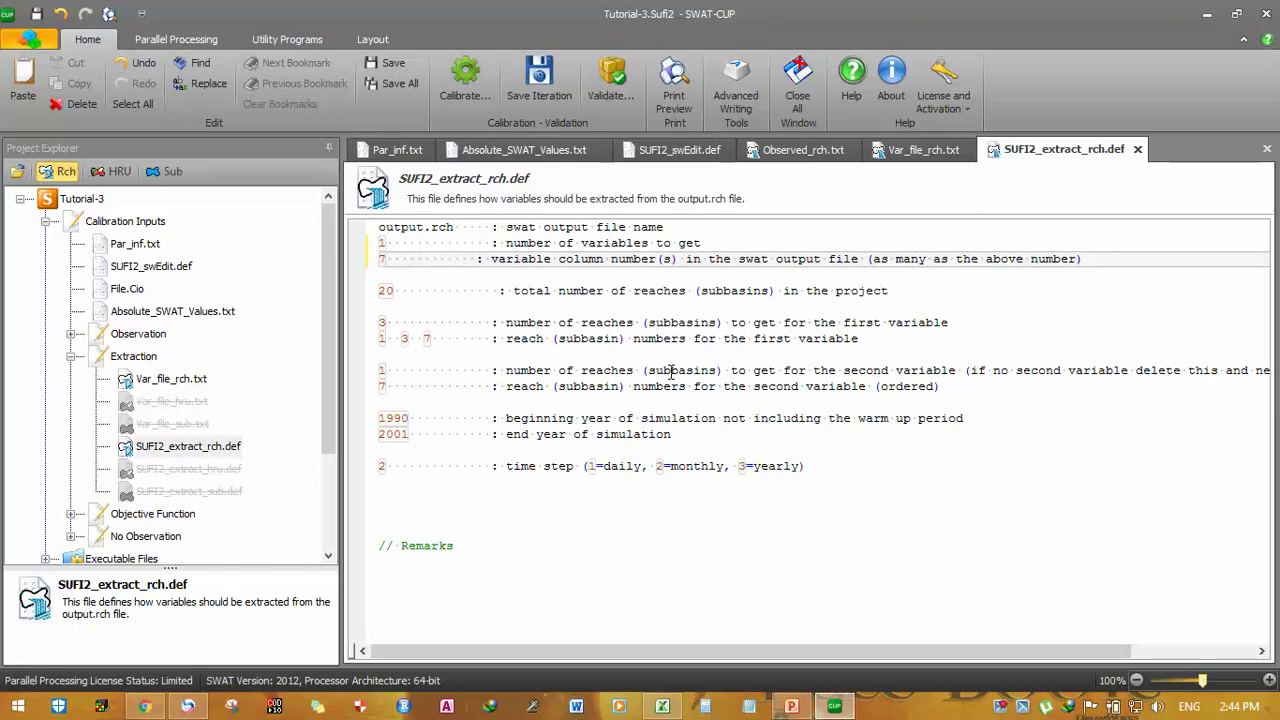
- Set the total number of reaches in the project to 27 and the number of reaches for the first variable to 1
left_click(393, 289)
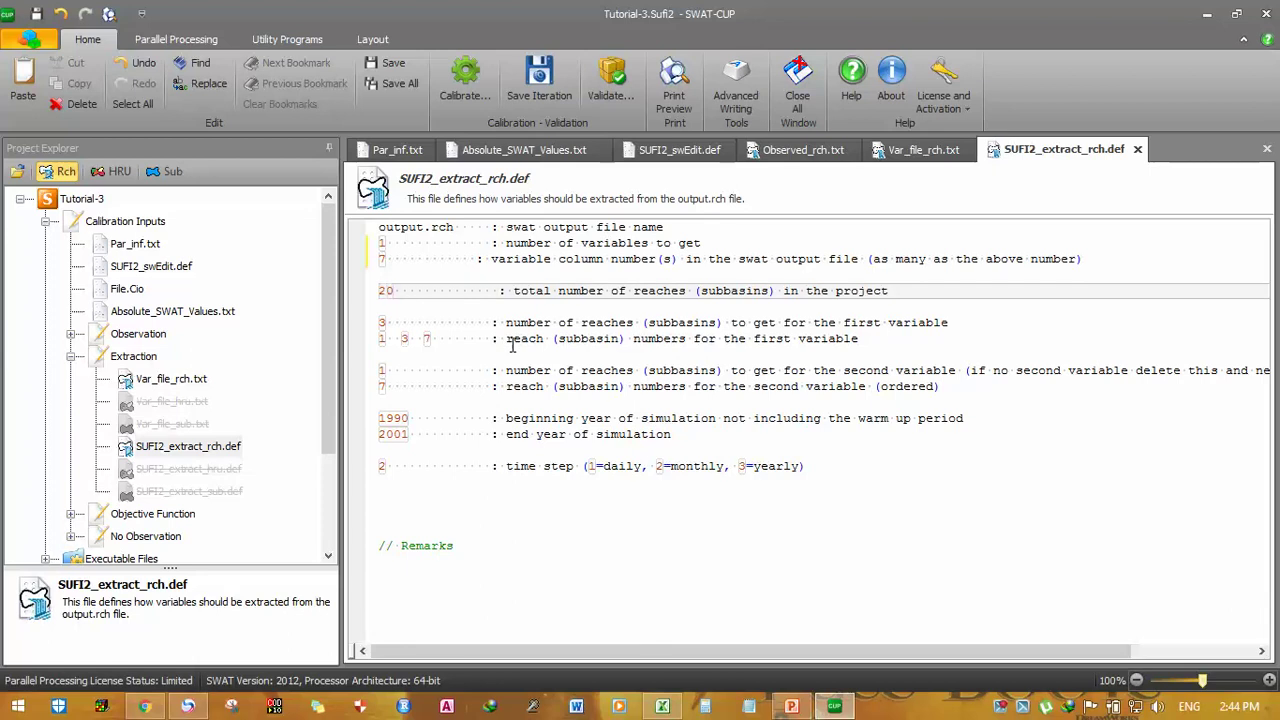
type("7")
left_click(387, 323)
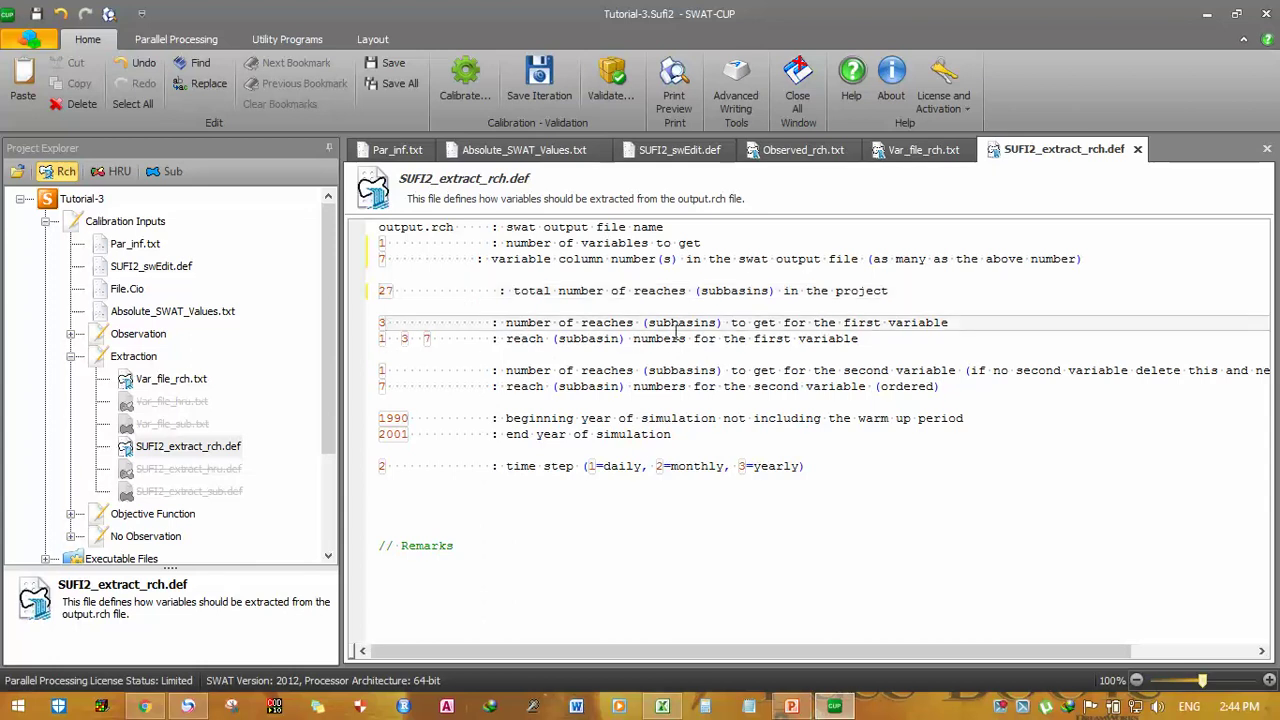
key("BackSpace")
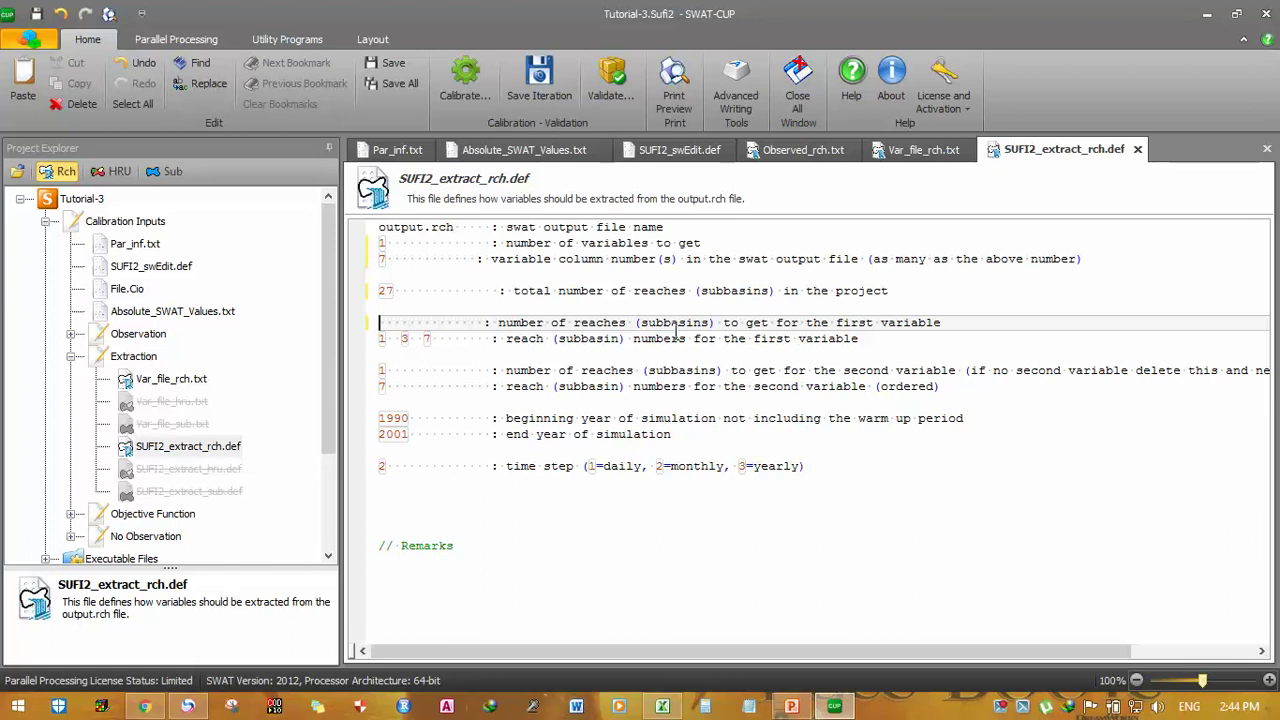
type("1")
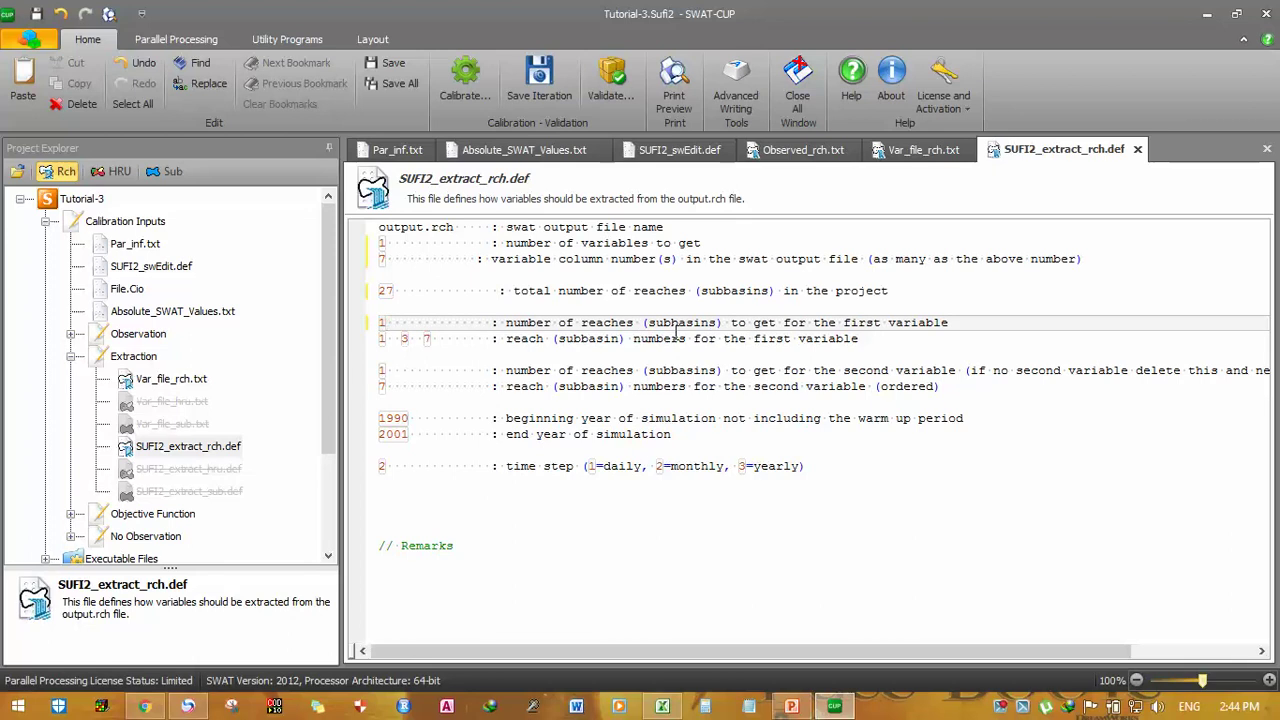
- Replace the reach numbers for the first variable with the single reach 27
key("Down")
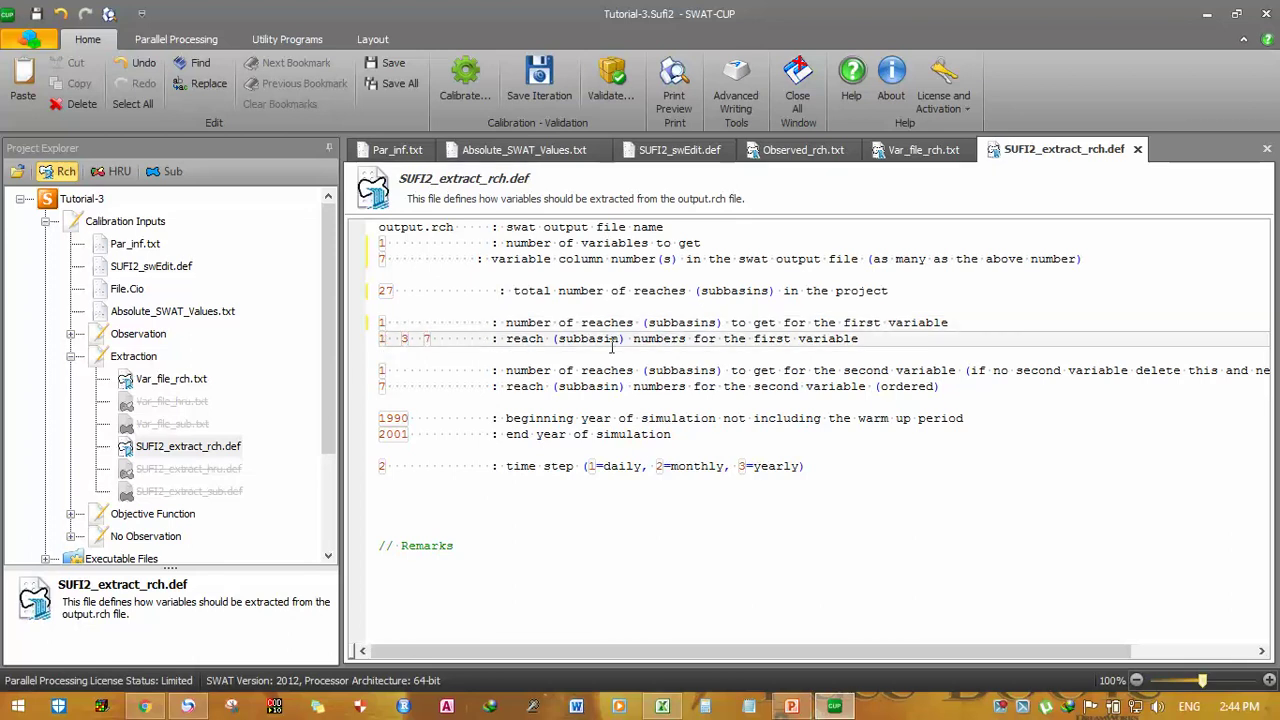
key("BackSpace")
type("27")
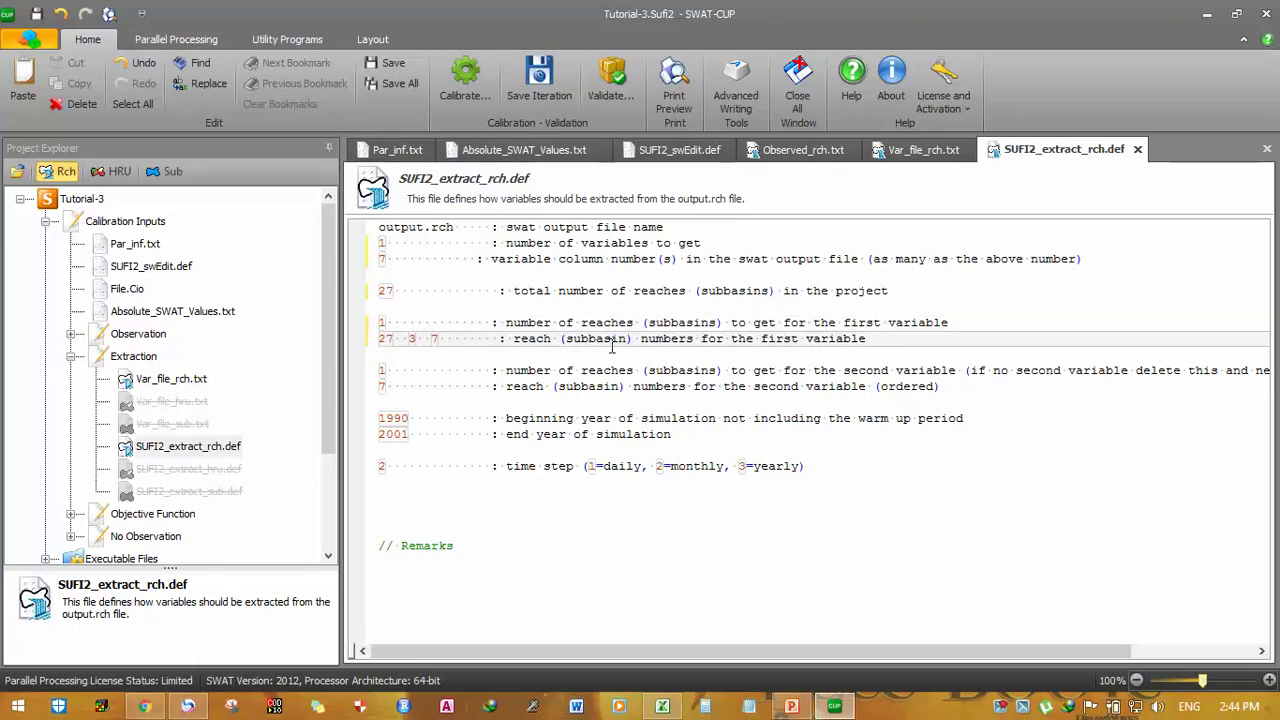
key("Right")
key("Delete")
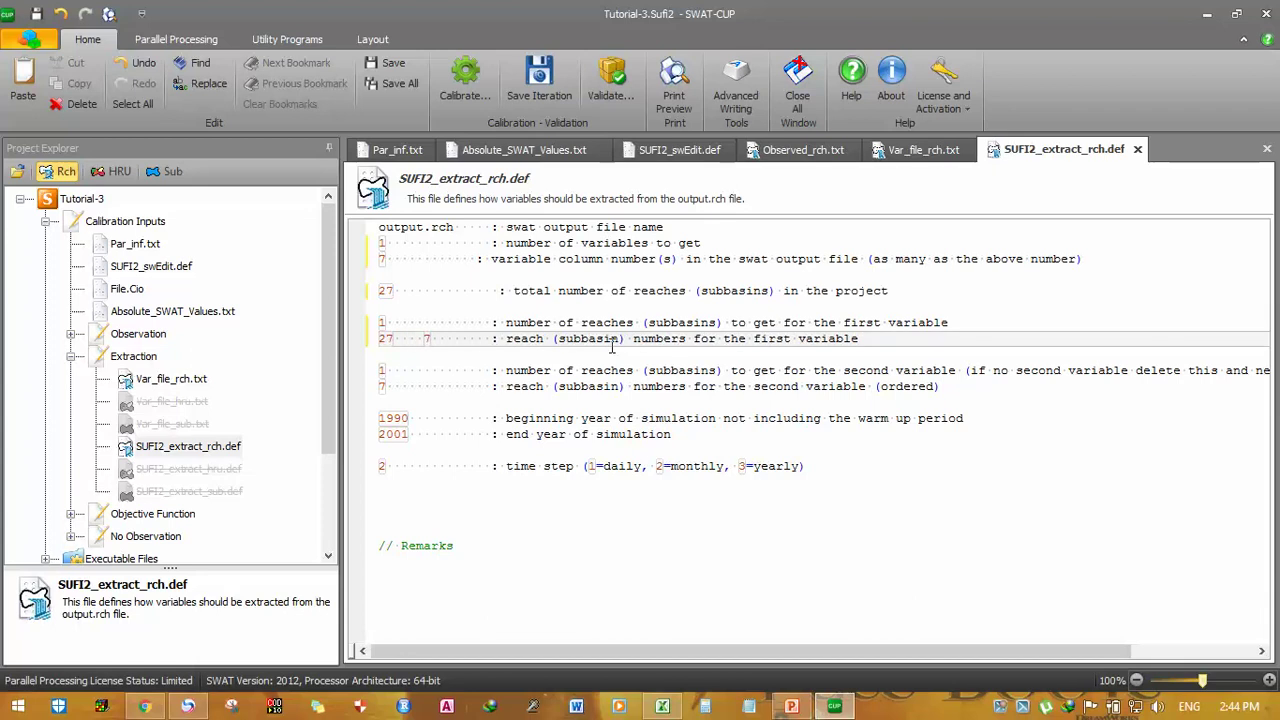
key("Delete")
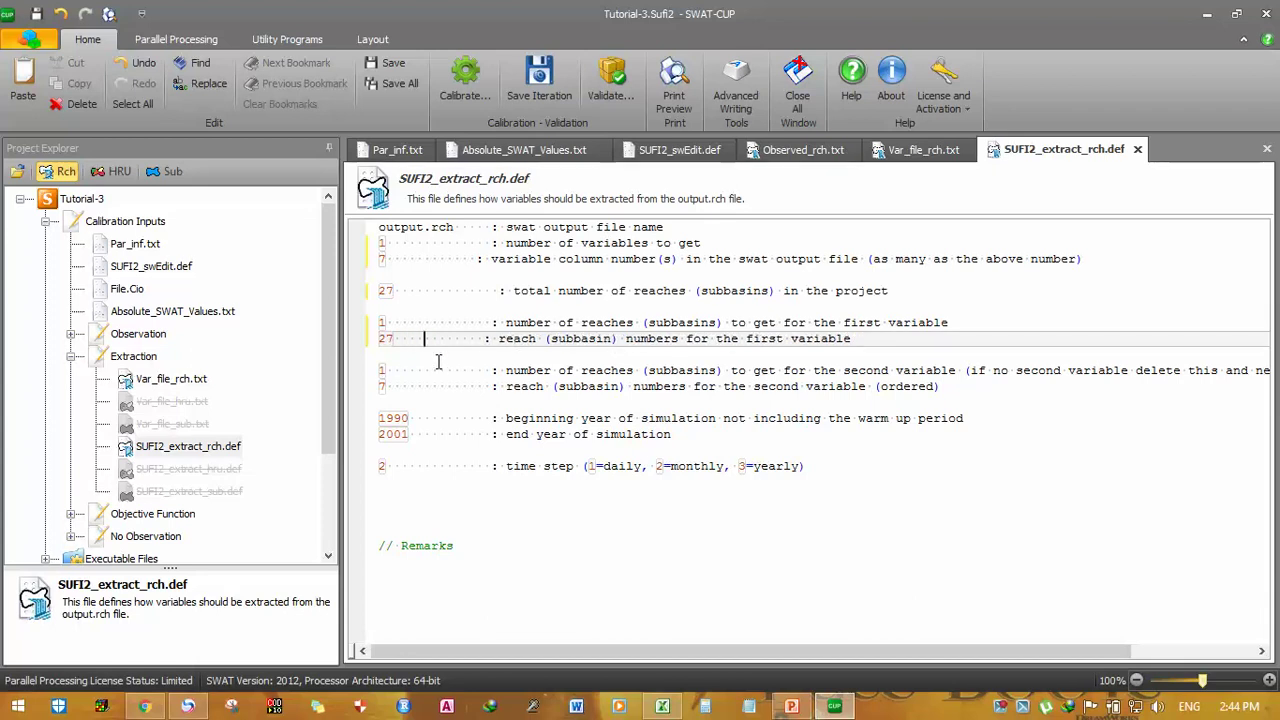
- Delete the two lines defining the number of reaches and reach numbers for the second variable
left_click(368, 374)
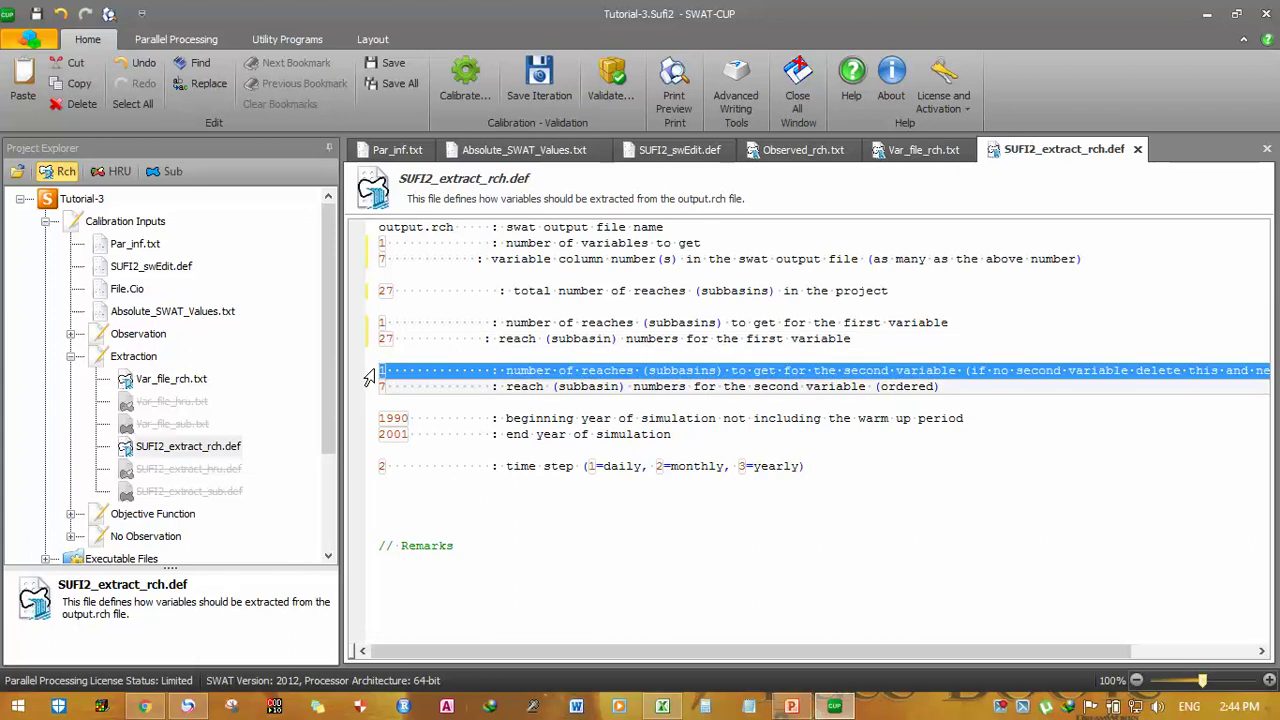
left_click_drag(368, 376, 372, 380)
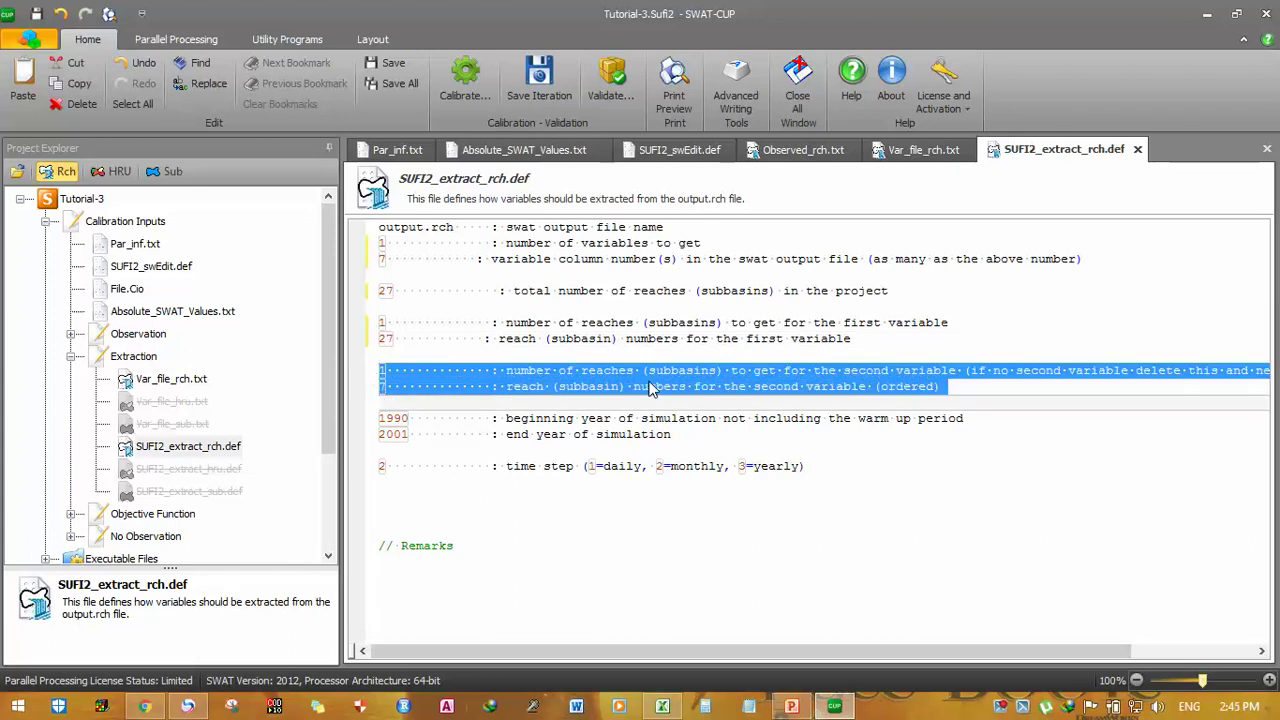
key("Delete")
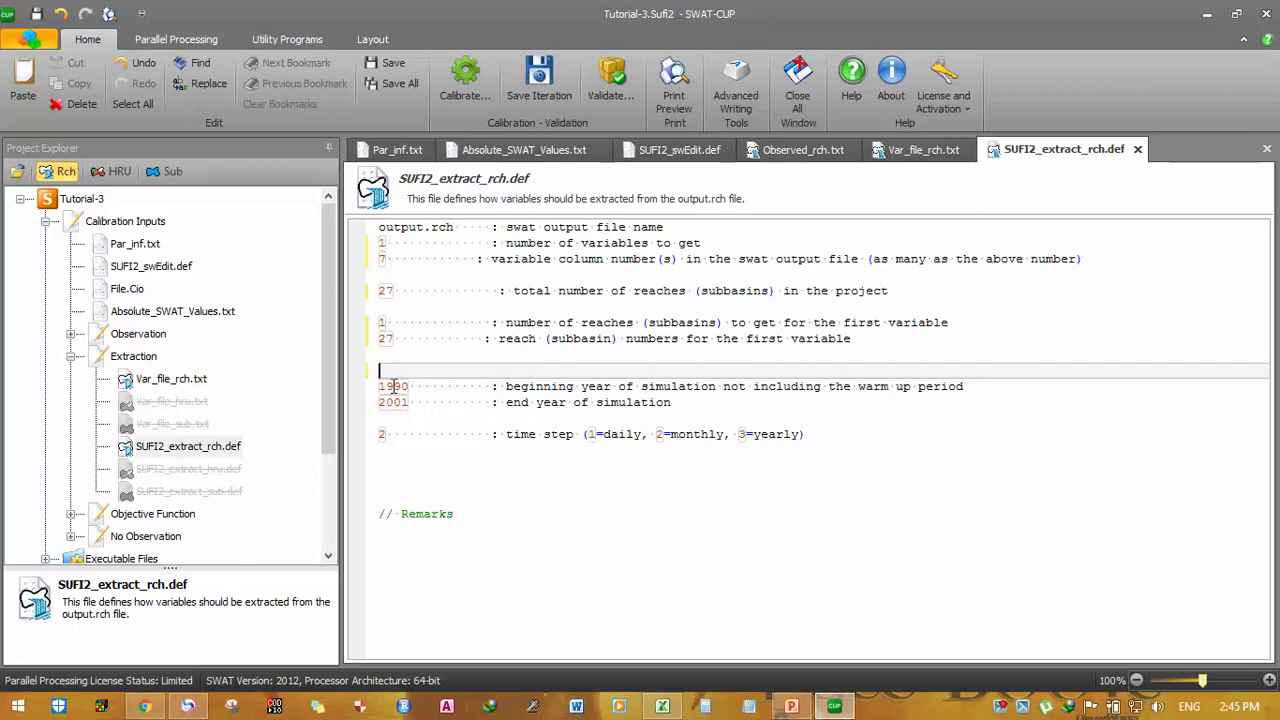
- Set the beginning year of simulation to 1988 and the end year to 2005 in SUFI2_extract_rch.def
left_click(394, 388)
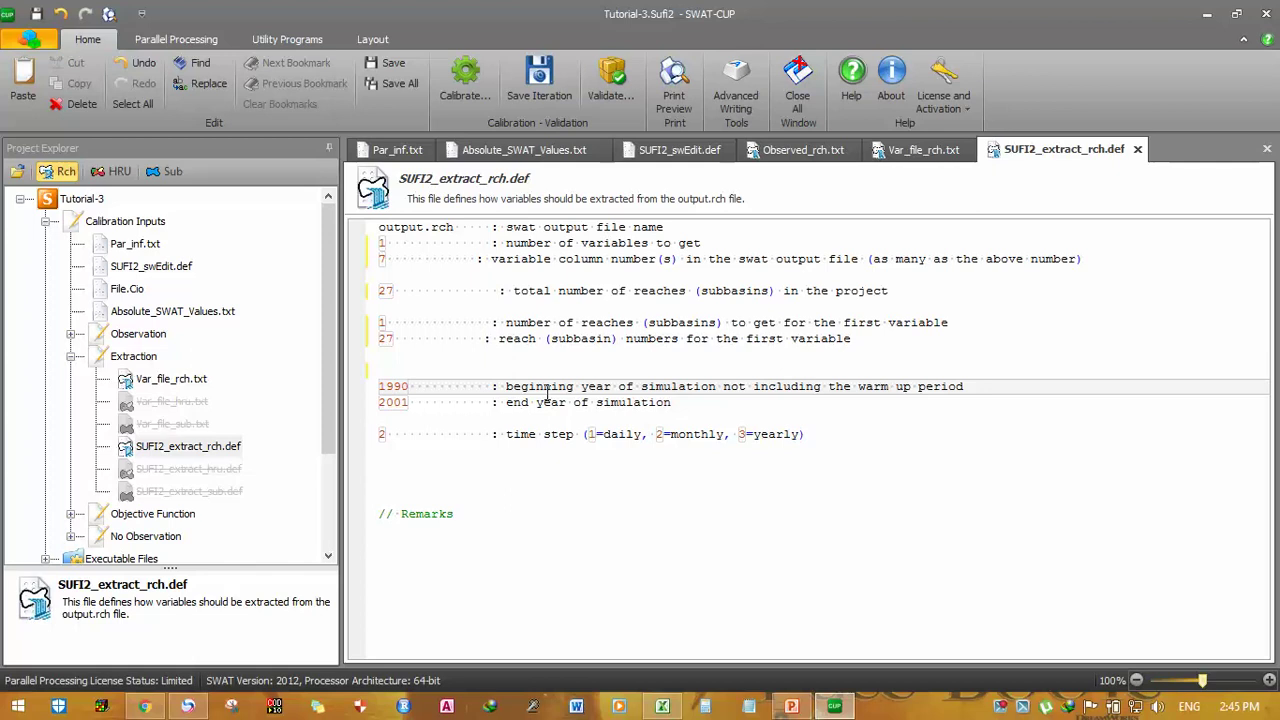
key("Delete")
key("Delete")
type("88")
left_click(403, 403)
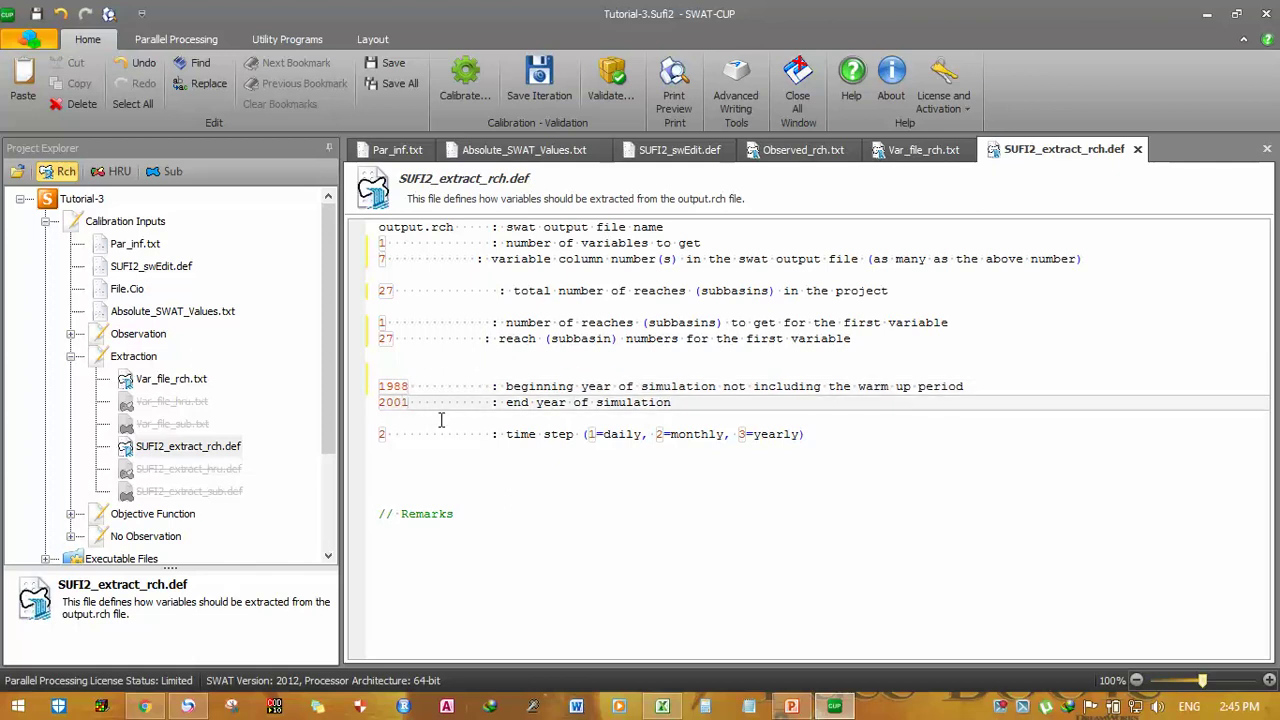
key("Delete")
type("5")
left_click(614, 386)
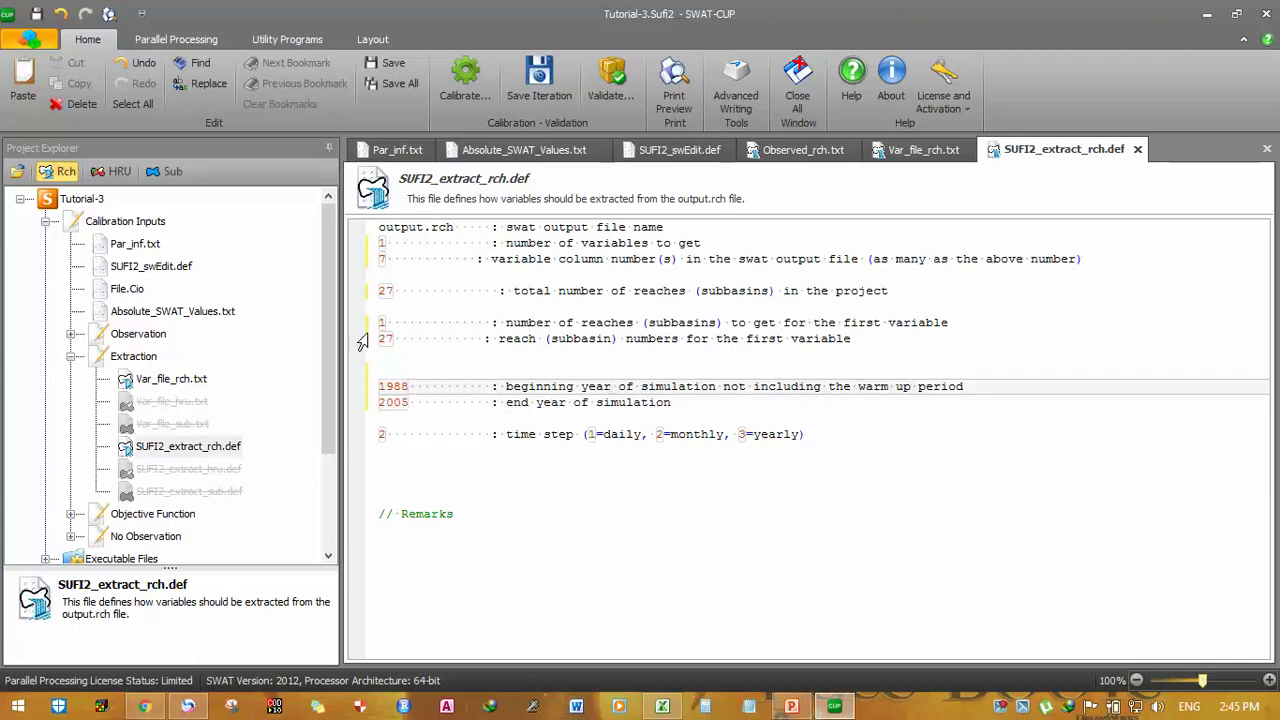
- Open File.Cio and examine the beginning year of simulation and the number of skipped warm-up years (NYSKIP)
double_click(127, 289)
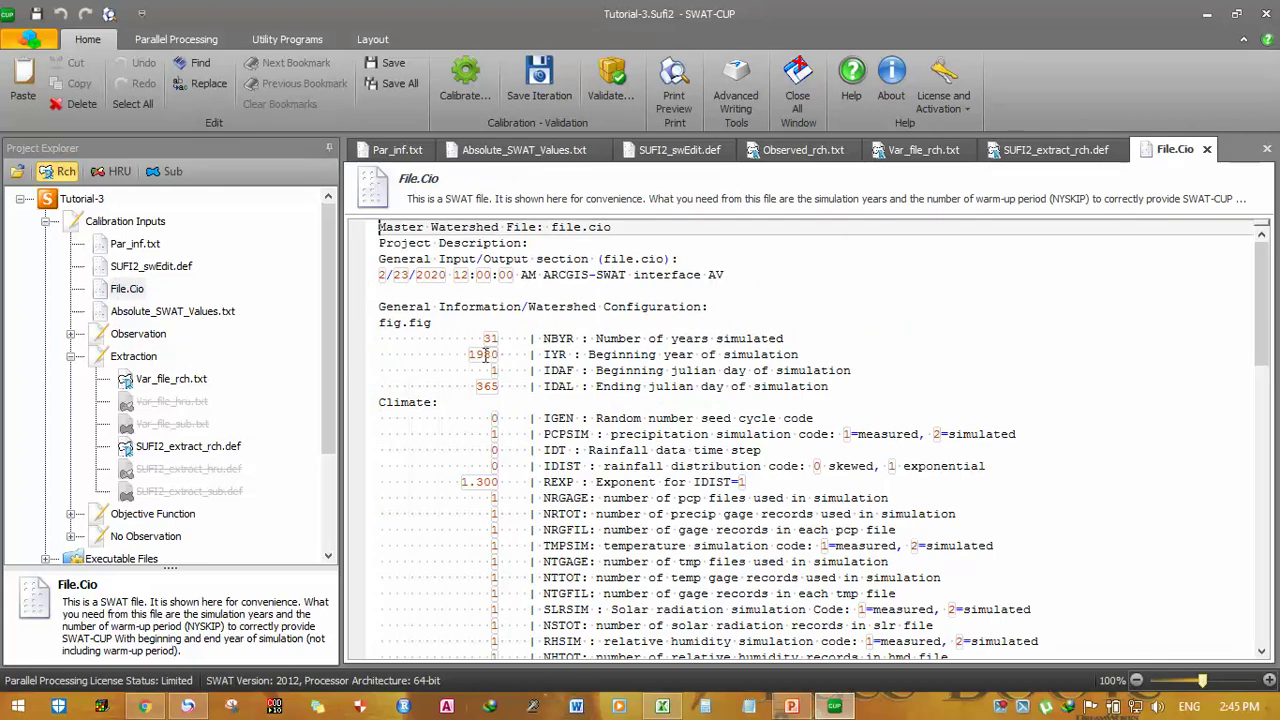
scroll(583, 464, "down", 8)
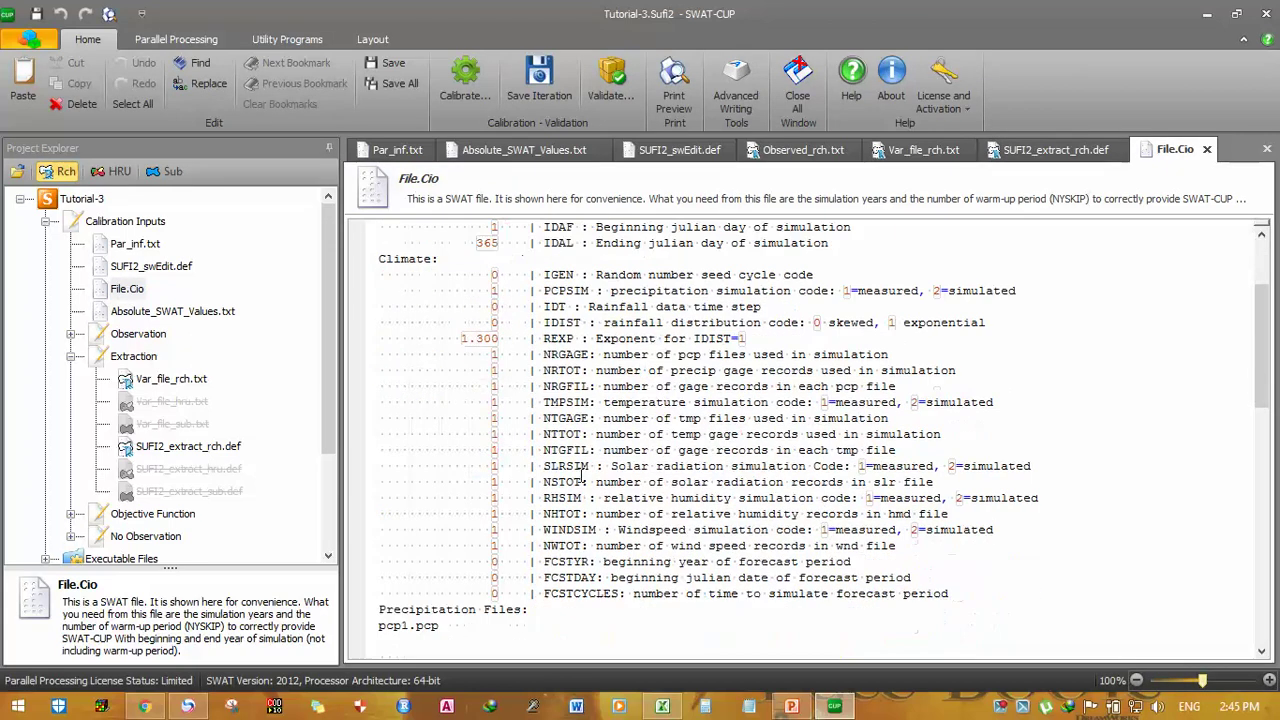
scroll(583, 464, "down", 9)
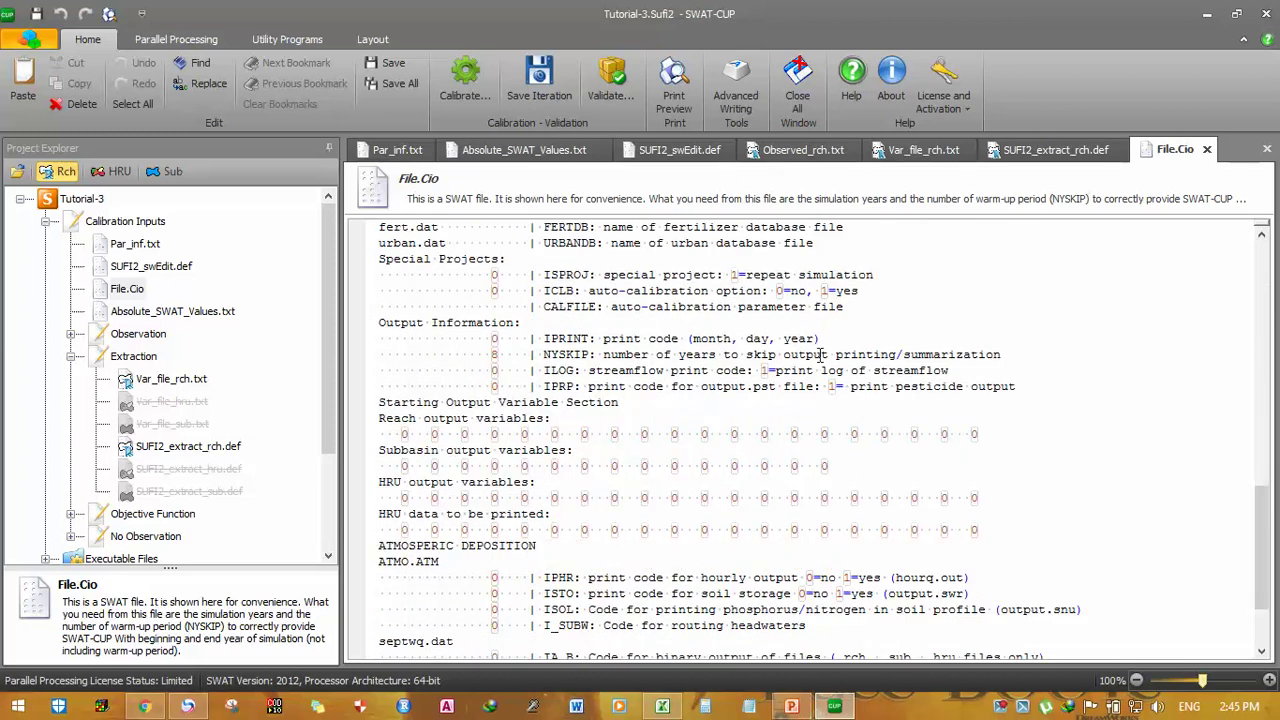
left_click(497, 354)
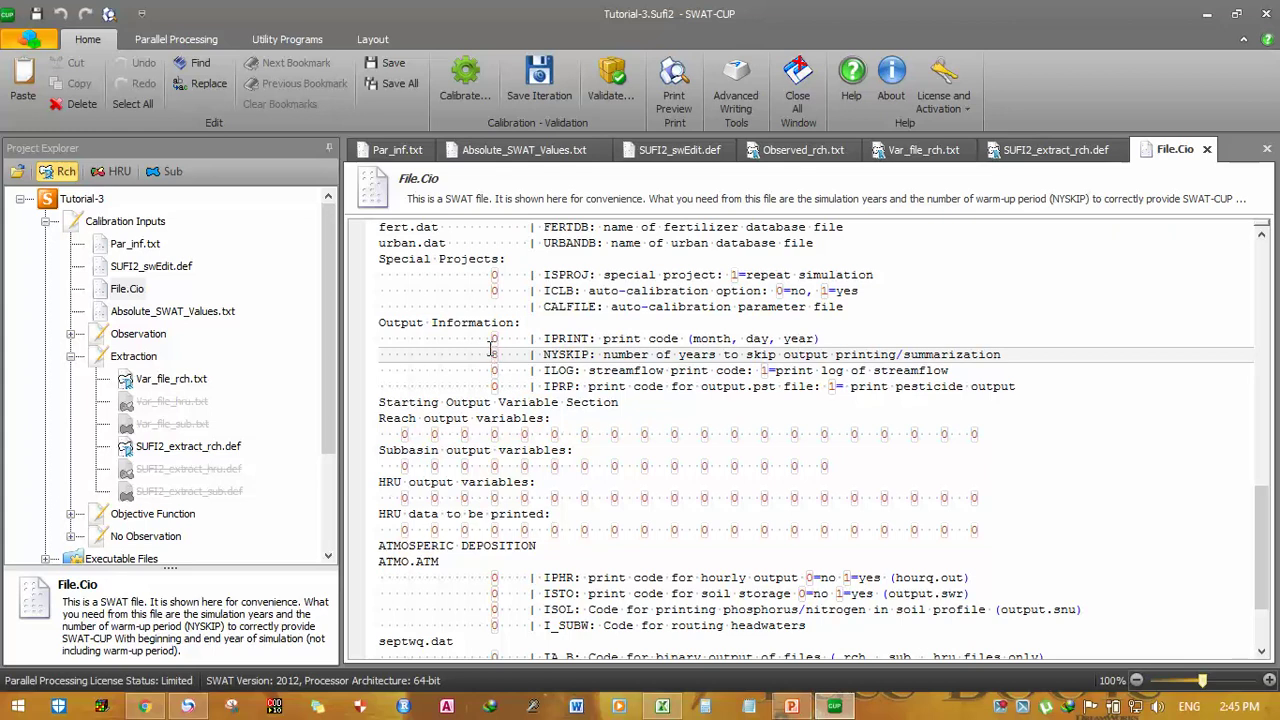
- Return to SUFI2_extract_rch.def and check the beginning year, end year and time step
left_click(182, 452)
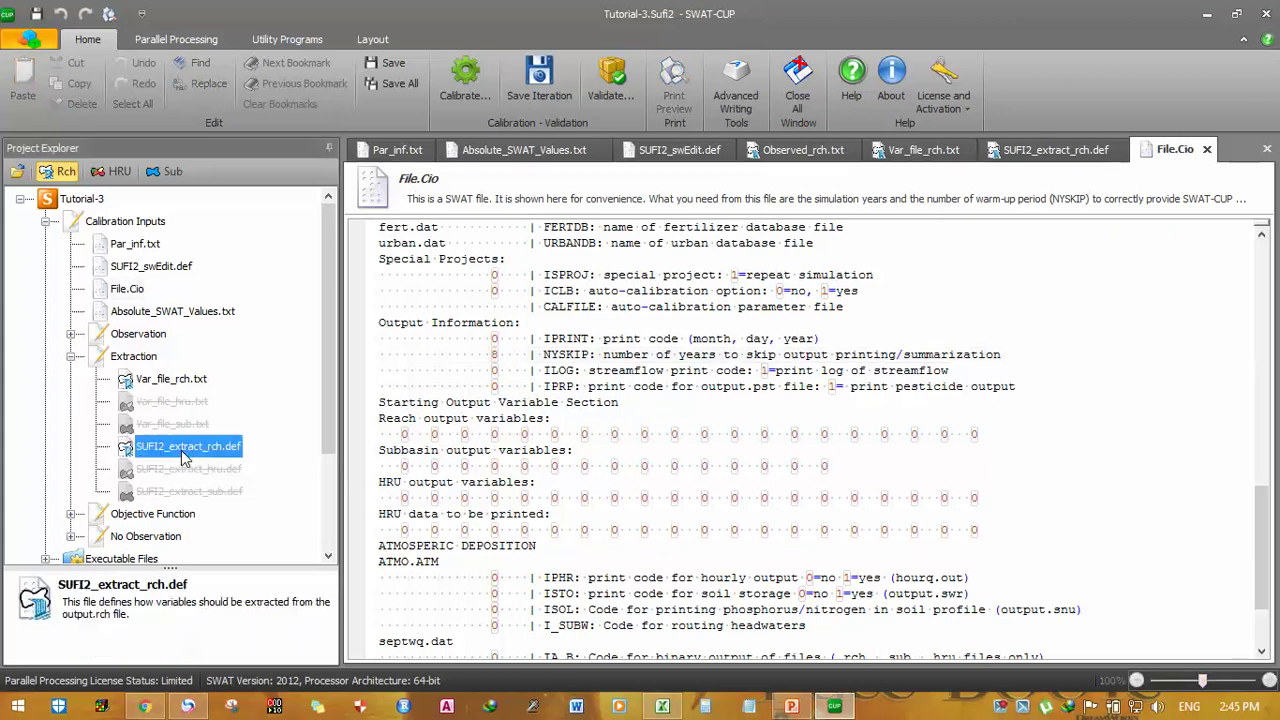
double_click(182, 452)
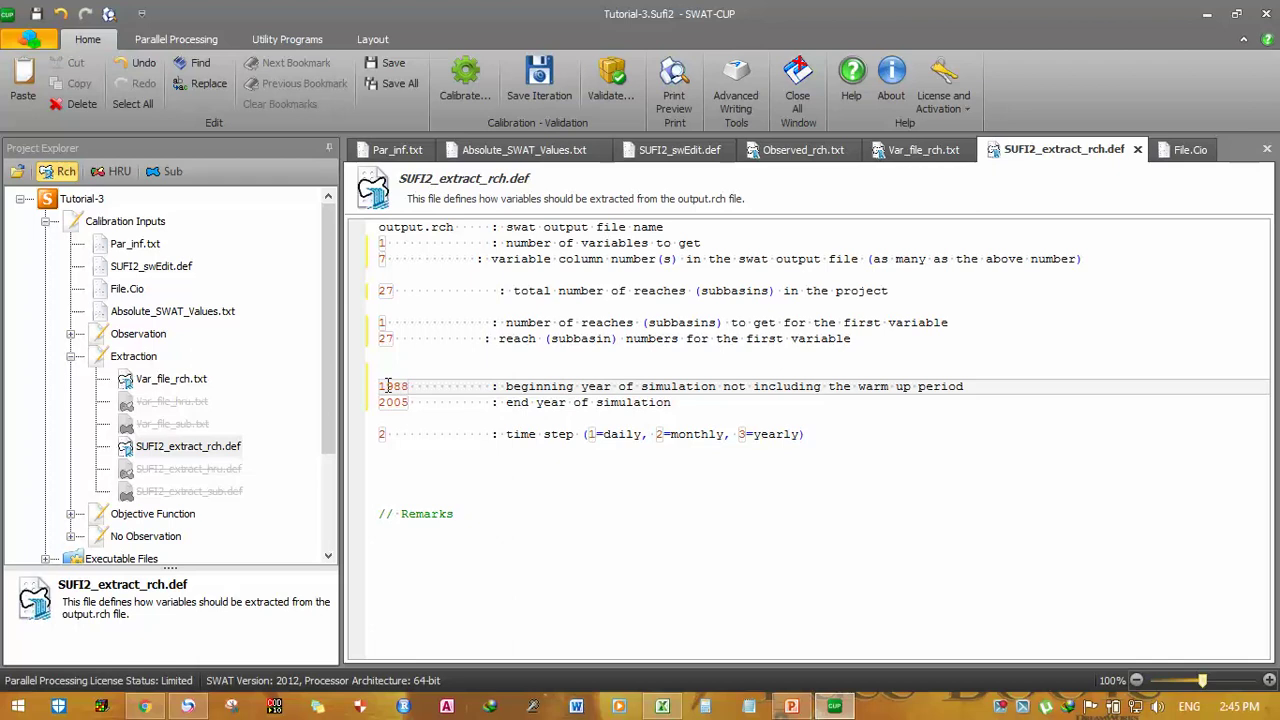
left_click(410, 404)
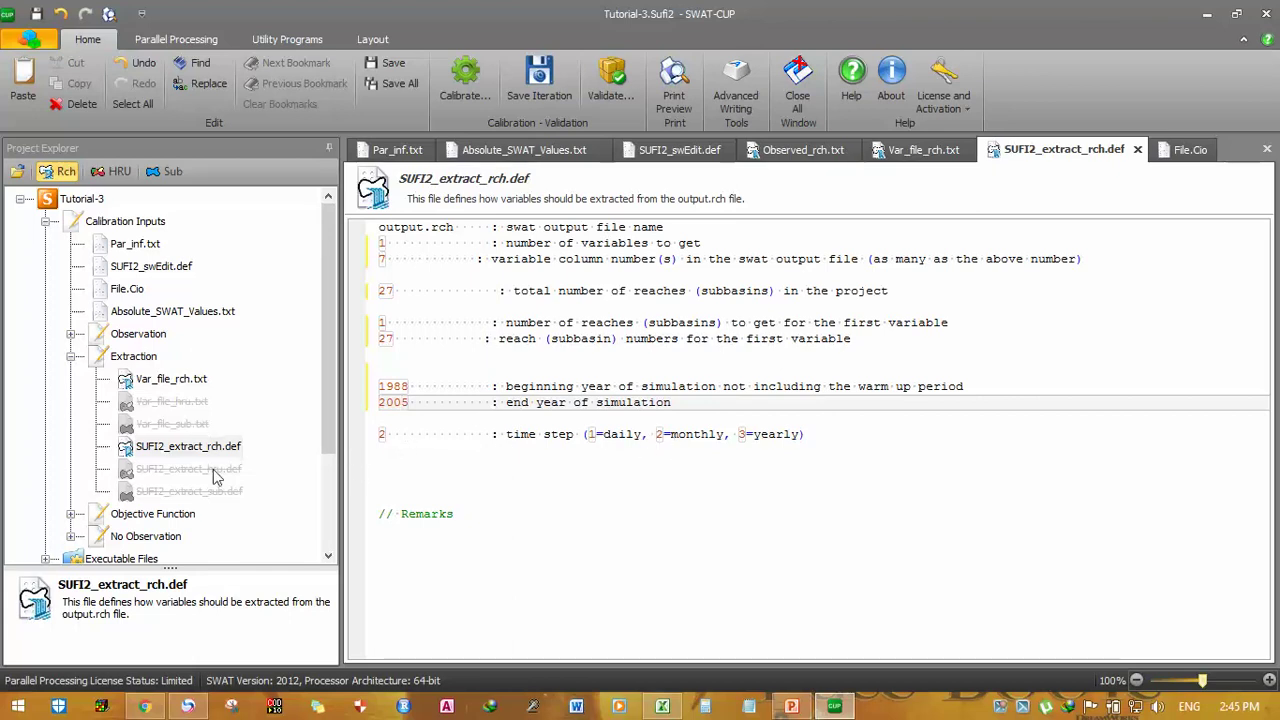
left_click(381, 435)
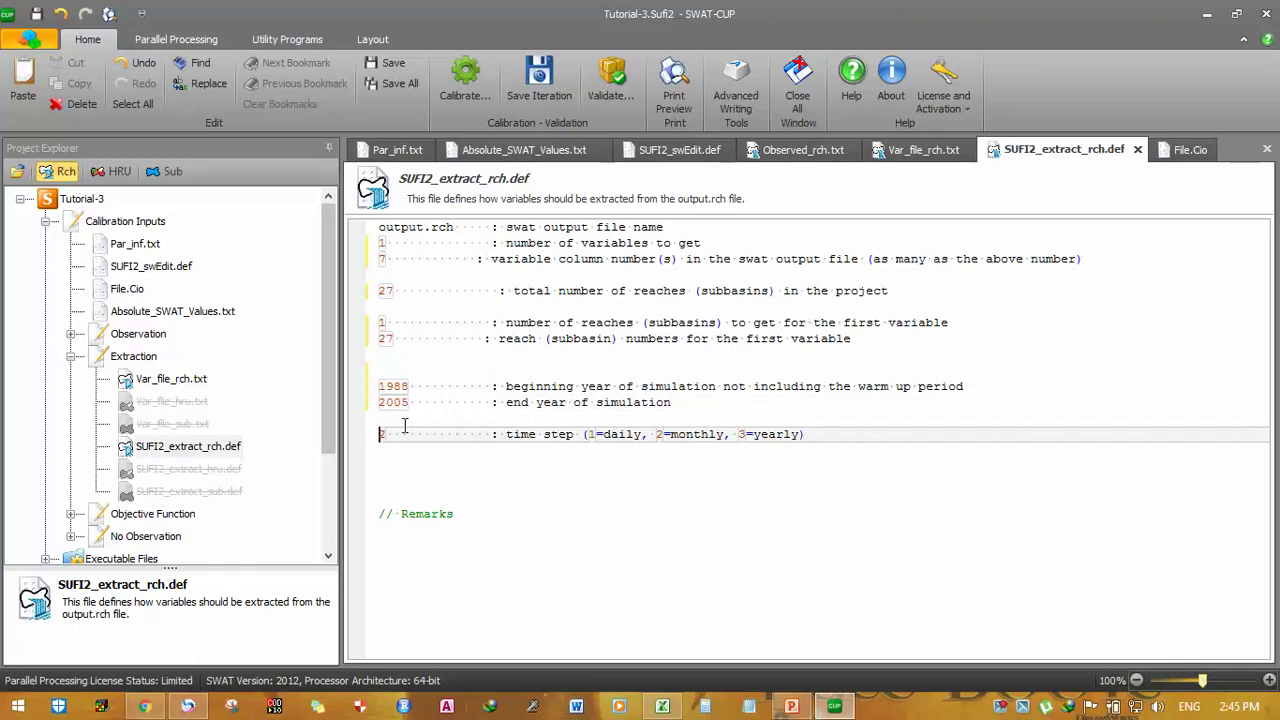
- Collapse the Extraction group and view the Step-6 Edit Objective function slide in PowerPoint before returning to SWAT-CUP
left_click(70, 356)
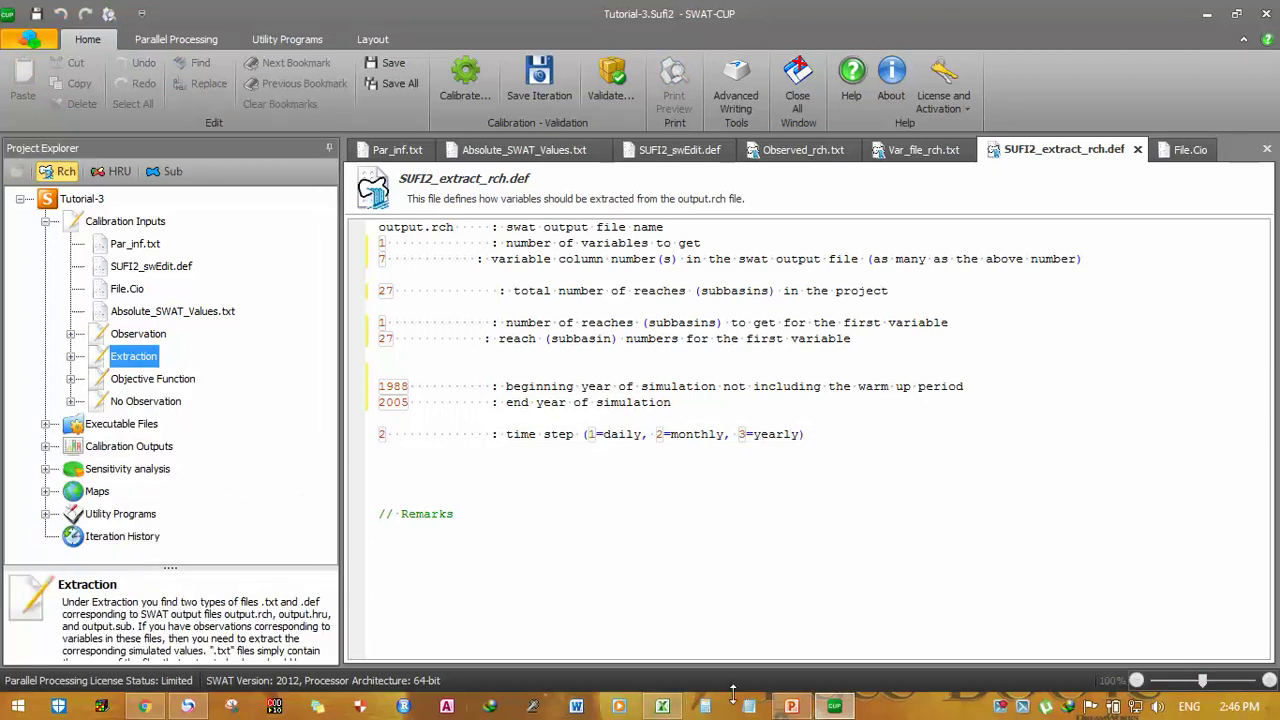
left_click(791, 706)
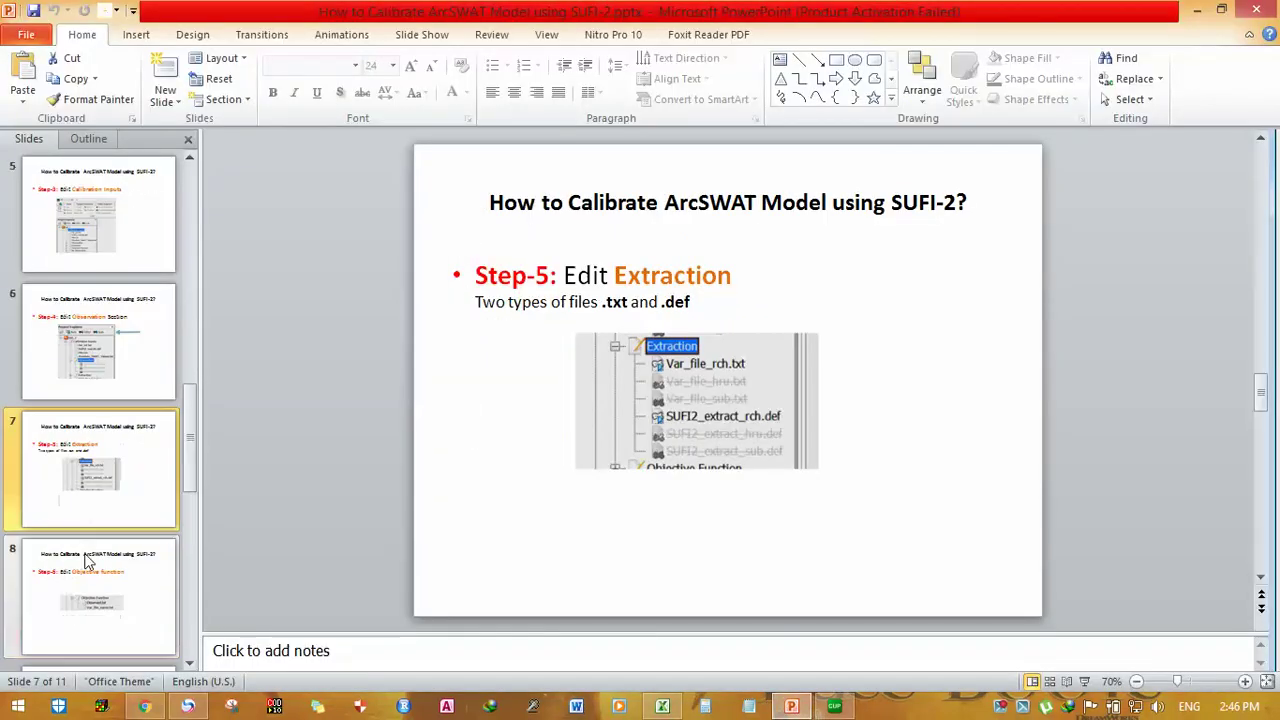
left_click(89, 564)
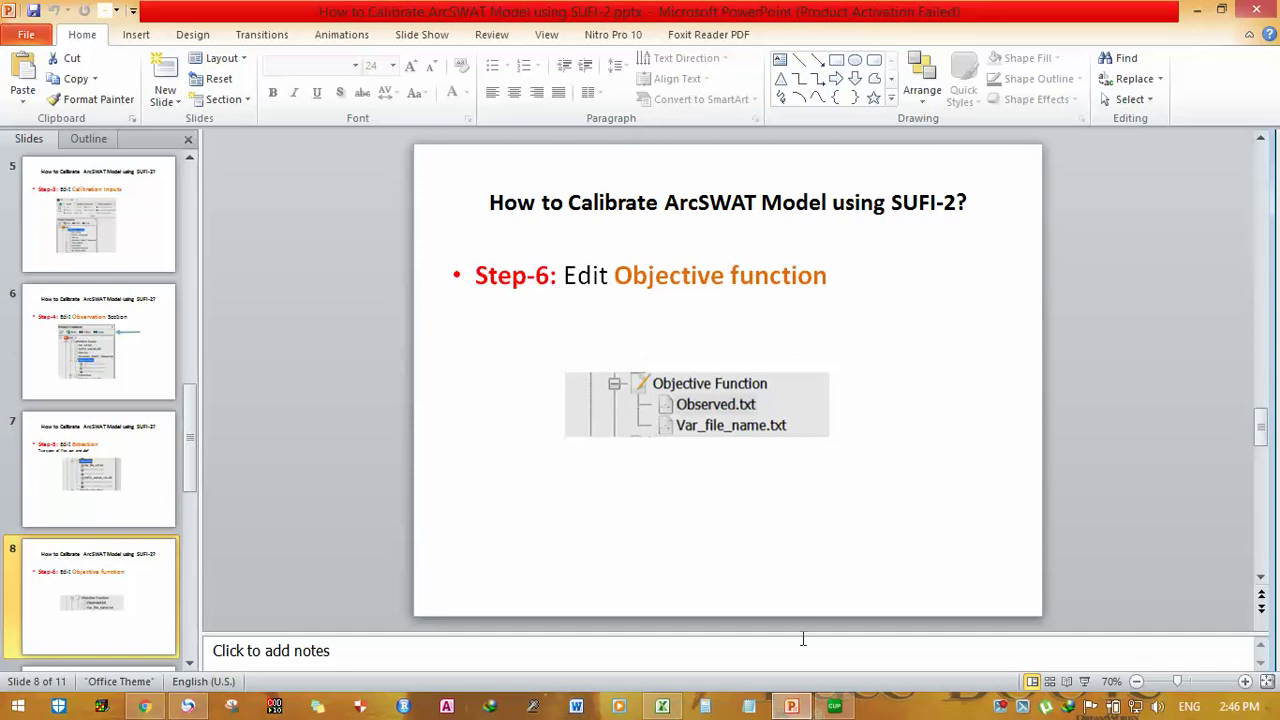
left_click(793, 704)
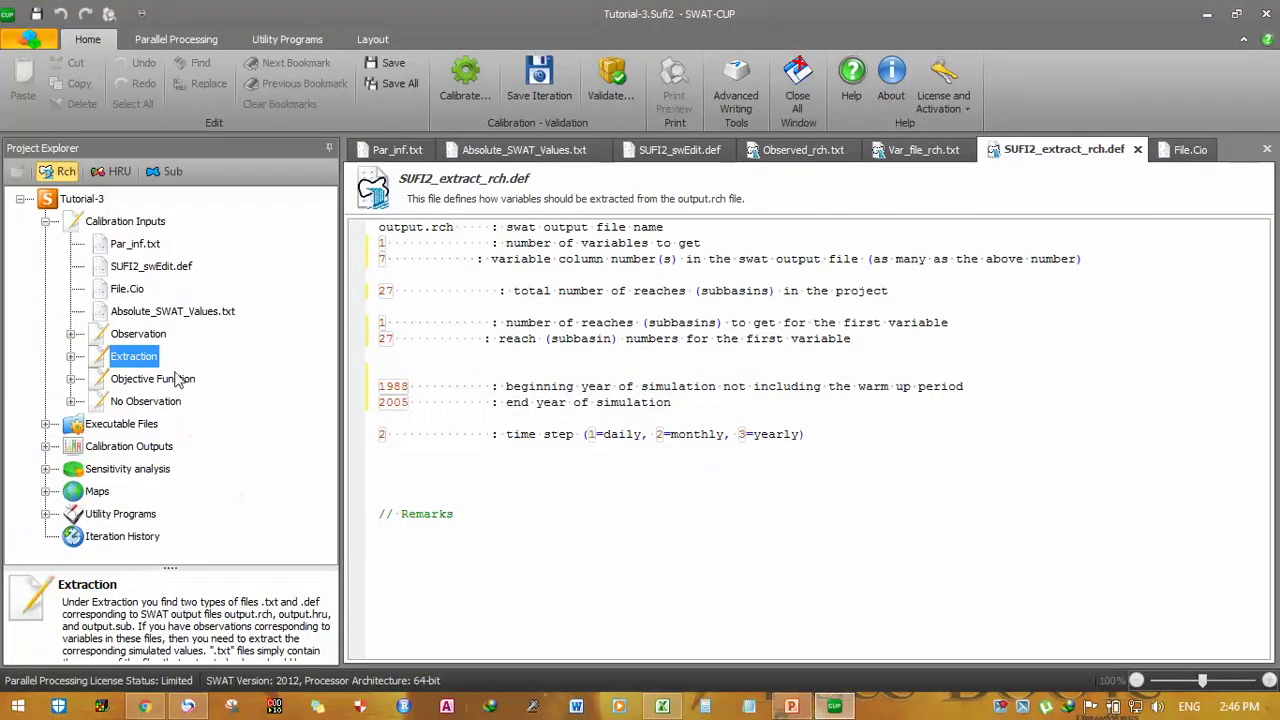
- Open the Objective Function file Observed.txt and set the number of observed variables to 1 and the objective function type to 3
left_click(70, 379)
double_click(166, 402)
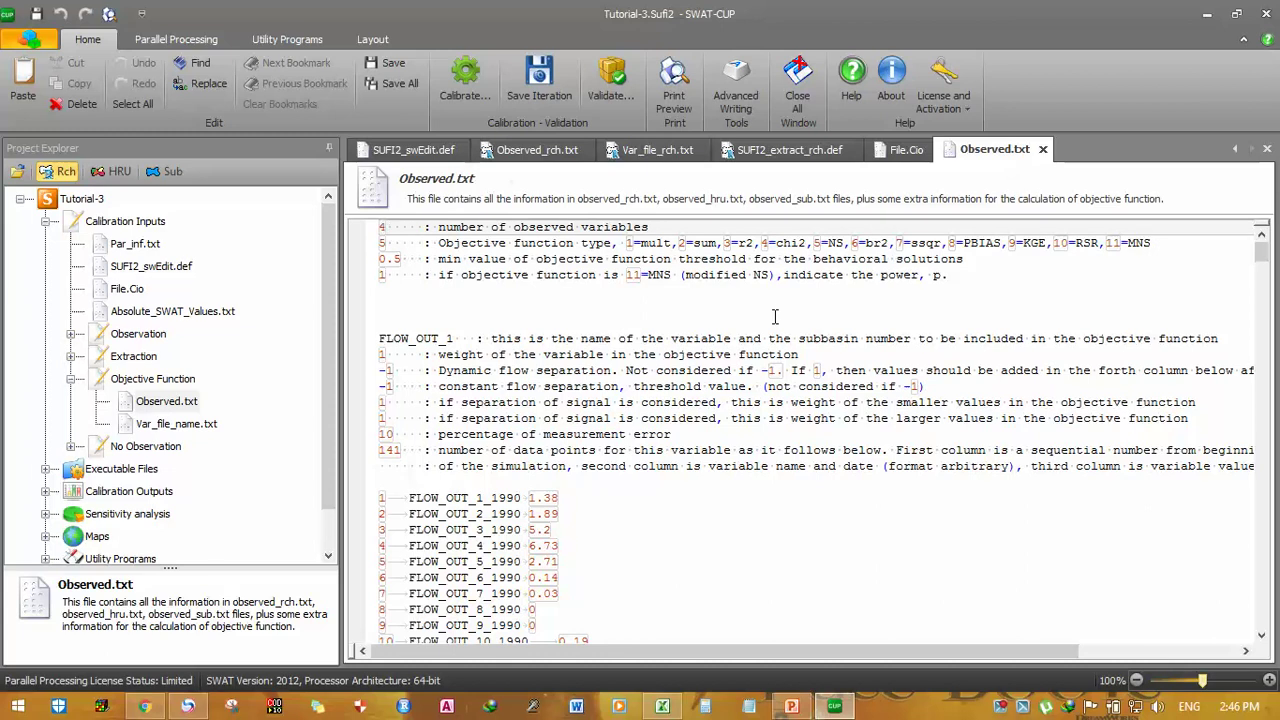
key("BackSpace")
type("1")
left_click(388, 243)
key("BackSpace")
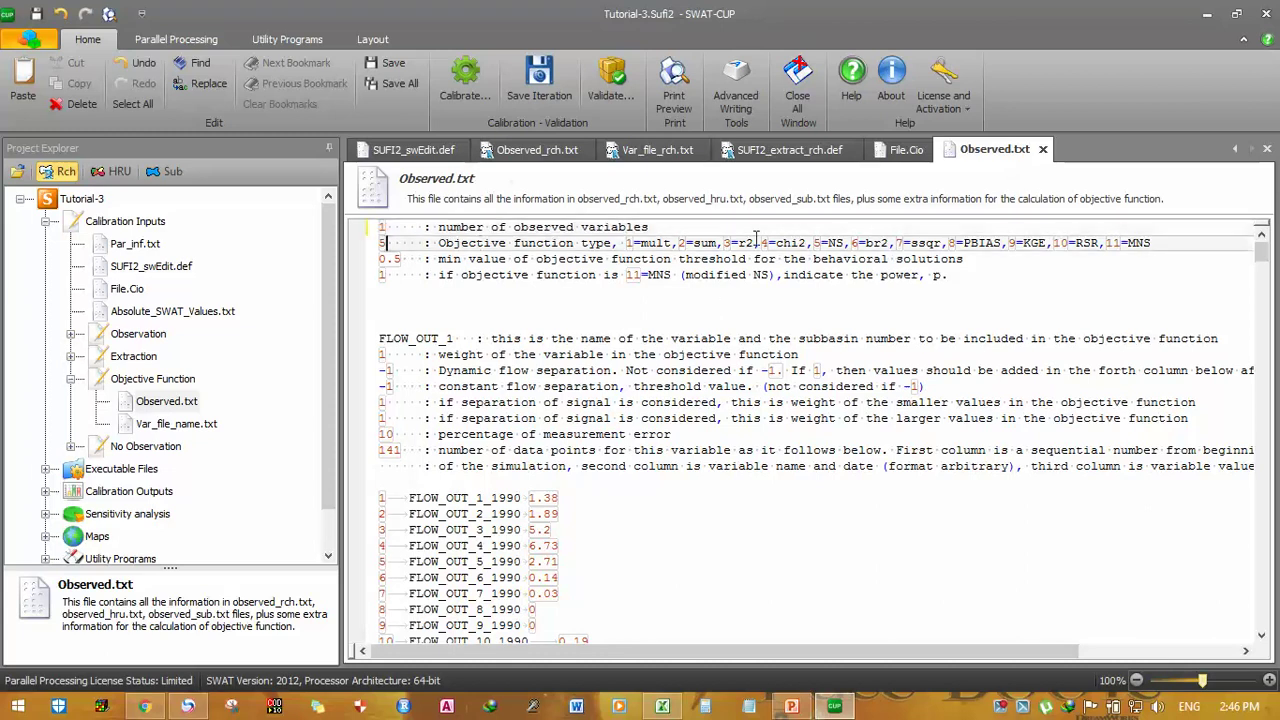
type("3")
- Rename the first variable in Observed.txt to FLOW_OUT_27
left_click(453, 340)
key("BackSpace")
type("27")
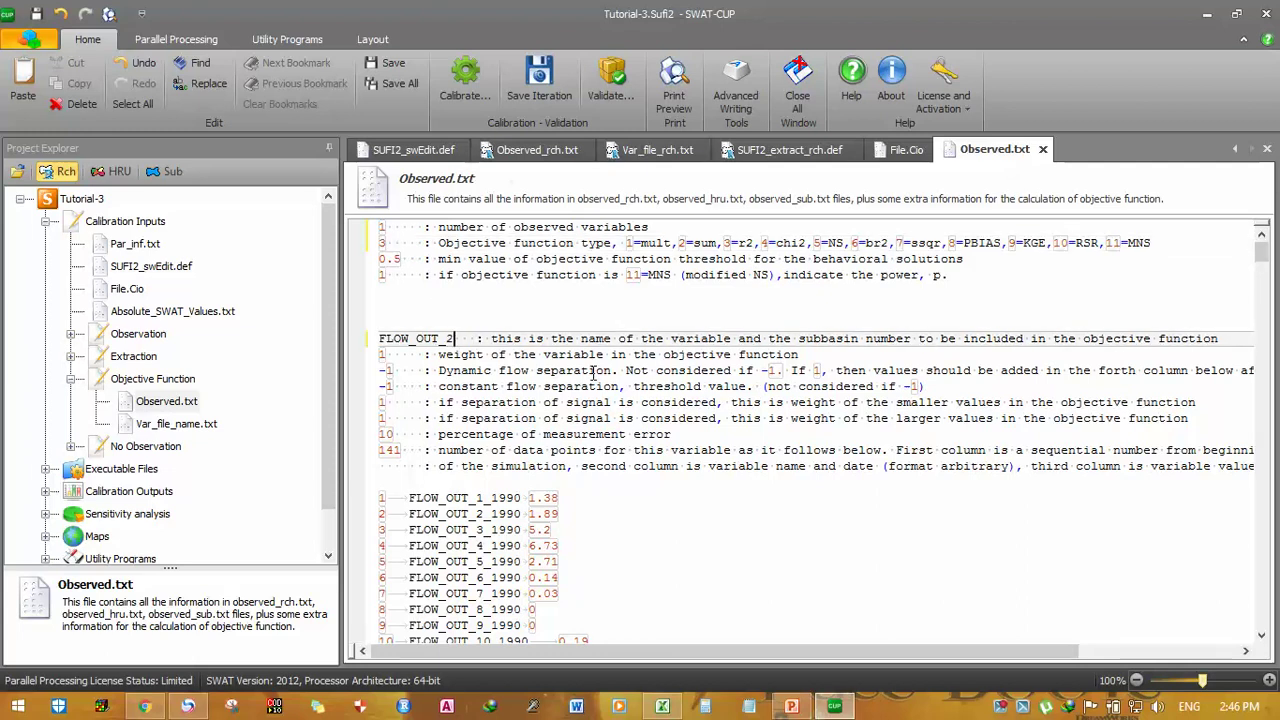
left_click(440, 371)
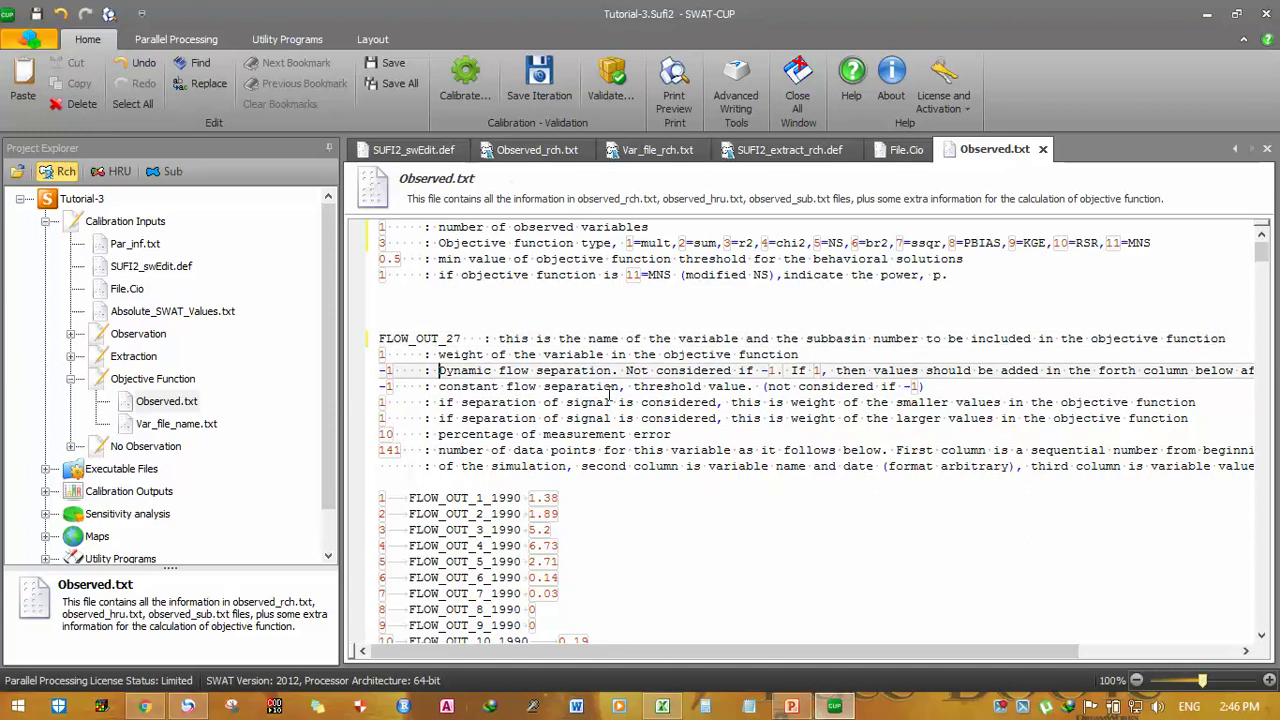
- Replace all data rows and remaining variable blocks in Observed.txt with the copied monthly flow data for 1988 to 2005, without a trailing blank line
left_click(370, 508)
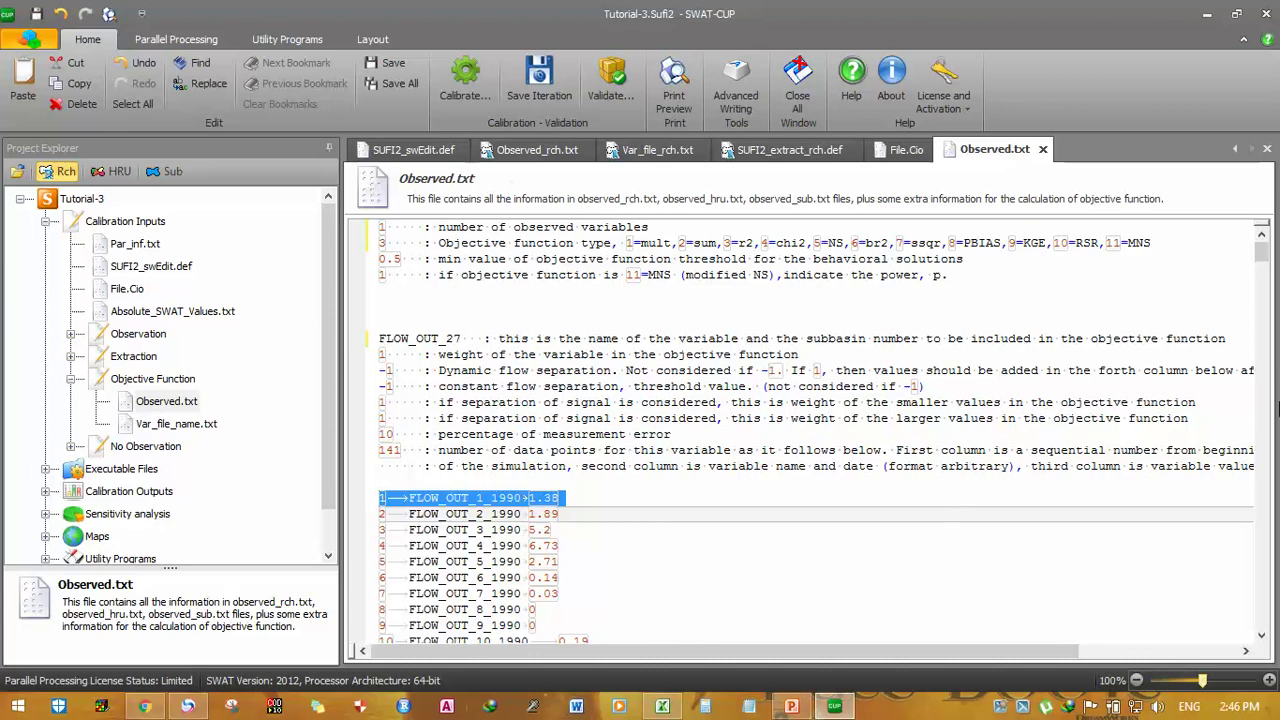
left_click_drag(1262, 245, 1265, 630)
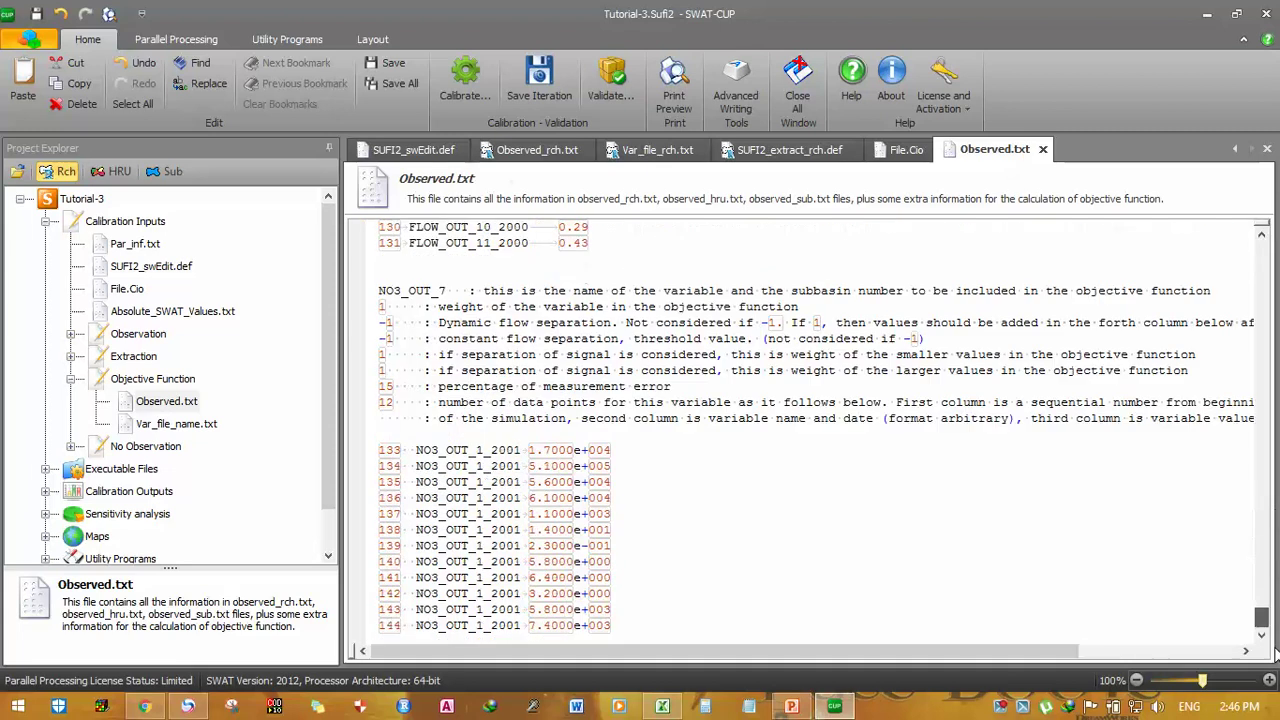
left_click(645, 624, "shift")
key("Delete")
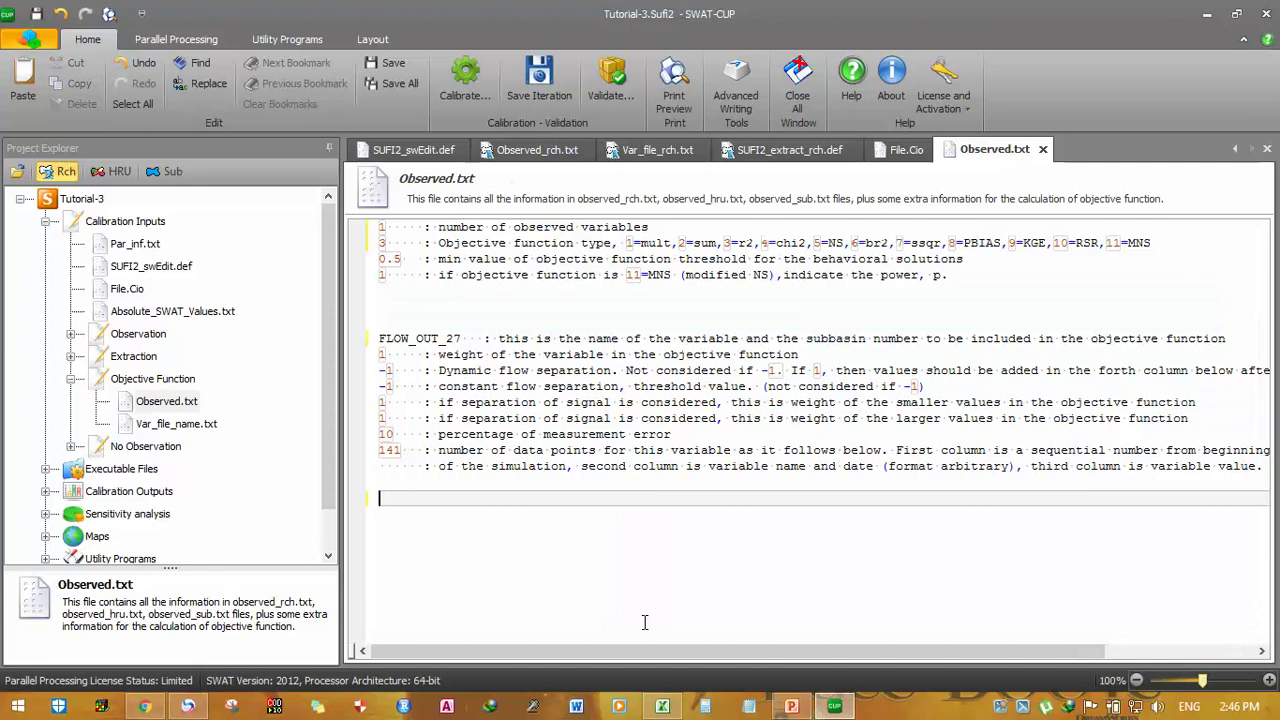
key("ctrl+v")
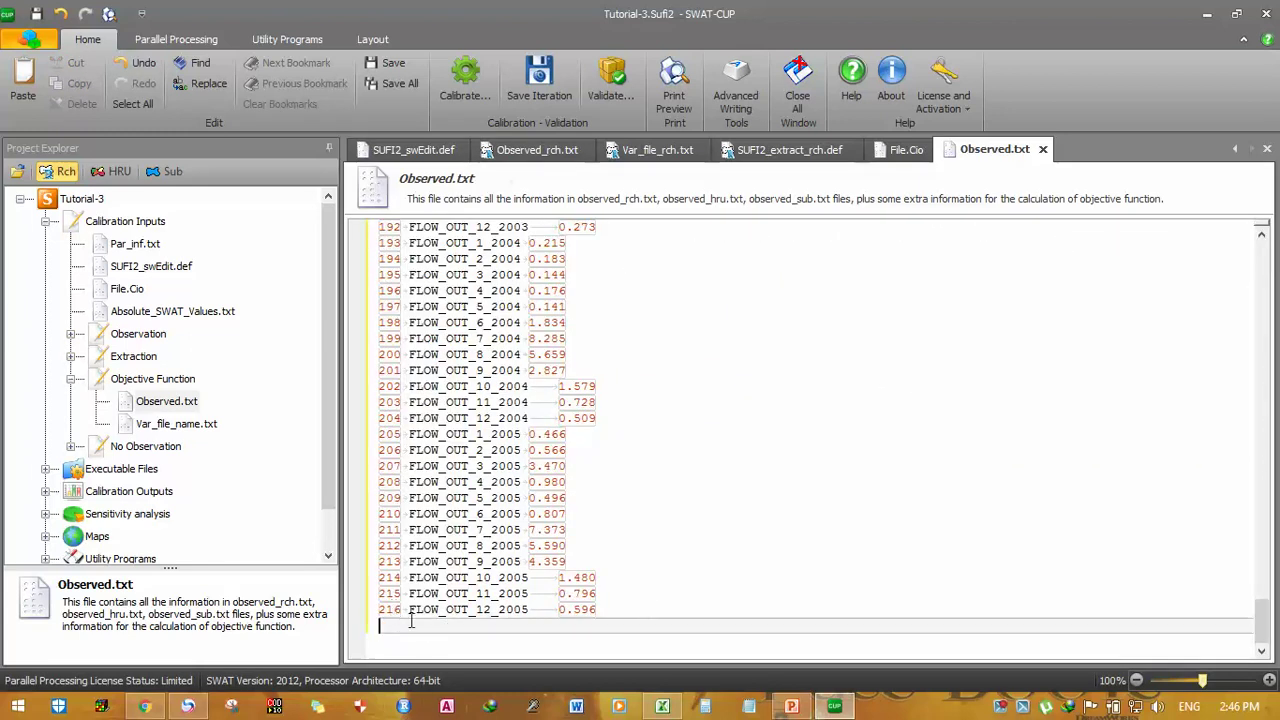
key("BackSpace")
scroll(456, 578, "up", 1)
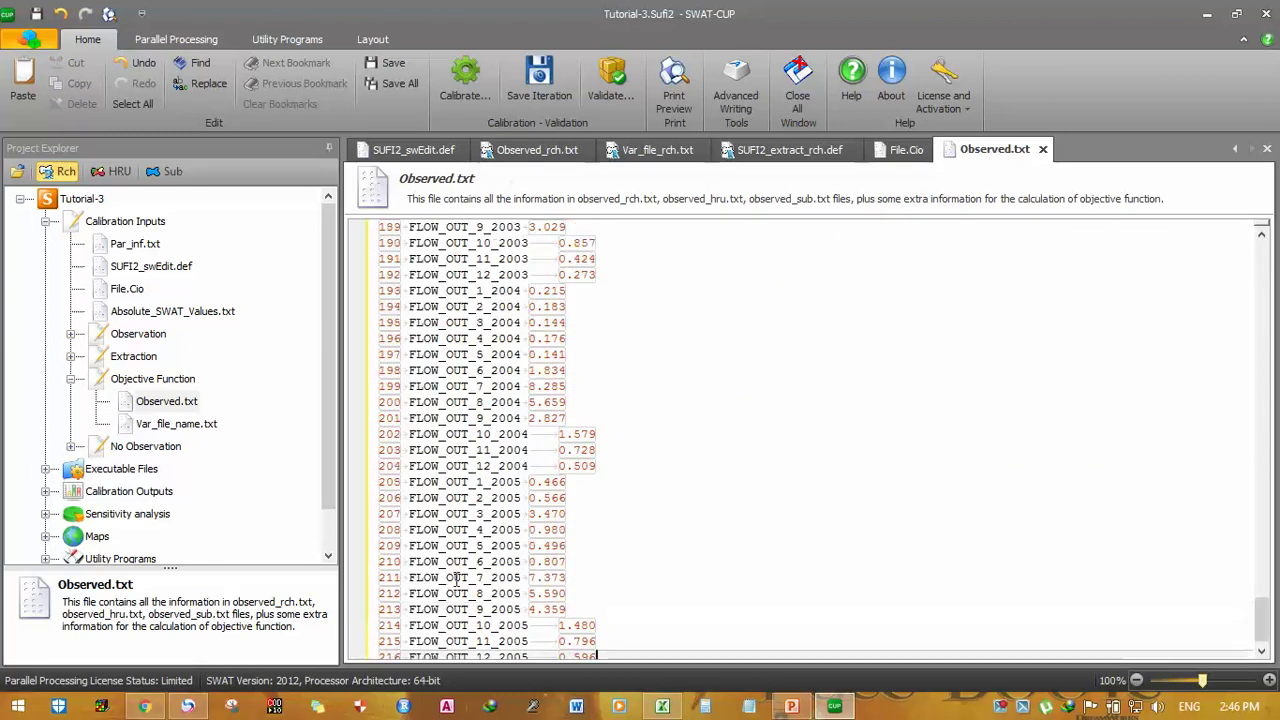
scroll(456, 578, "up", 20)
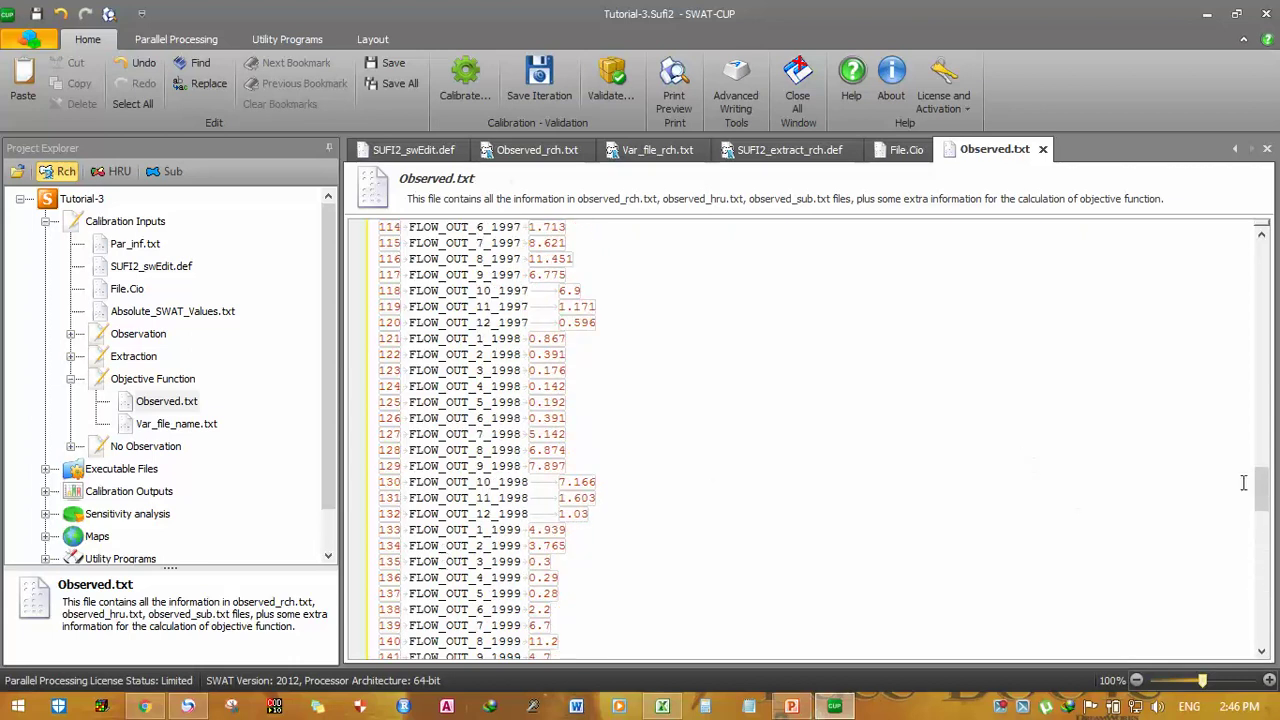
left_click_drag(1262, 484, 1277, 272)
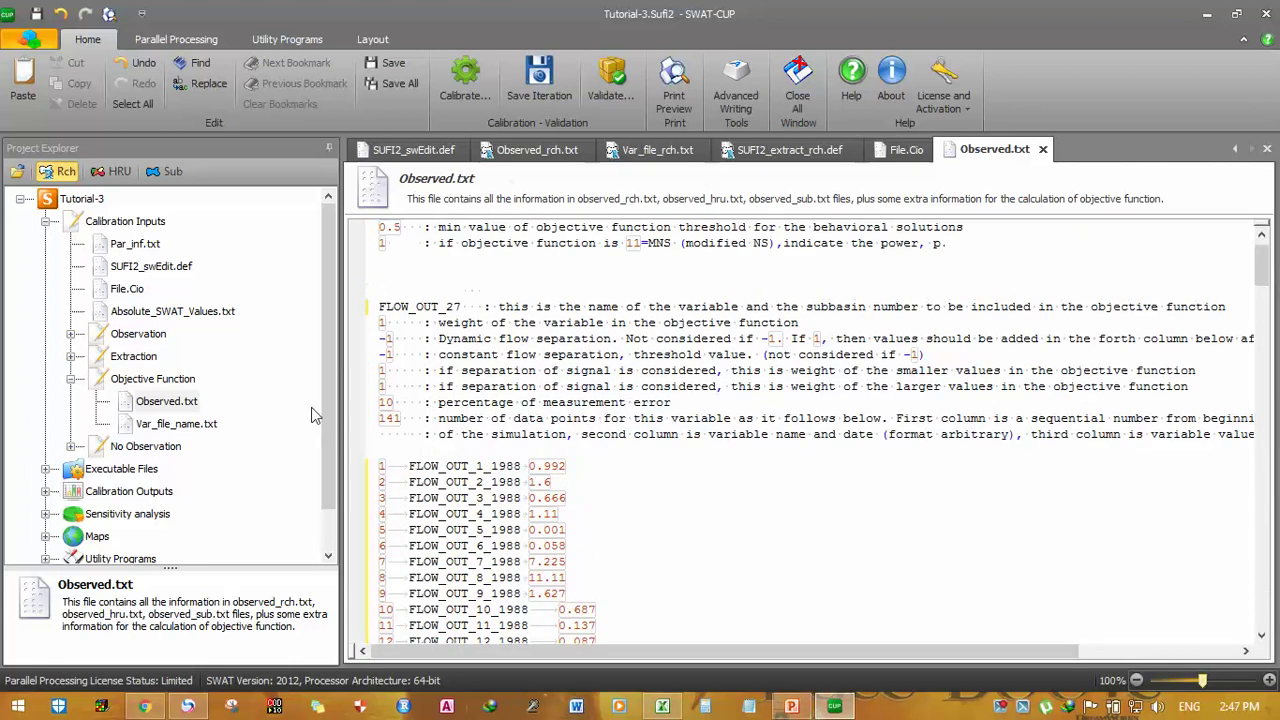
- Set the number of data points for FLOW_OUT_27 to 216
left_click(386, 418)
key("Delete")
key("Delete")
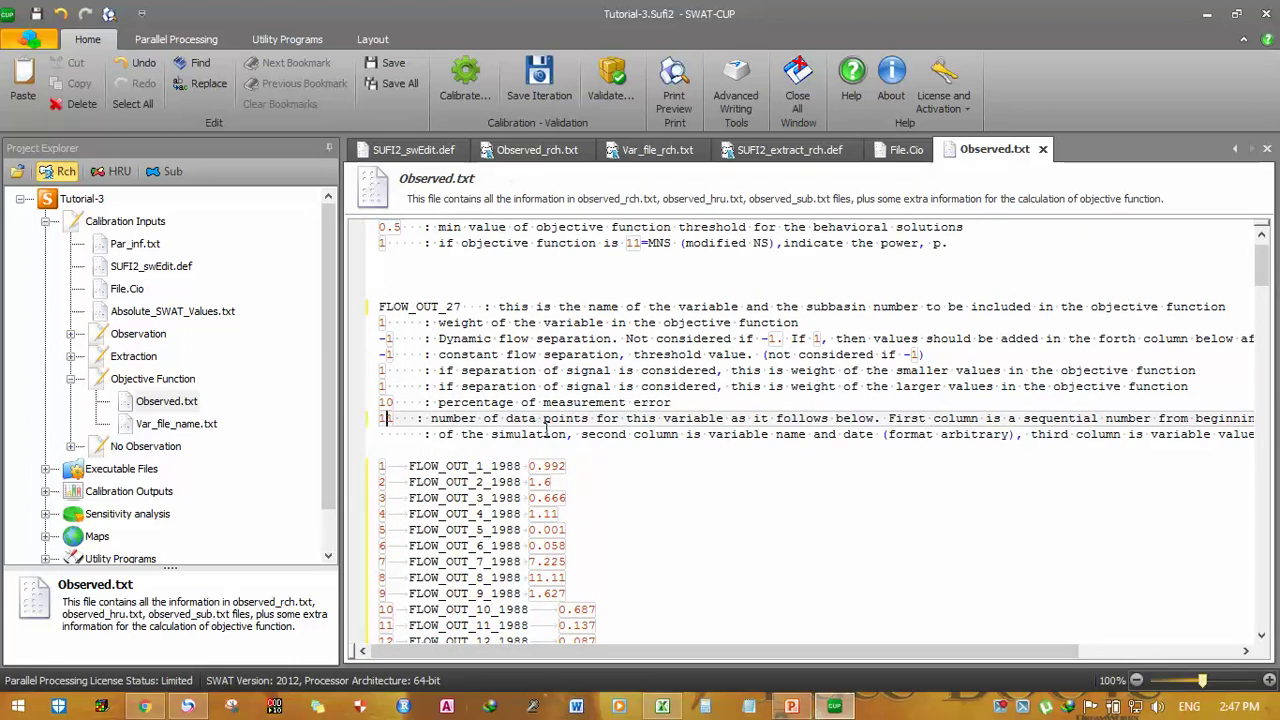
key("BackSpace")
type("216")
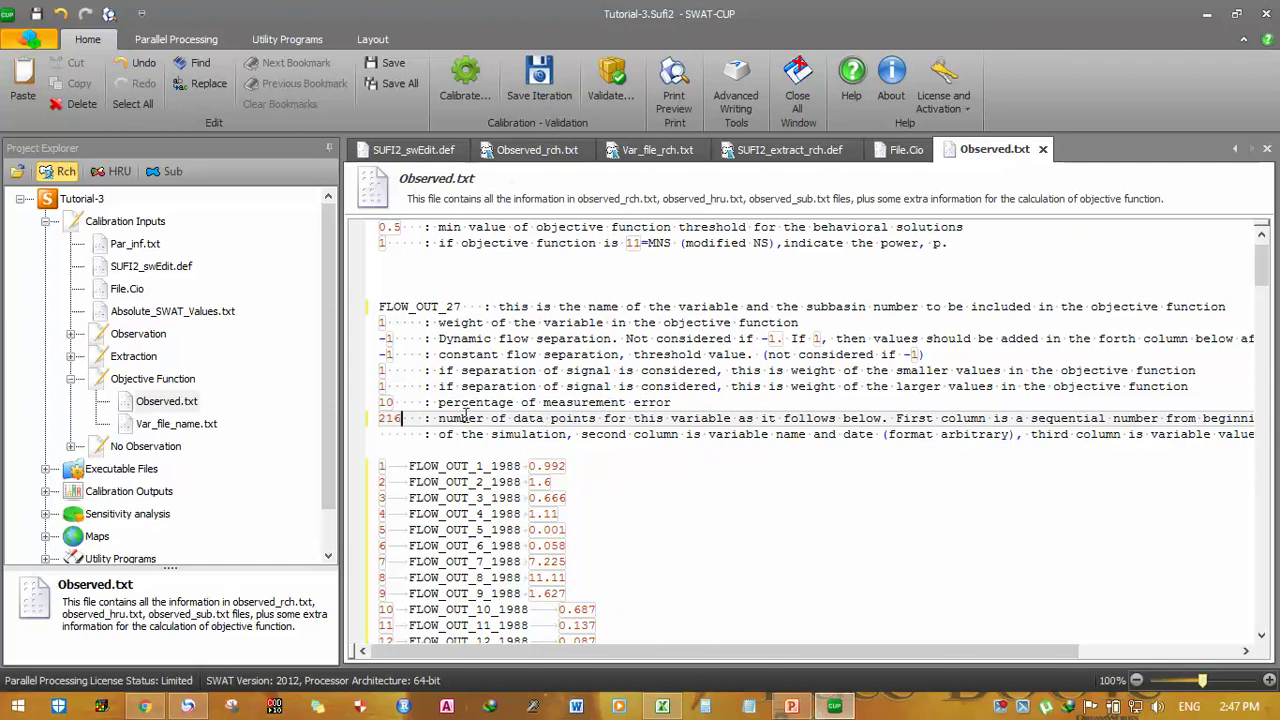
left_click(494, 396)
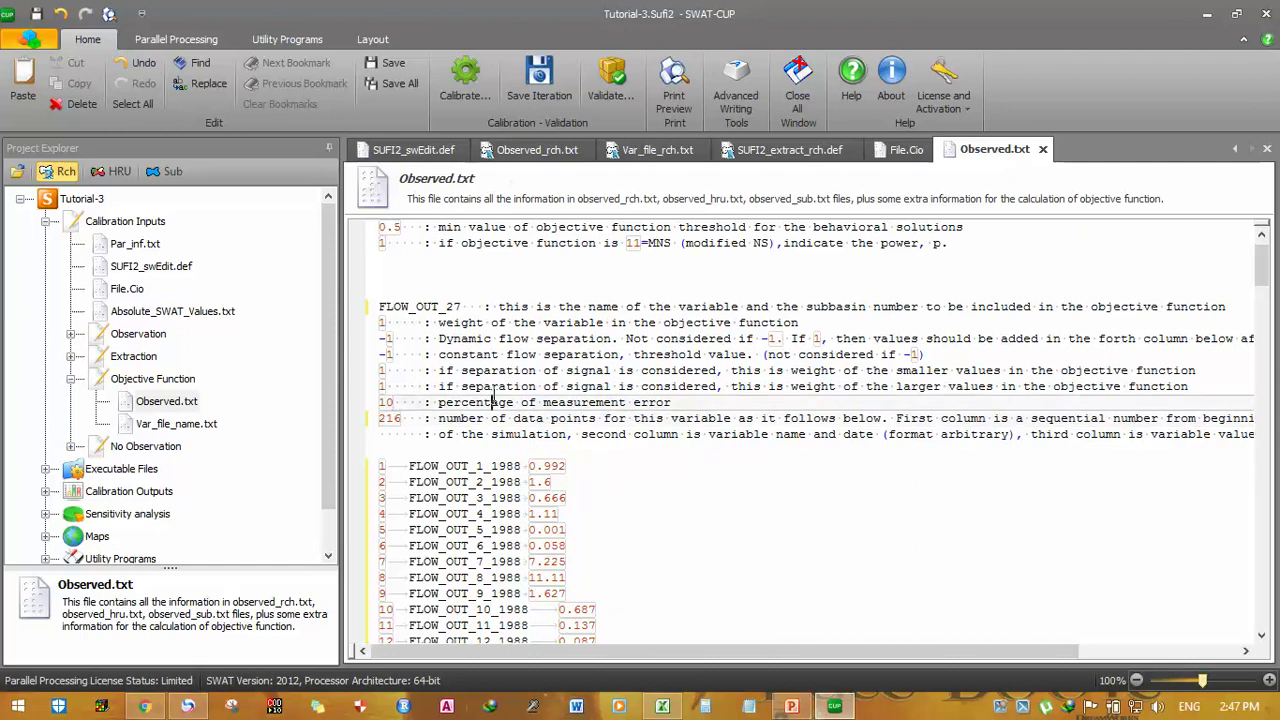
left_click(381, 418)
left_click(381, 404)
left_click(496, 434)
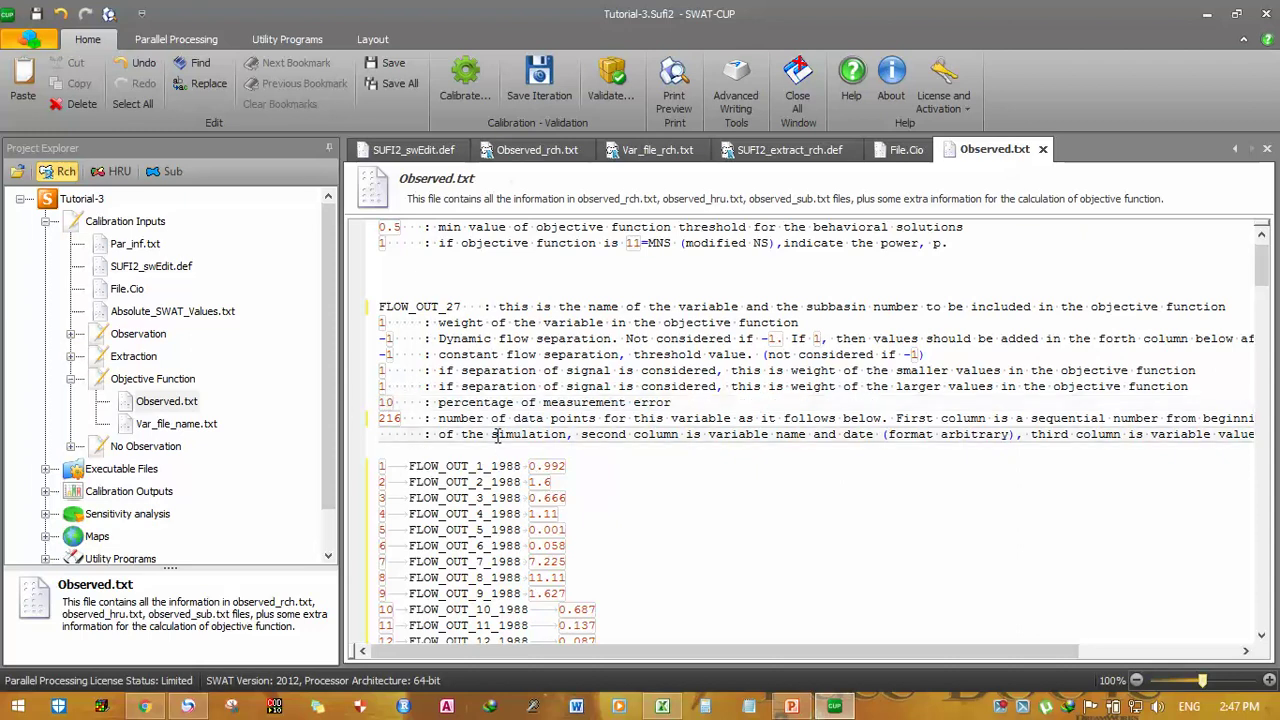
left_click(385, 406)
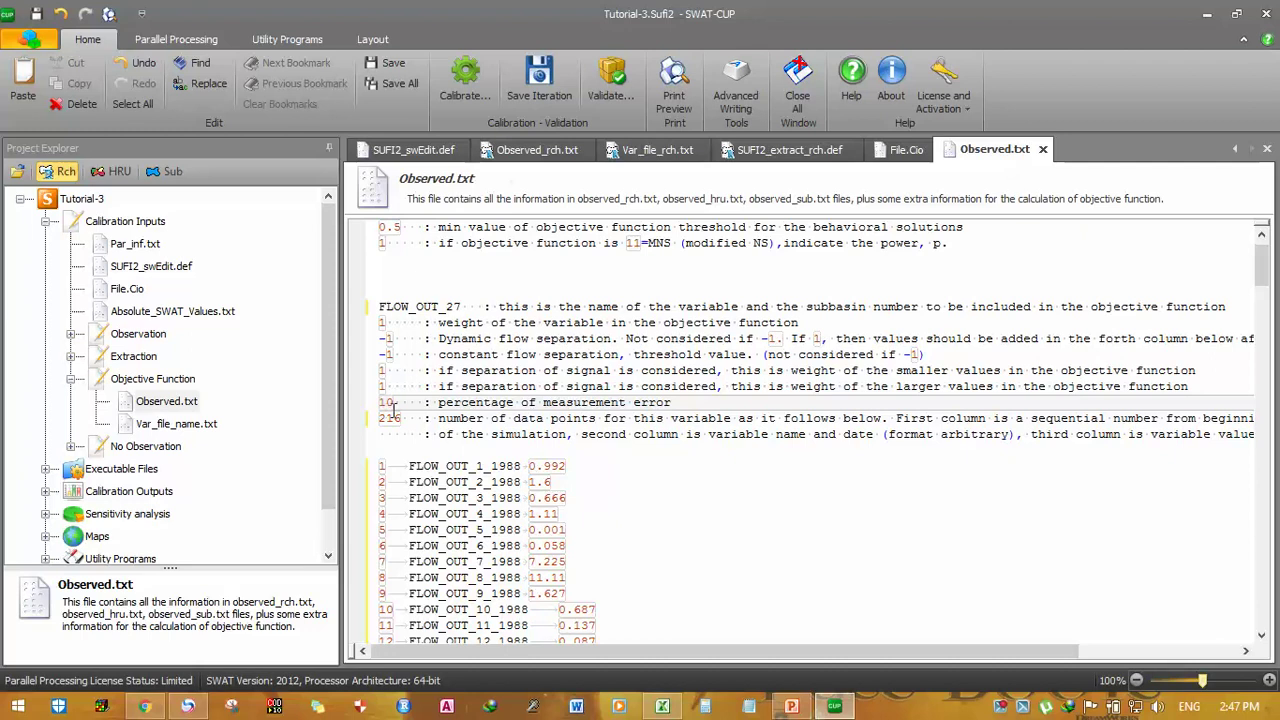
left_click(445, 355)
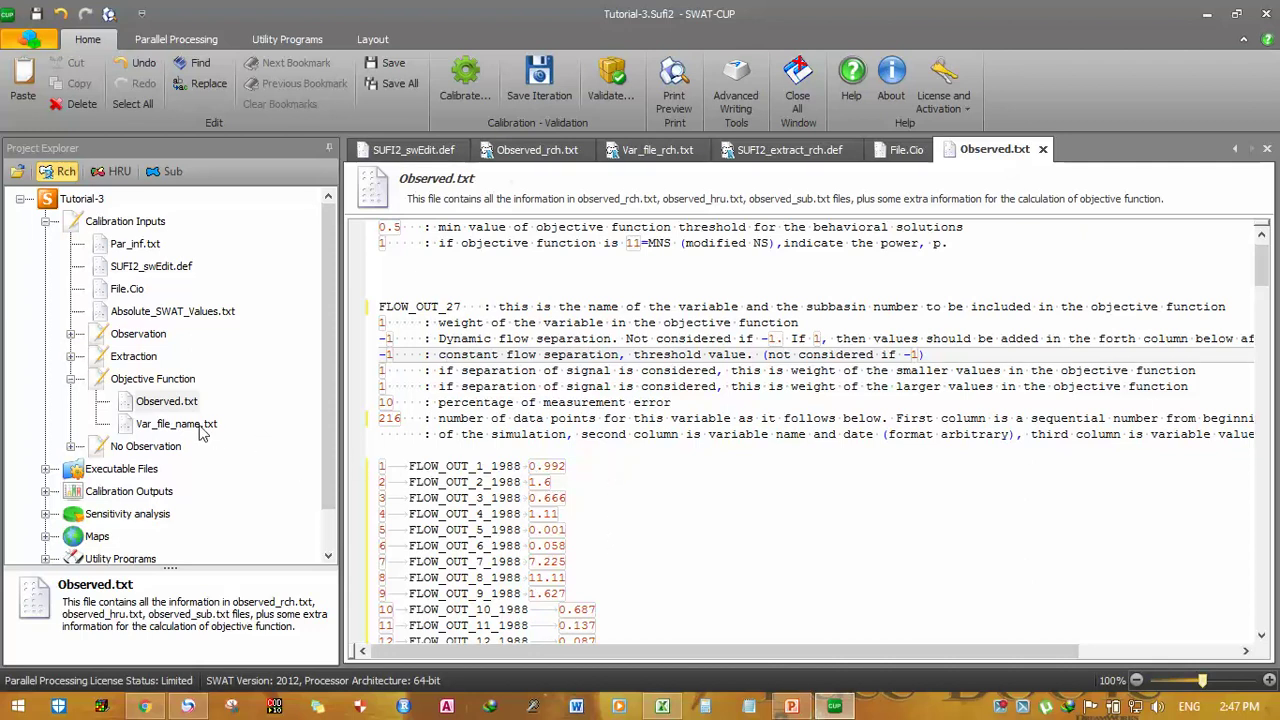
- Reduce Var_file_name.txt to the single entry FLOW_OUT_27.txt, collapse the Objective Function group and save all files
double_click(200, 430)
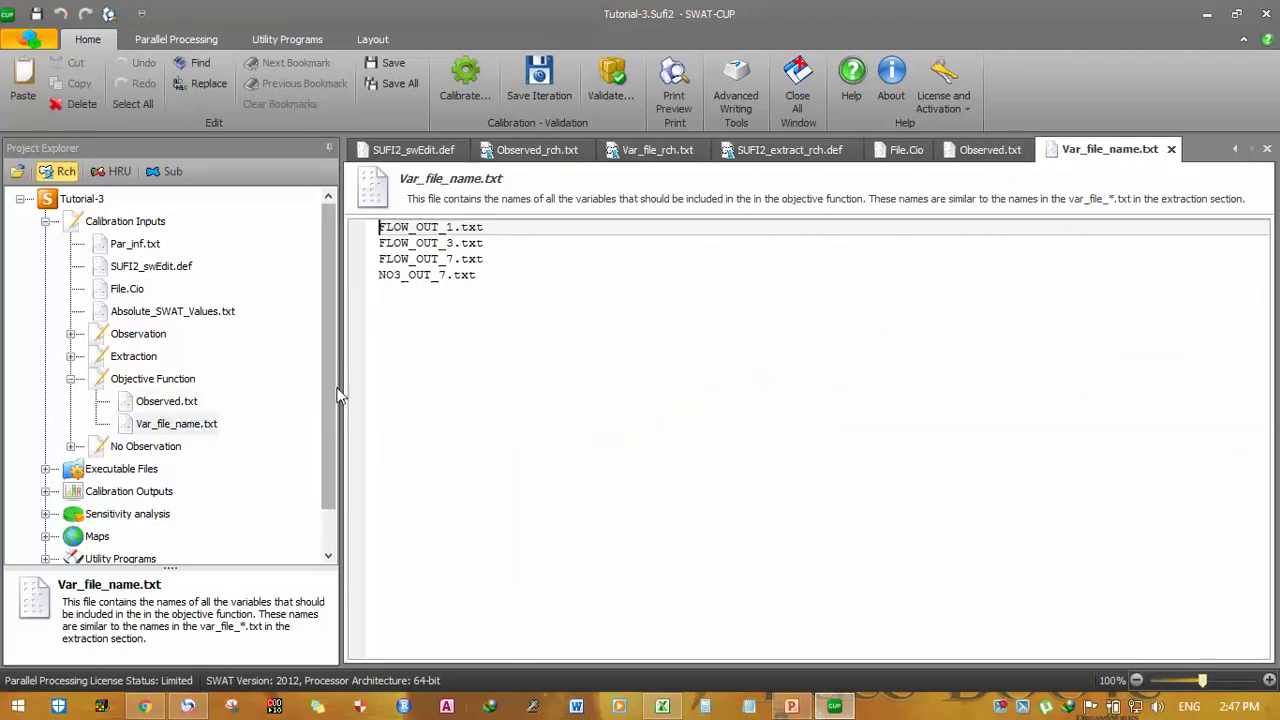
left_click_drag(510, 276, 362, 249)
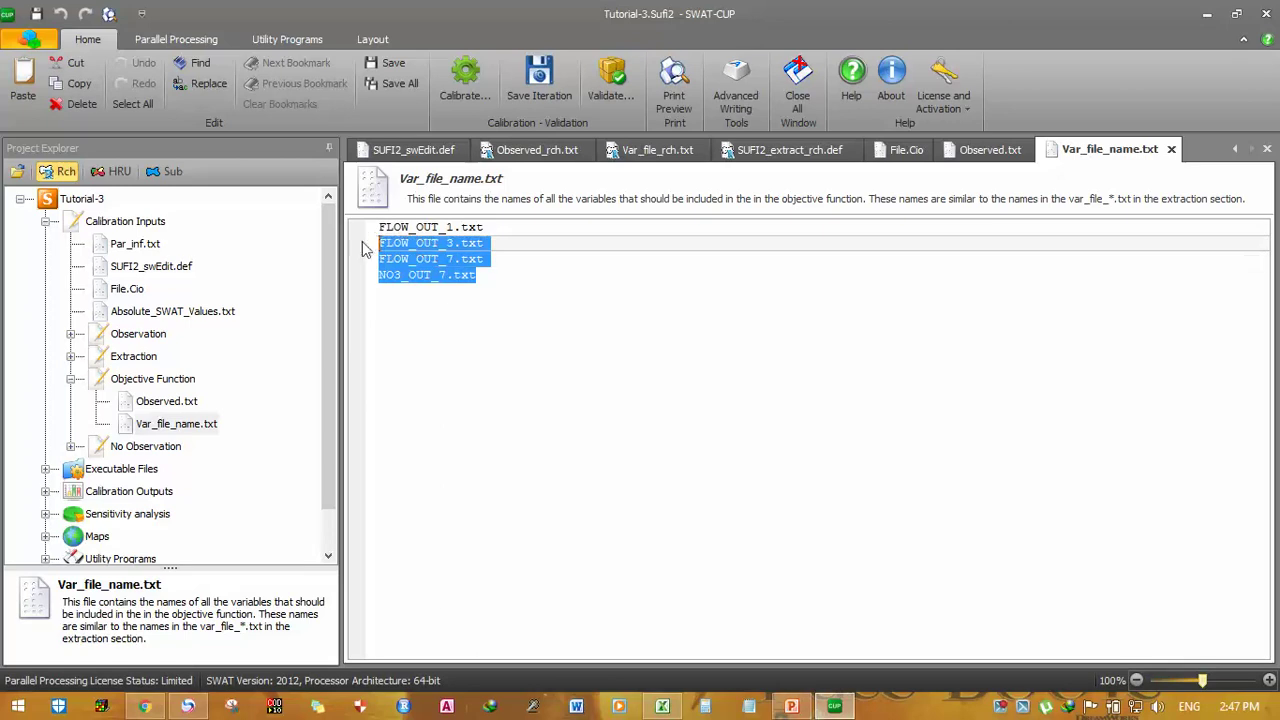
key("Delete")
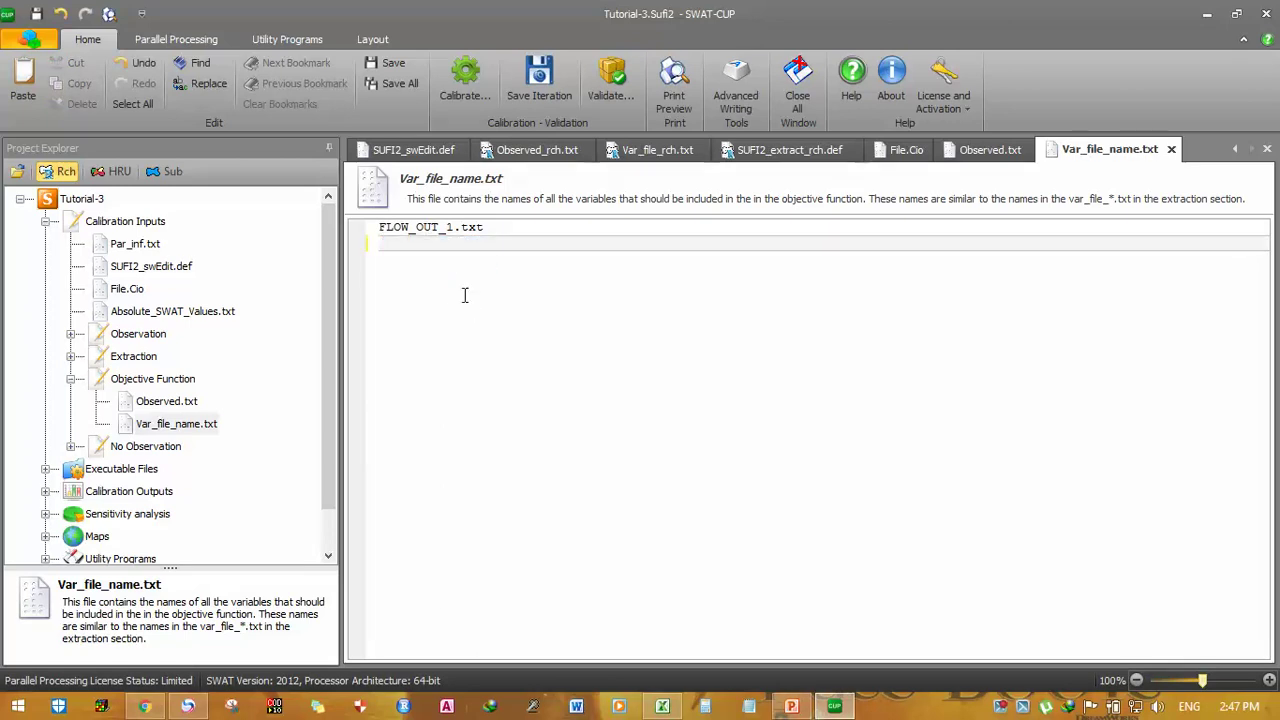
left_click_drag(456, 228, 447, 228)
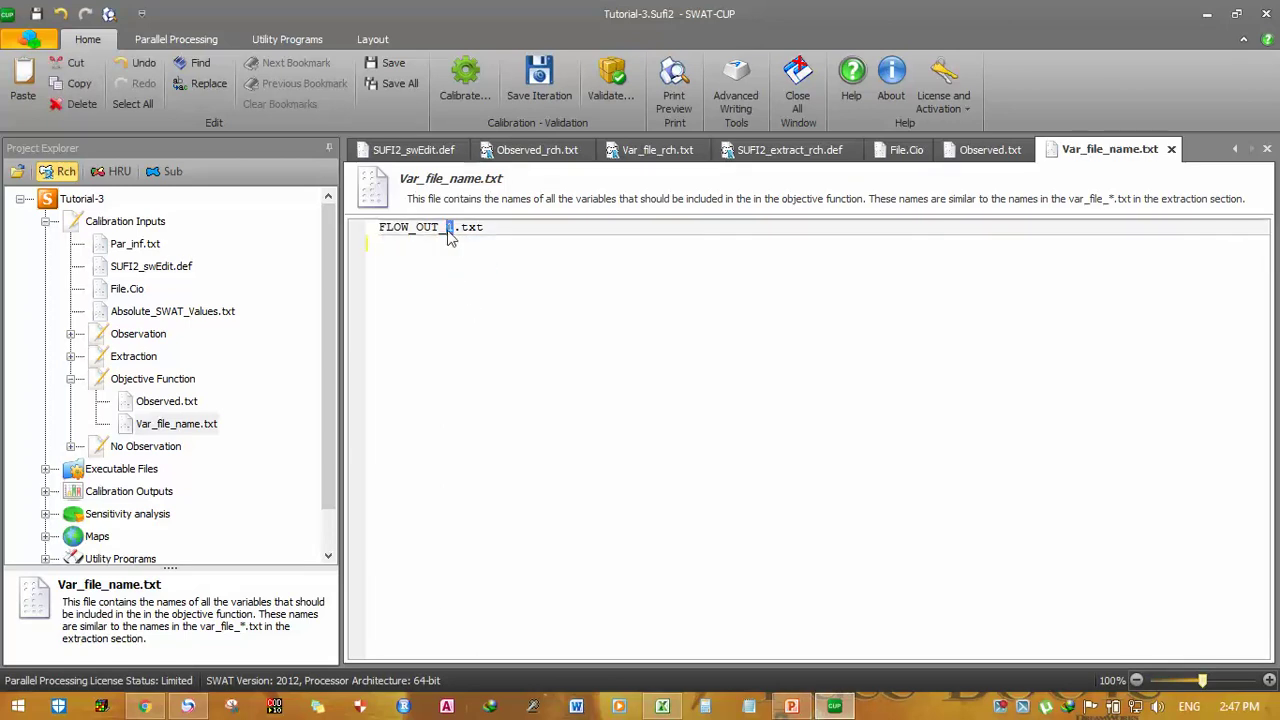
type("27")
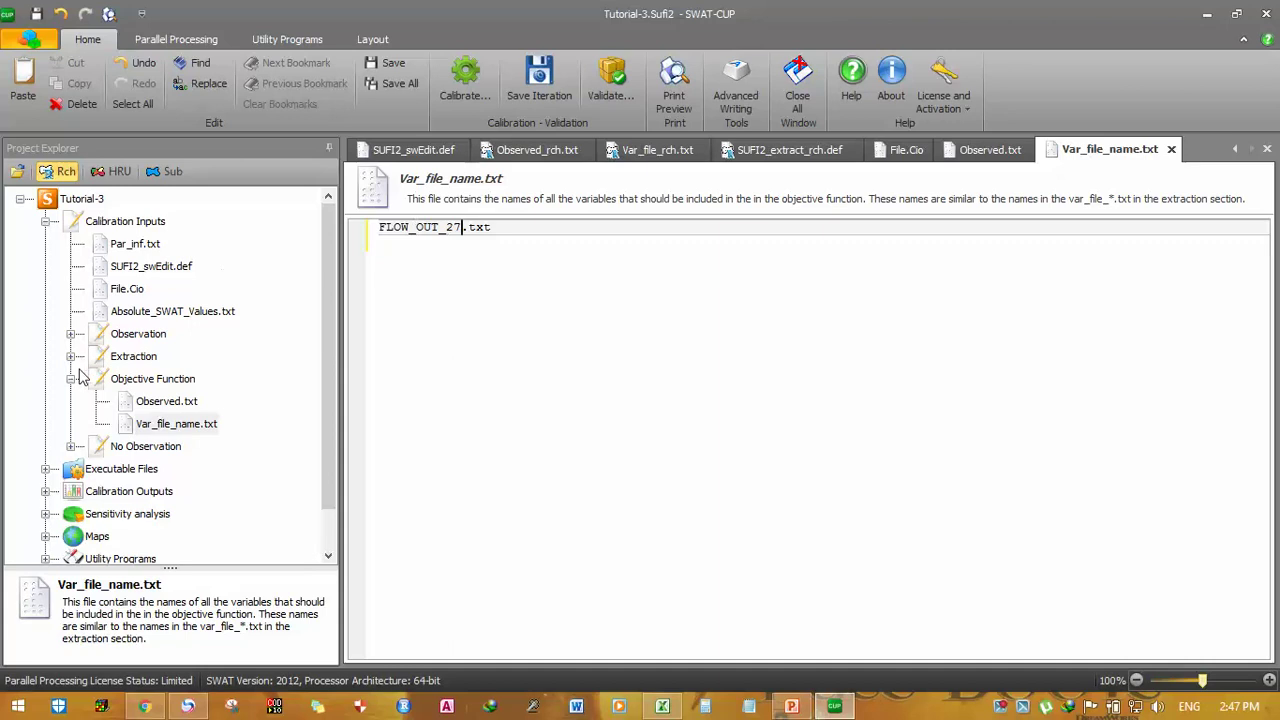
left_click(485, 390)
key("Return")
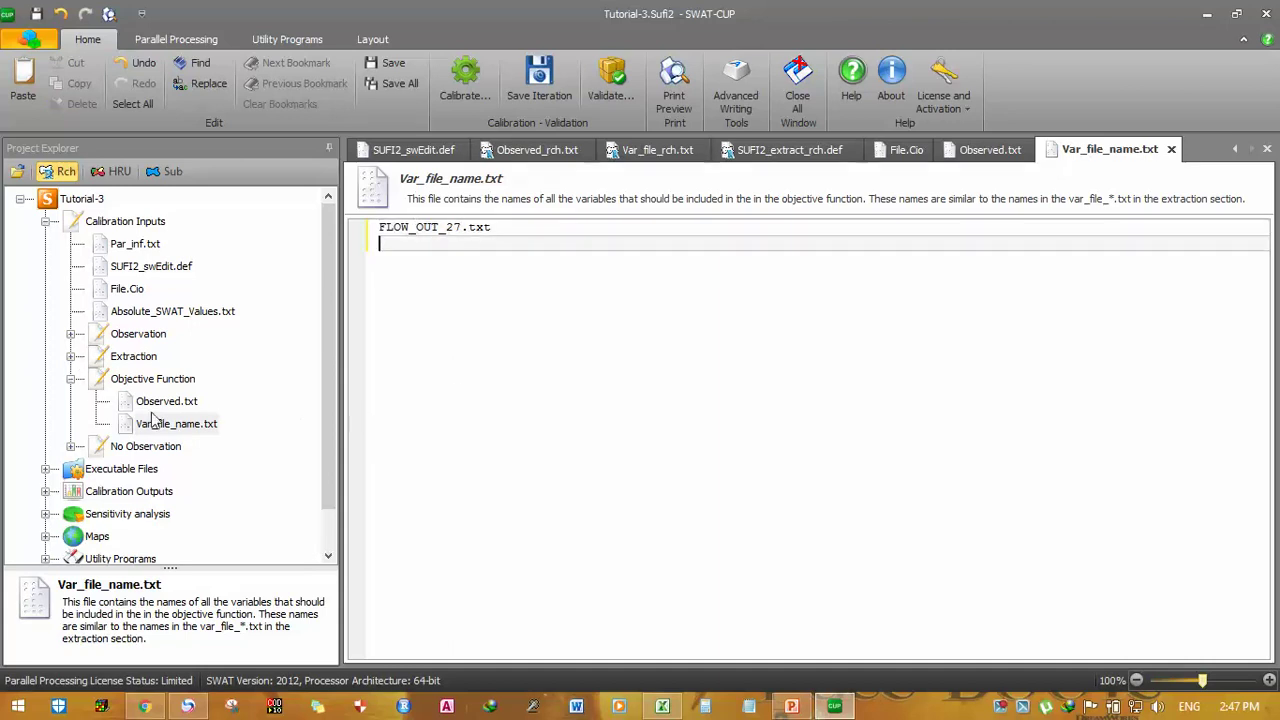
left_click(70, 379)
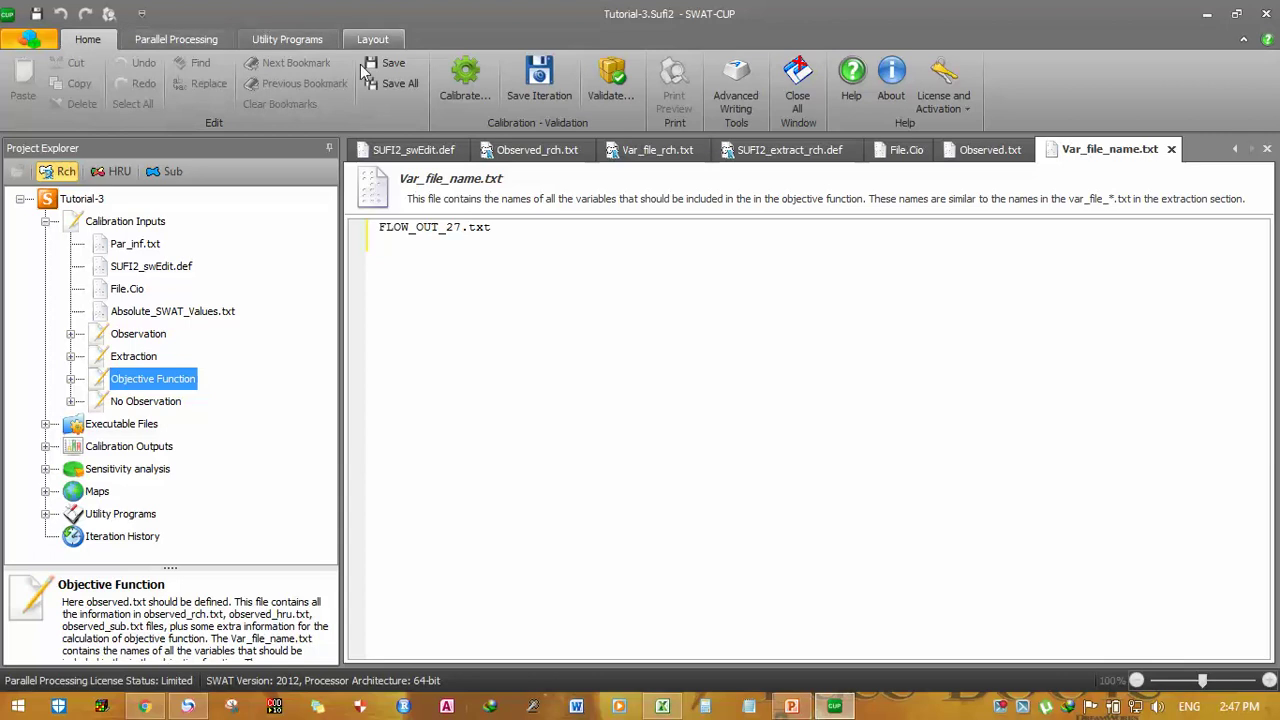
left_click(380, 85)
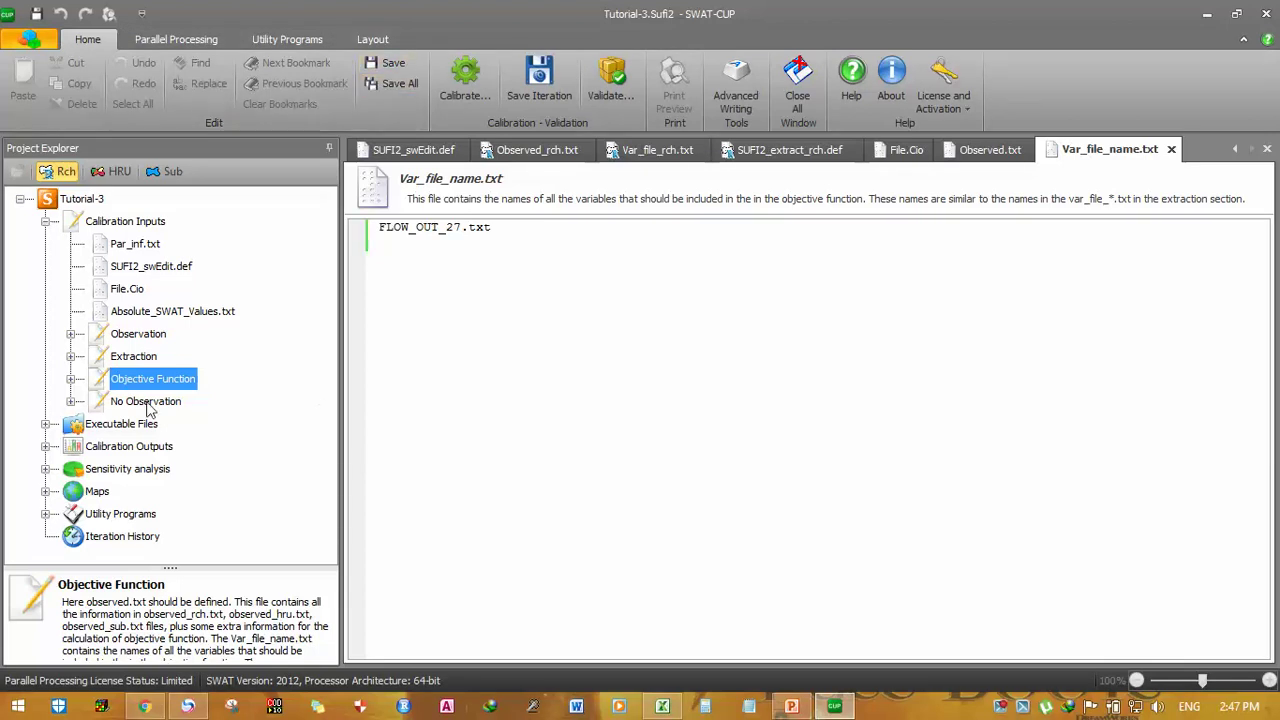
- Expand the No Observation group and copy the text "no longer needed" from Var_file_sub_No_Obs.txt
double_click(147, 403)
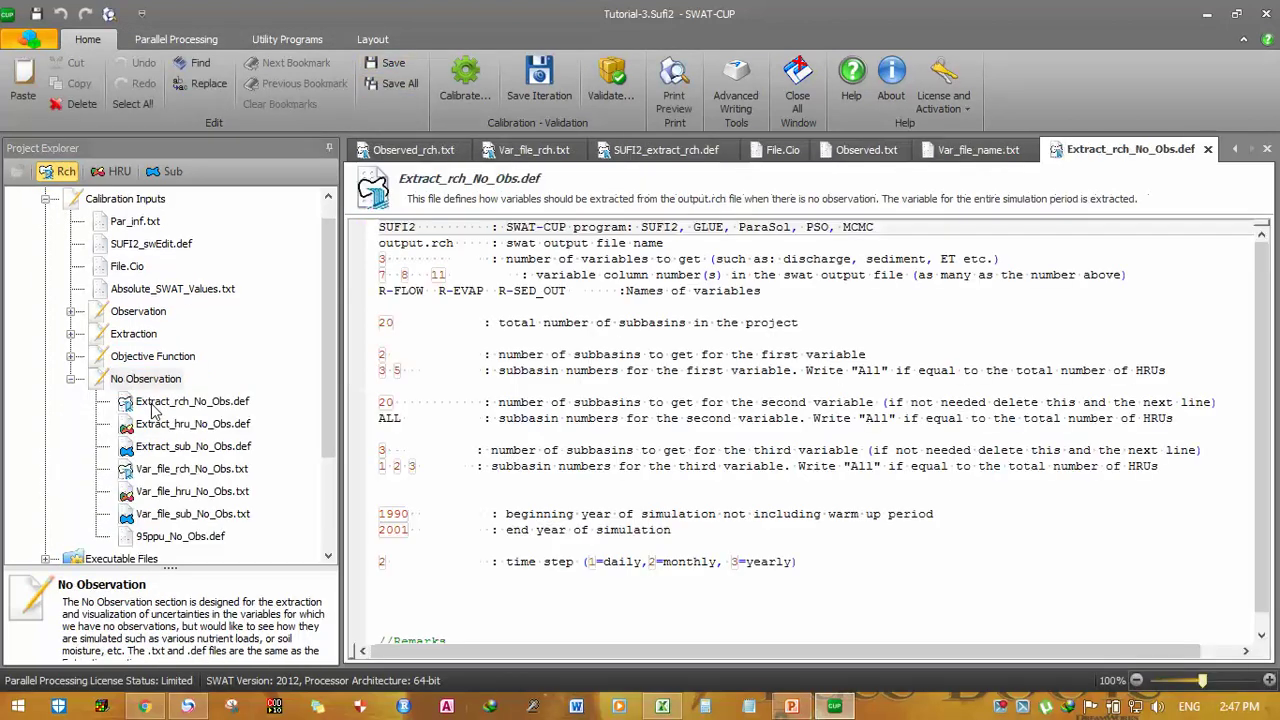
double_click(195, 514)
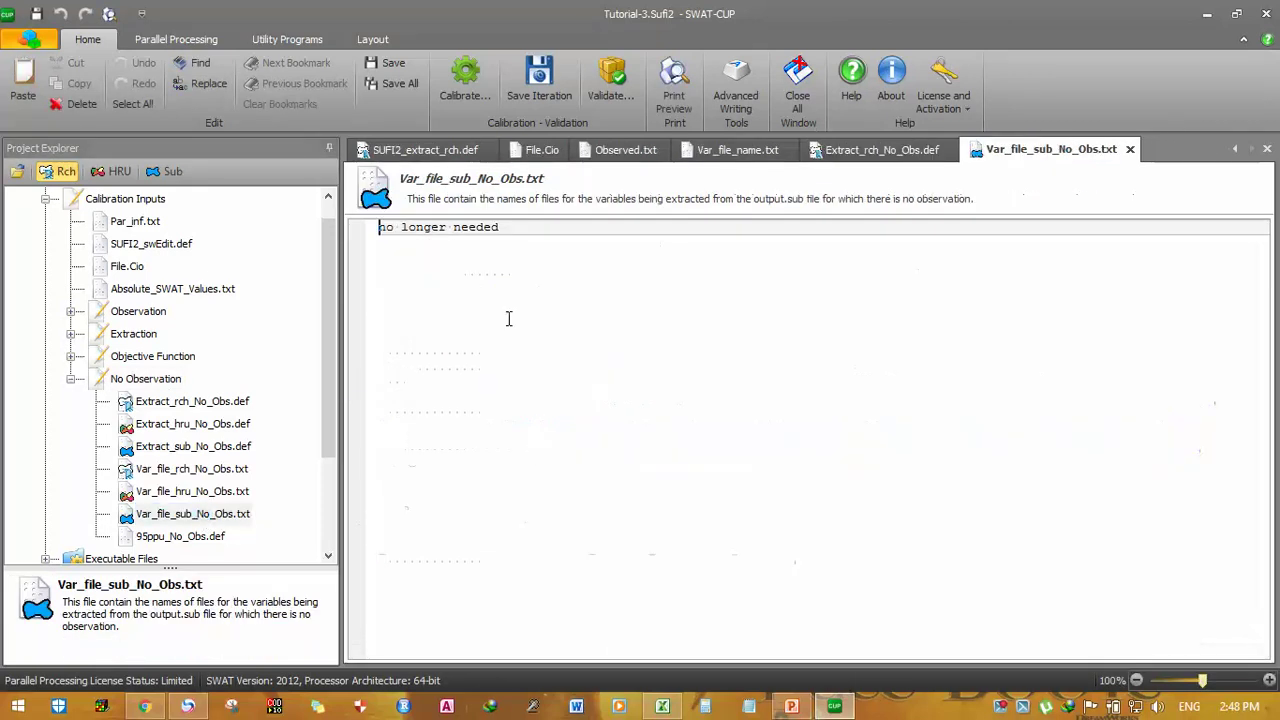
left_click_drag(510, 232, 380, 231)
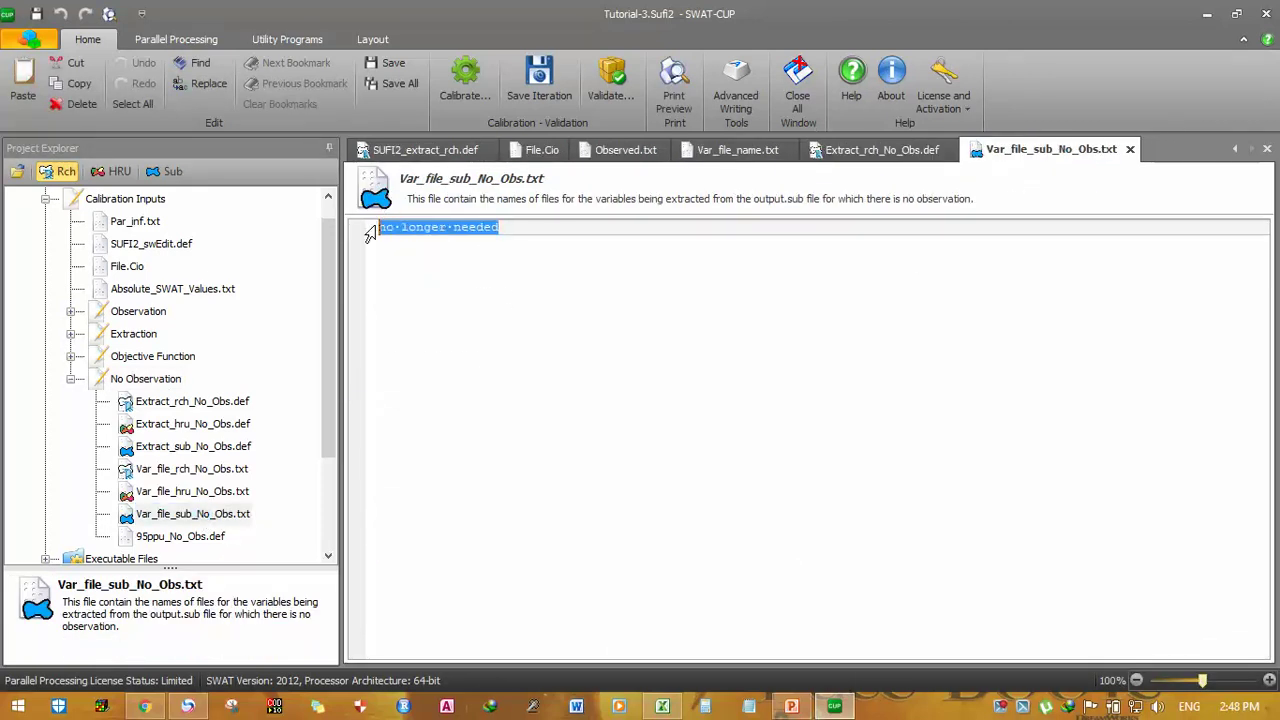
right_click(383, 243)
left_click(430, 268)
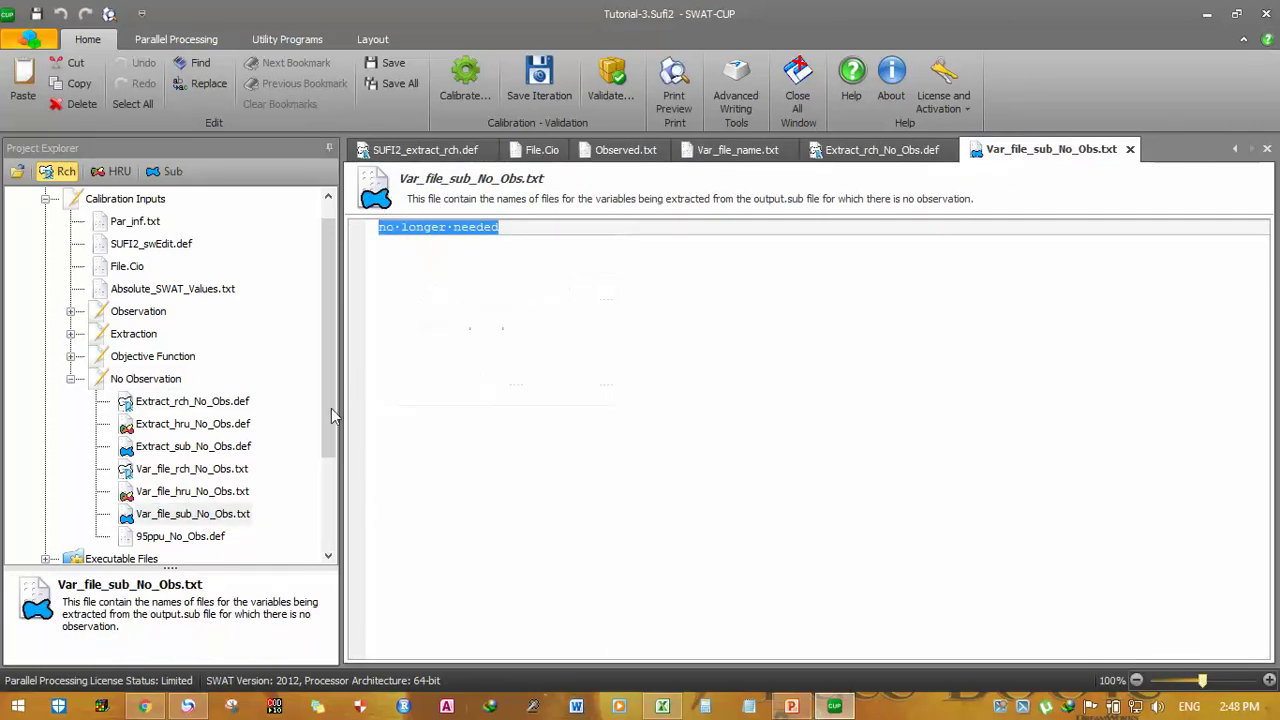
- Open Var_file_hru_No_Obs.txt and check its contents
left_click(240, 491)
double_click(240, 491)
left_click(212, 472)
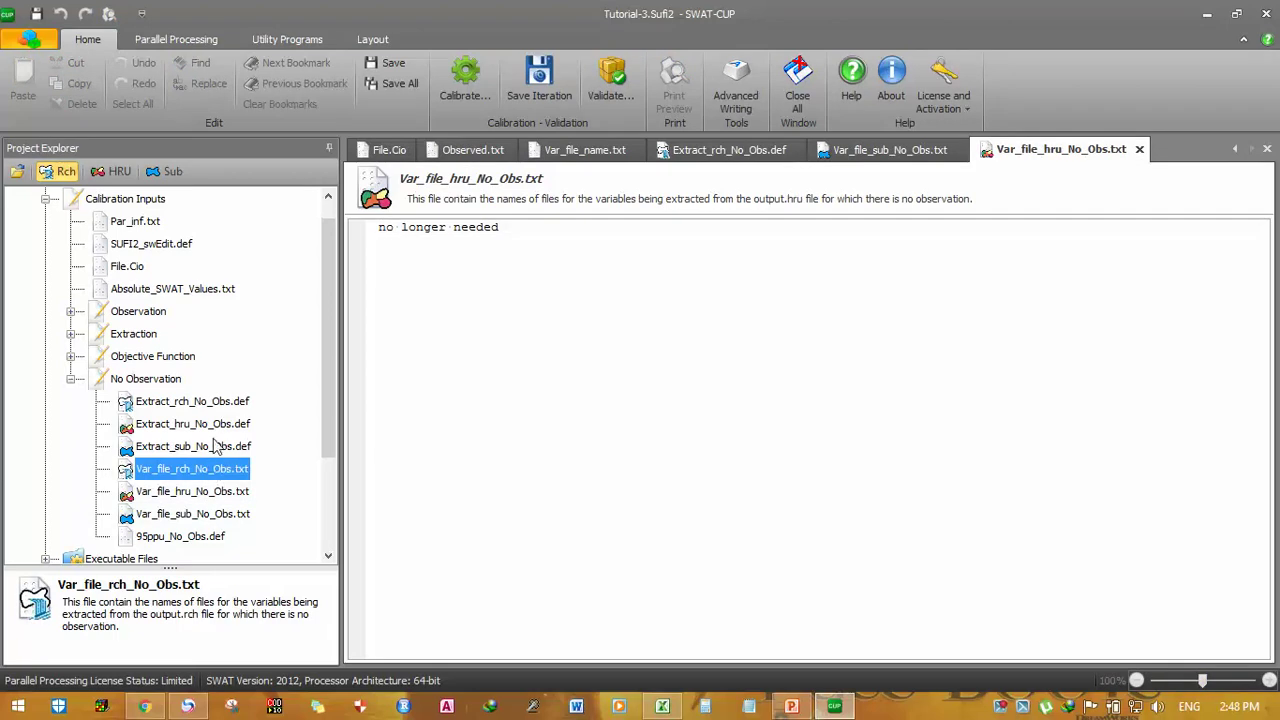
- Replace the entire contents of Extract_sub_No_Obs.def with the copied text "no longer needed"
double_click(214, 446)
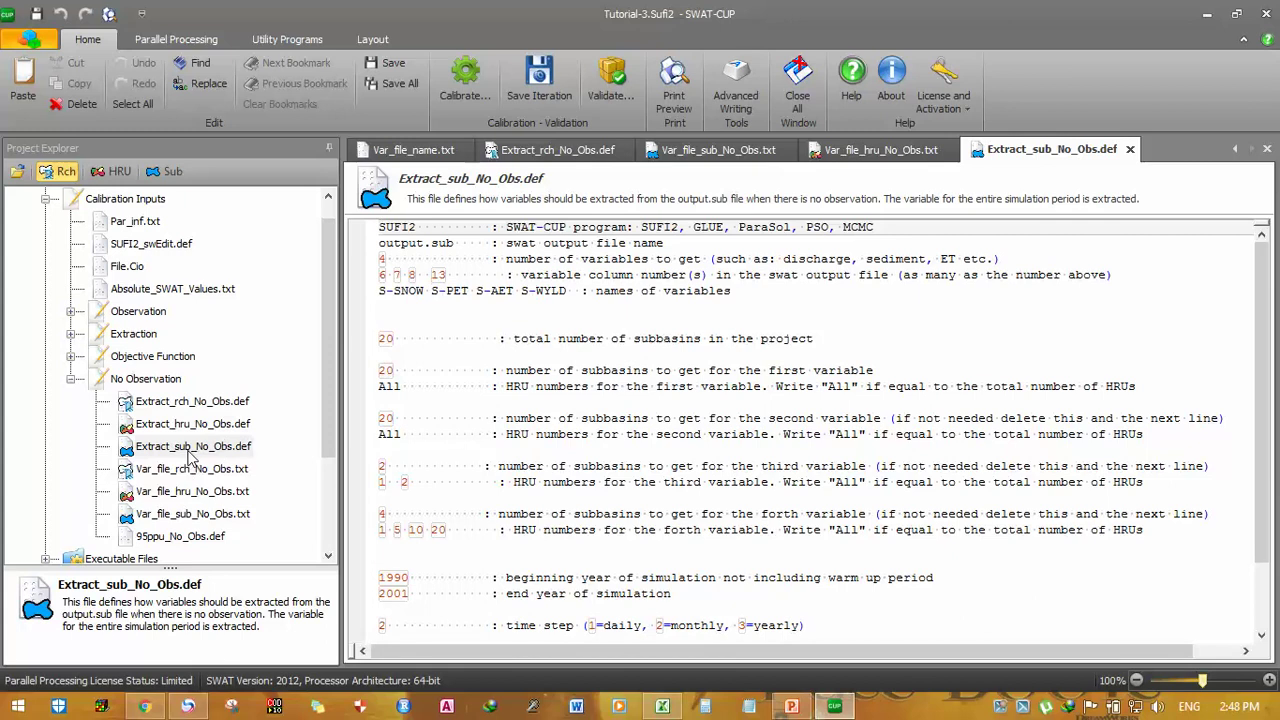
left_click(425, 370)
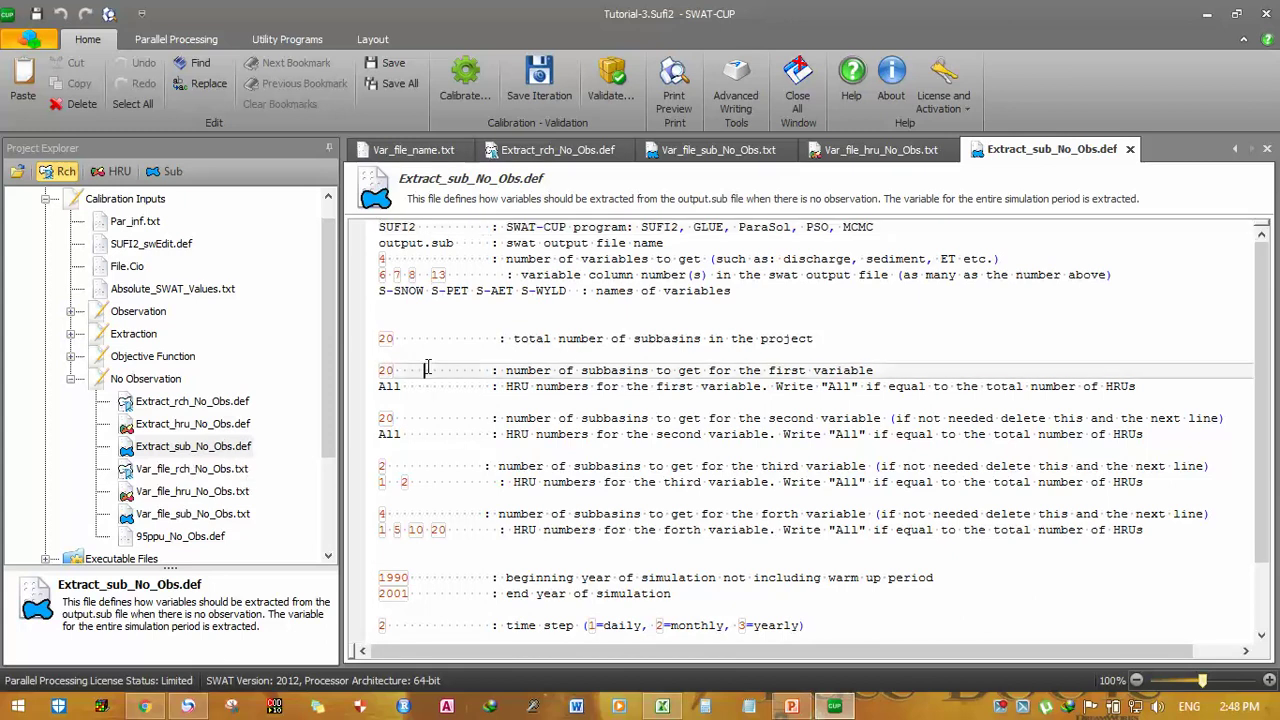
key("ctrl+a")
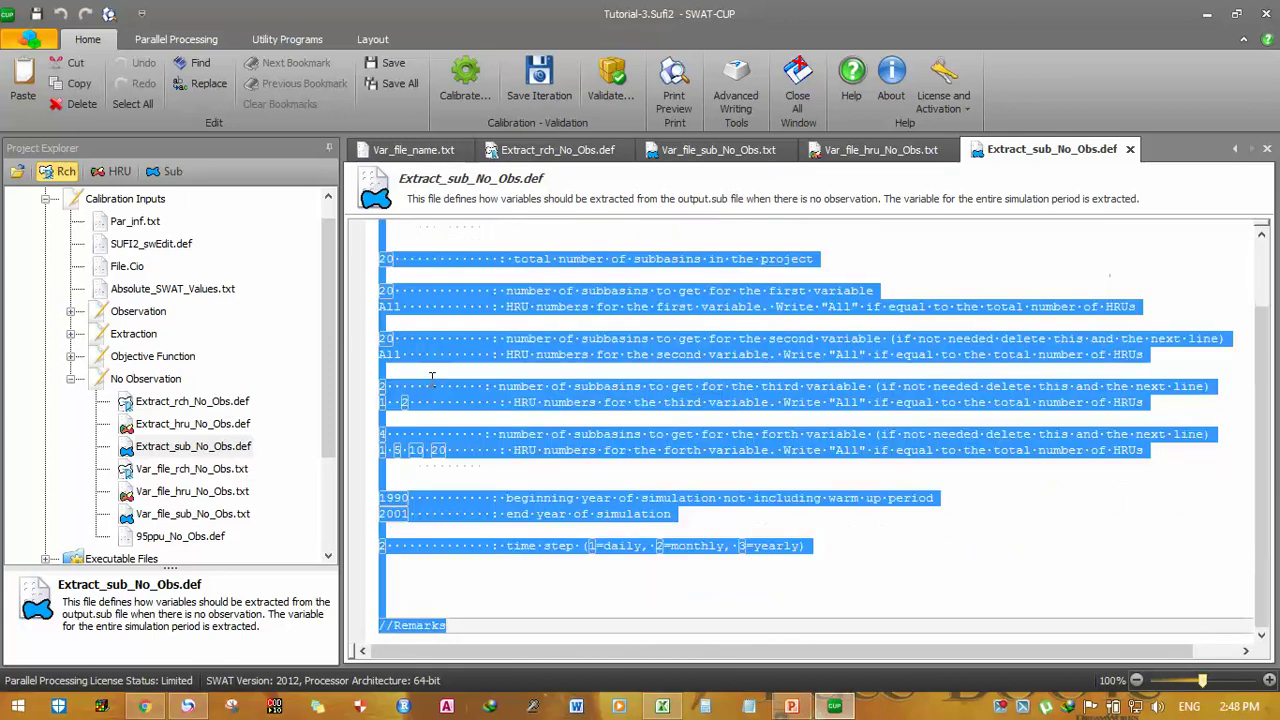
key("Delete")
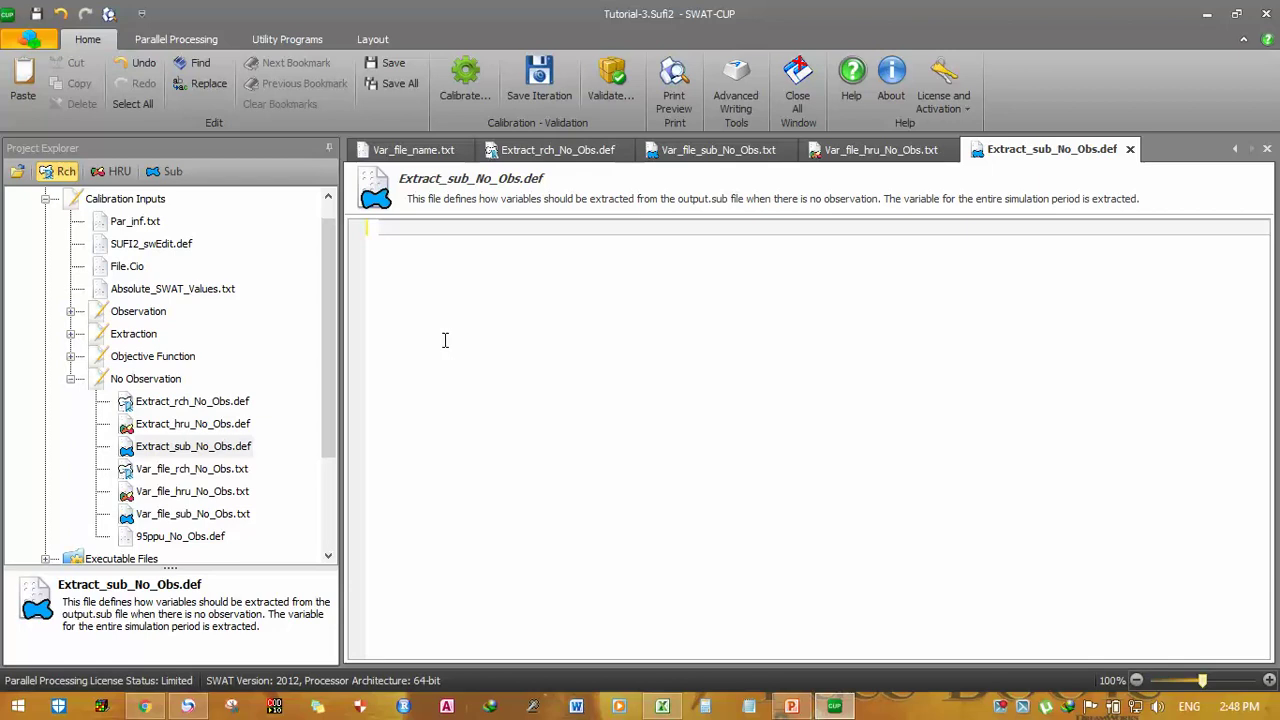
key("ctrl+v")
- Replace the entire contents of Extract_hru_No_Obs.def with the text "no longer needed"
double_click(168, 426)
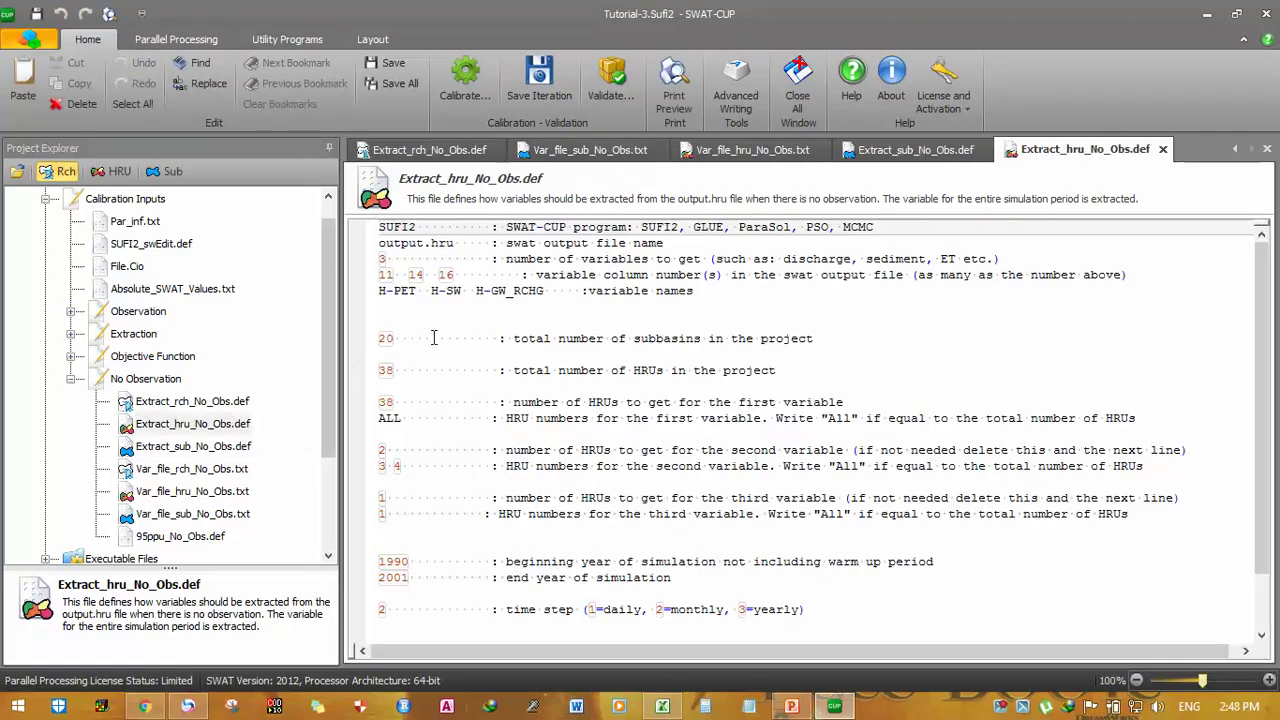
left_click(491, 338)
key("ctrl+a")
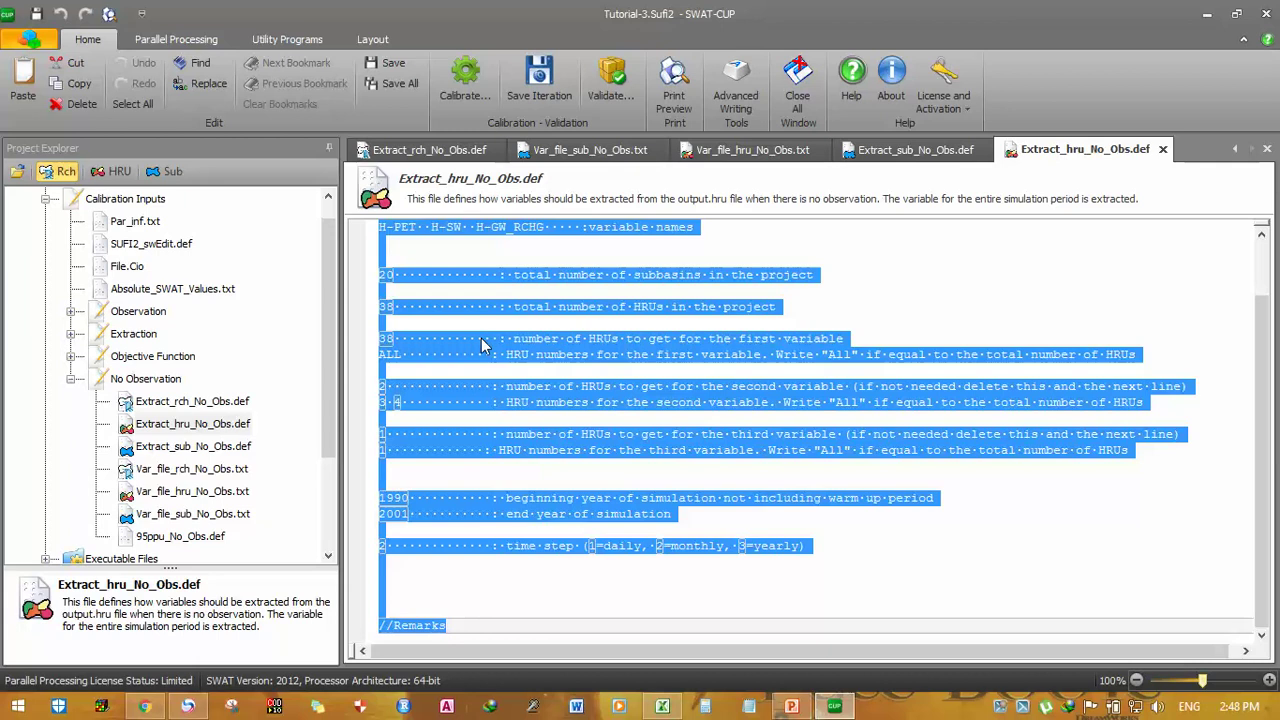
key("Delete")
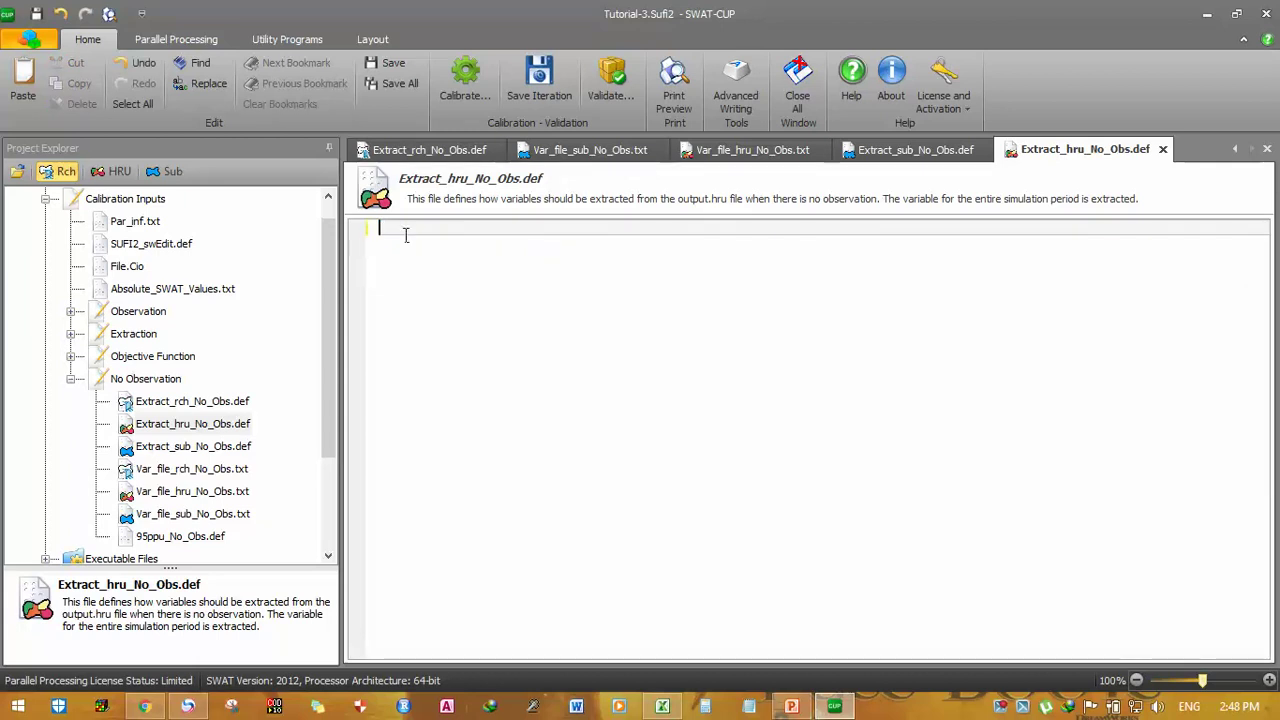
type("no longer needed")
- Check the contents of Extract_hru_No_Obs.def and the rch, hru and sub Var_file No_Obs text files
left_click(210, 447)
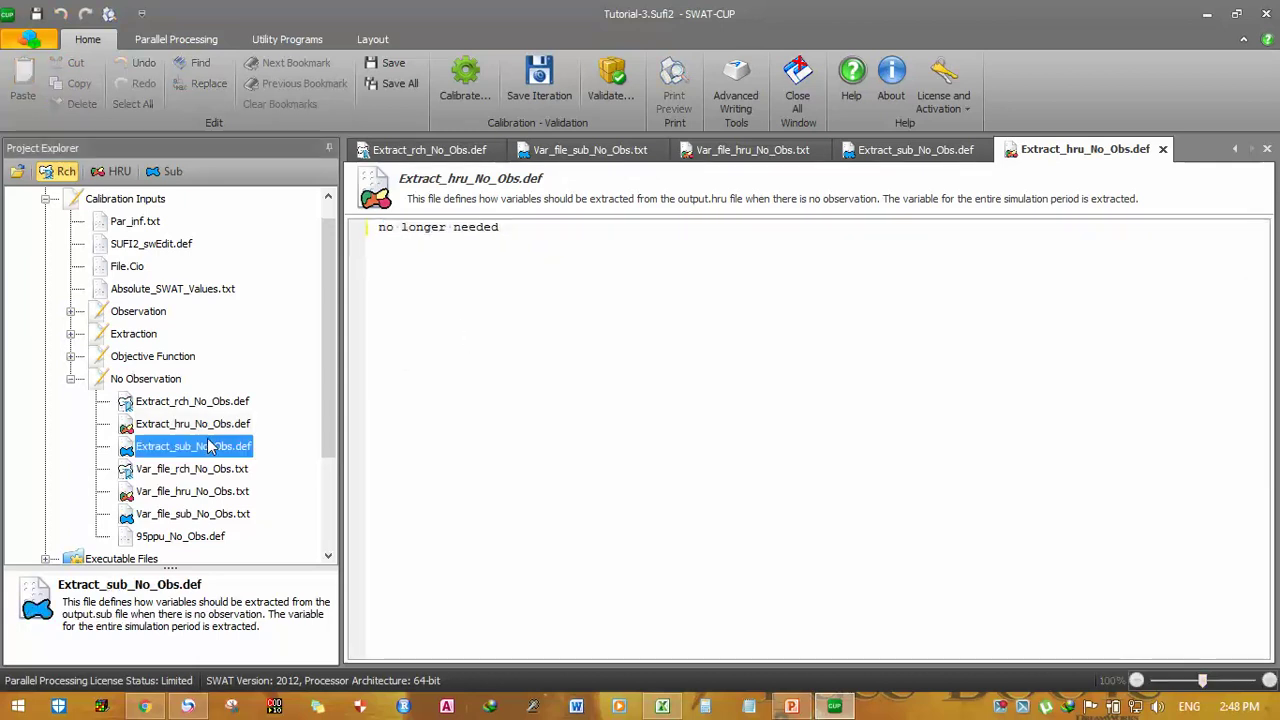
double_click(210, 428)
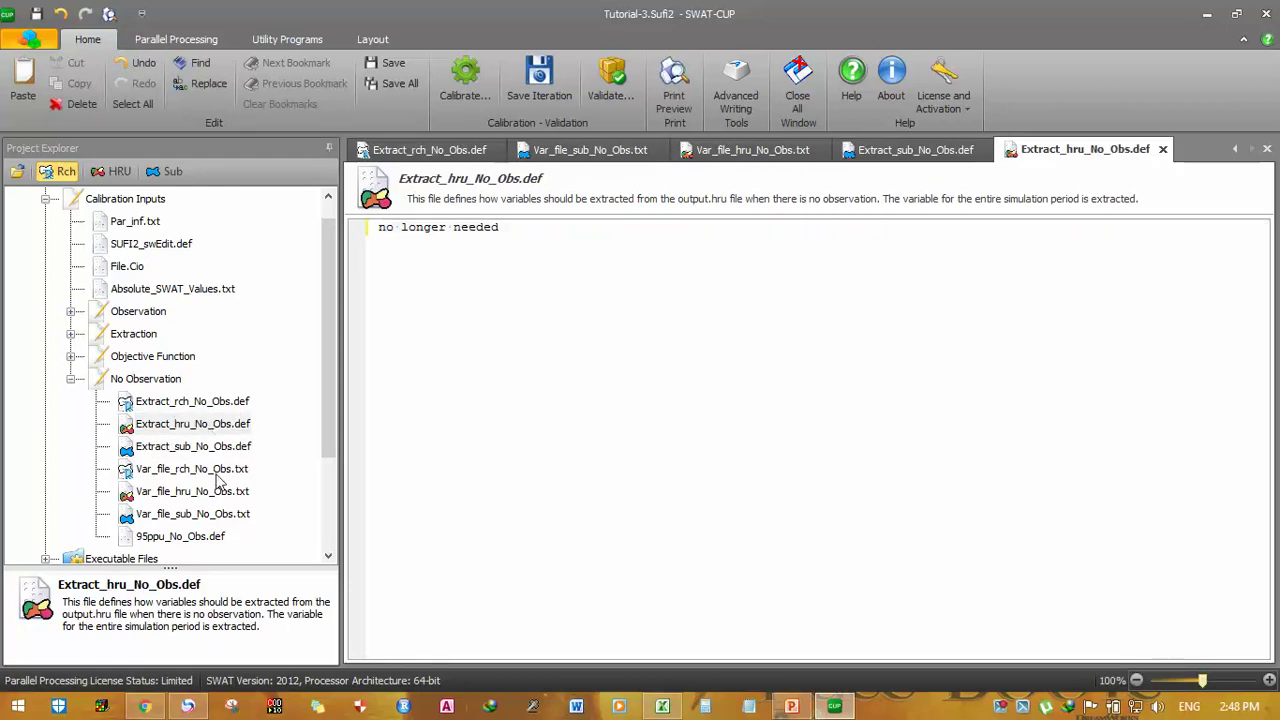
double_click(215, 470)
double_click(220, 491)
double_click(228, 512)
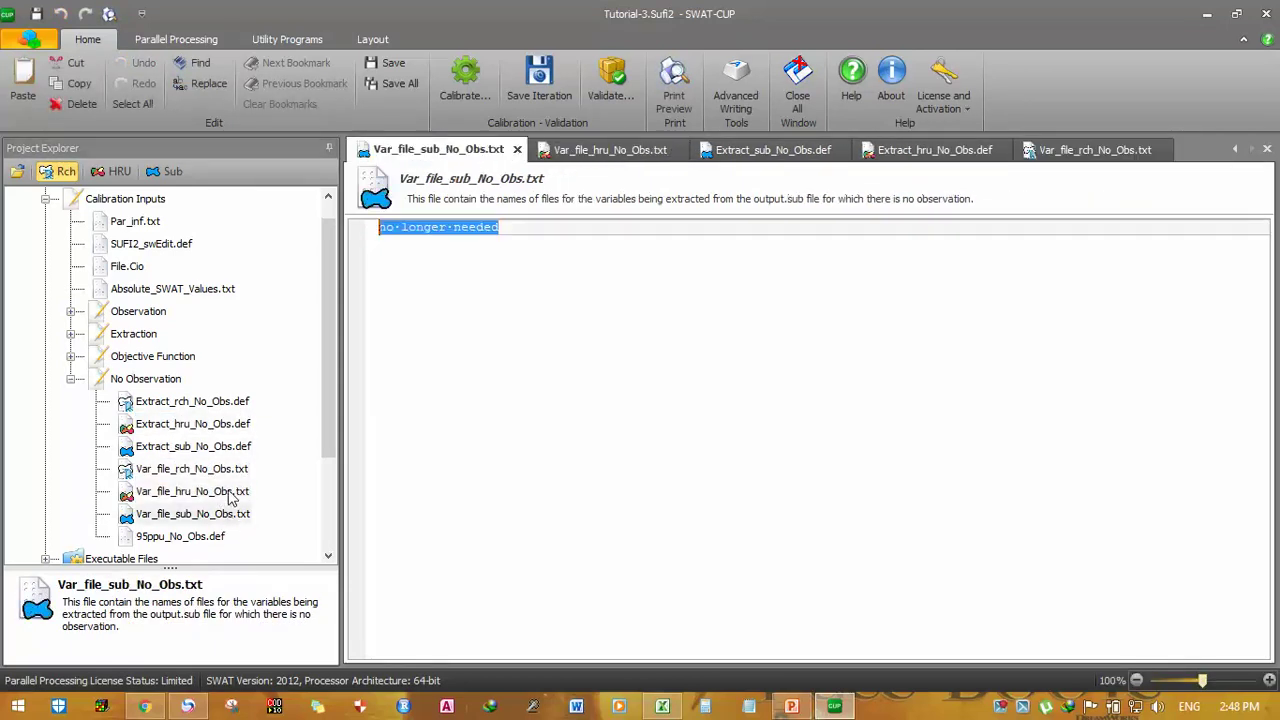
- Open Extract_rch_No_Obs.def and set the total number of subbasins in the project to 27
left_click(200, 404)
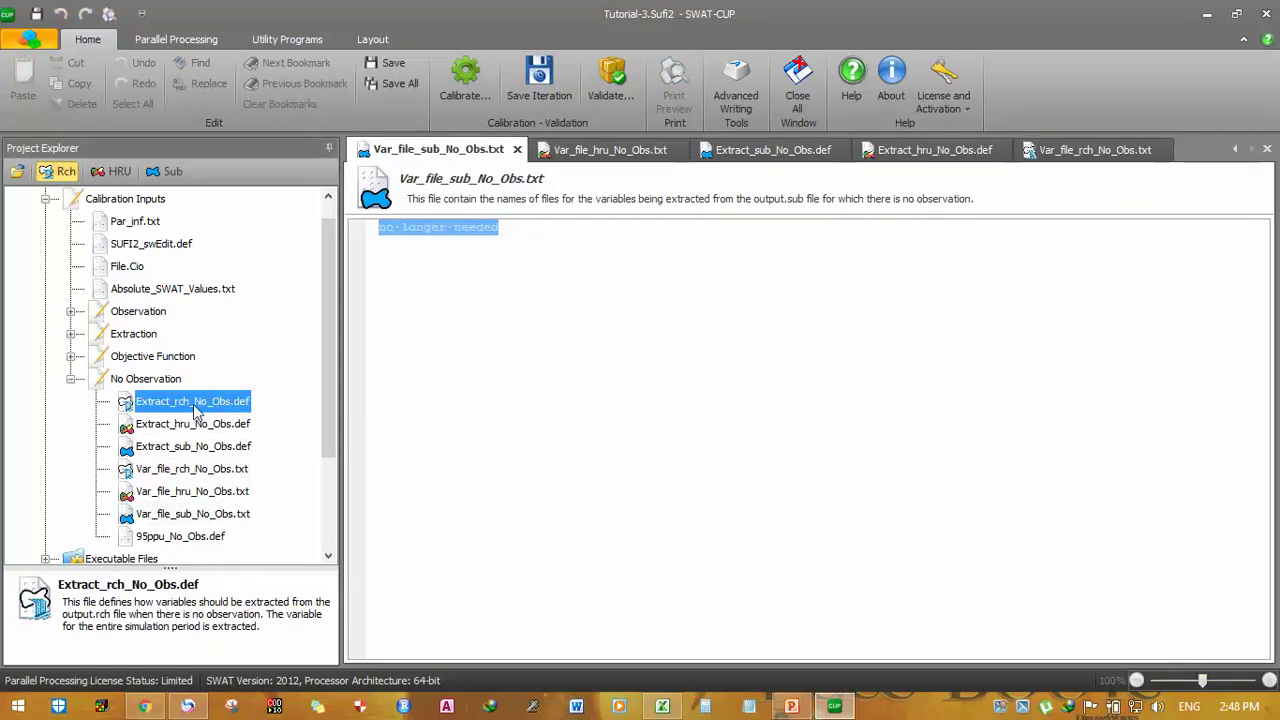
double_click(197, 410)
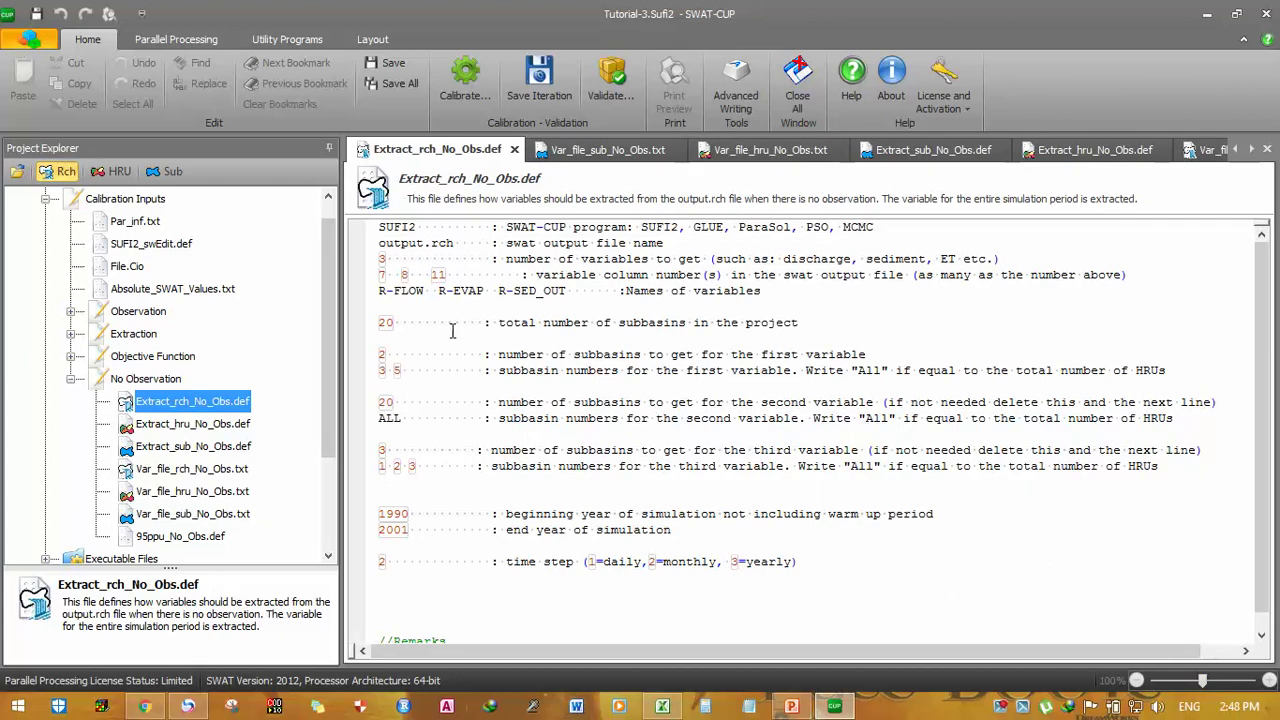
left_click(445, 291)
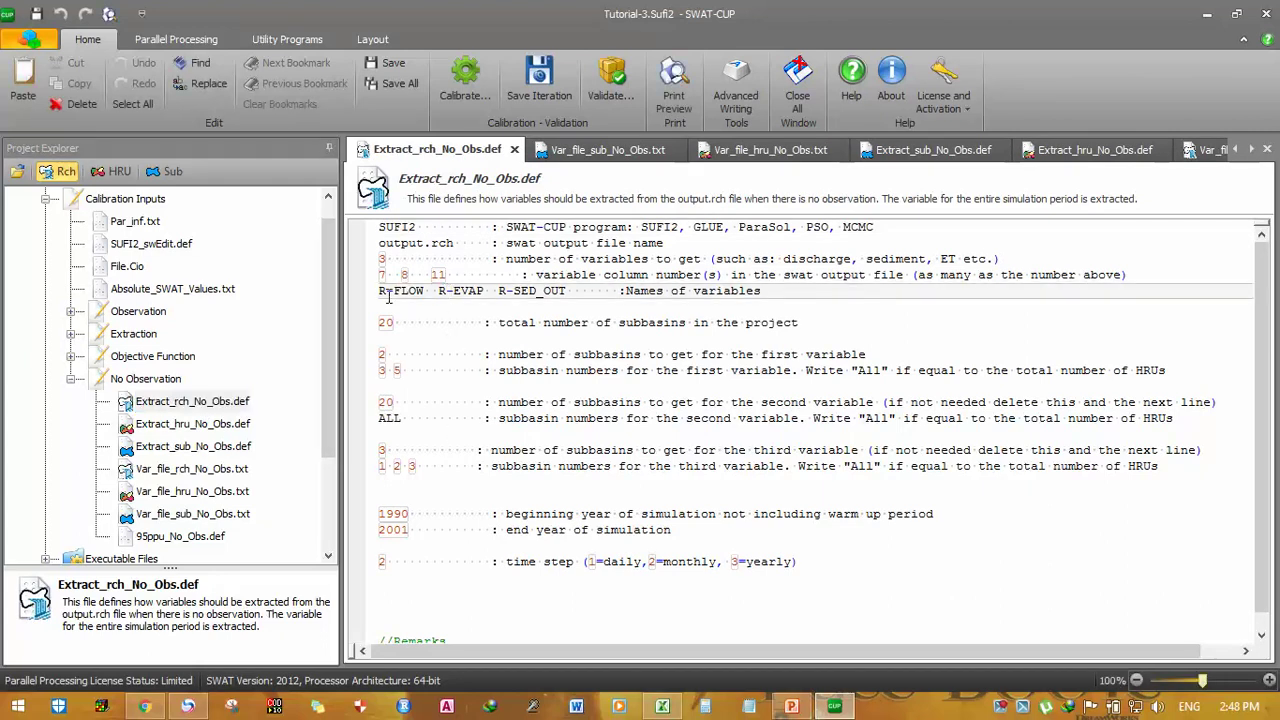
left_click(388, 294)
left_click(387, 260)
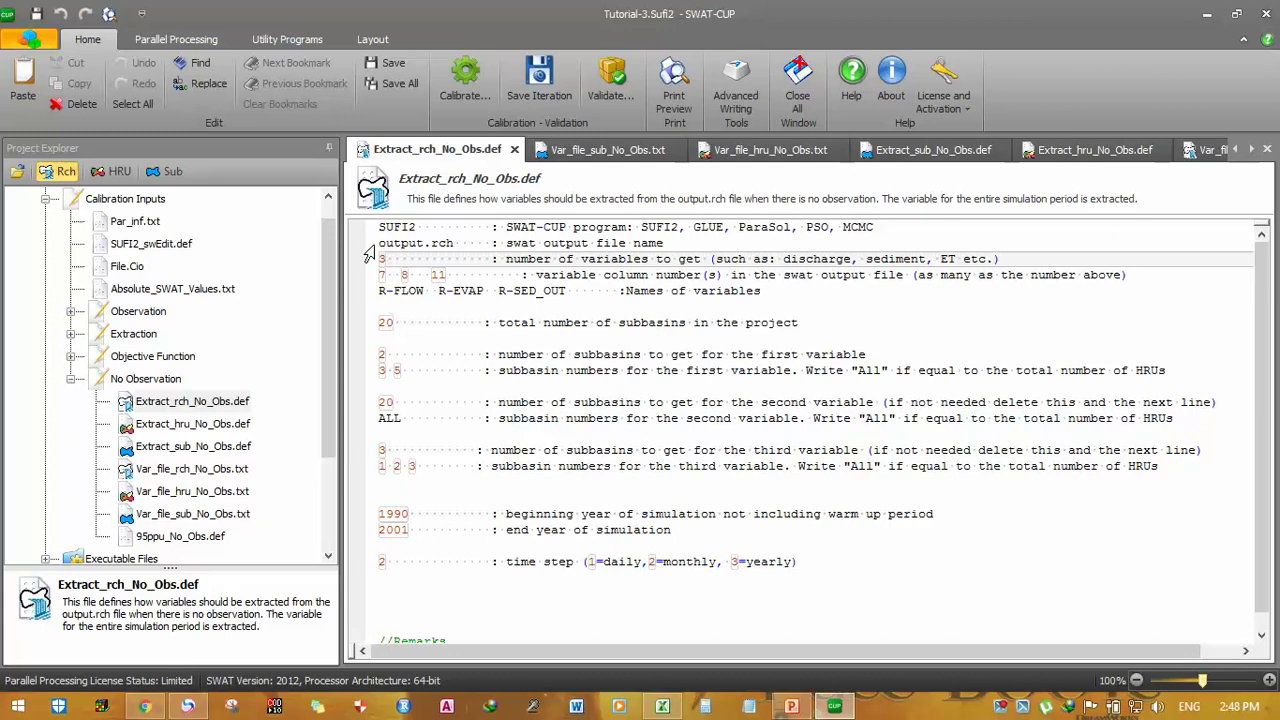
left_click(392, 322)
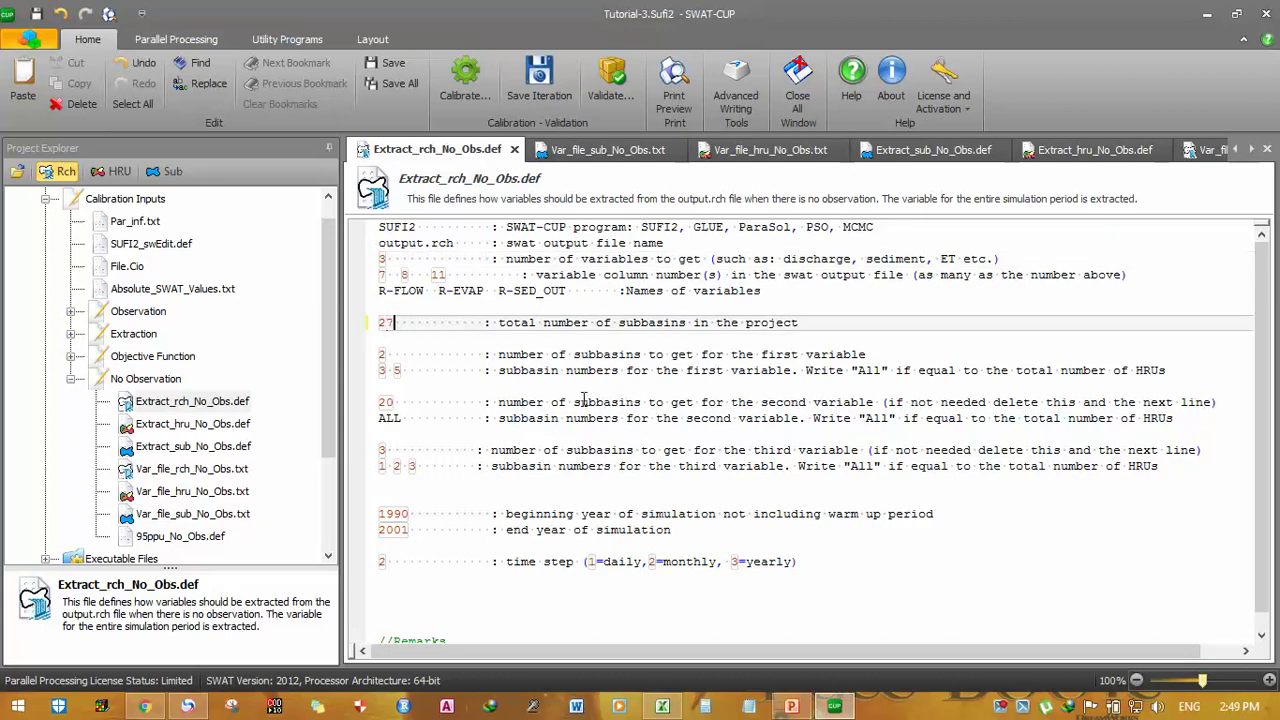
type("7")
- For the first variable in Extract_rch_No_Obs.def, set the number of subbasins to 1 and the subbasin number to 27
left_click(388, 355)
key("BackSpace")
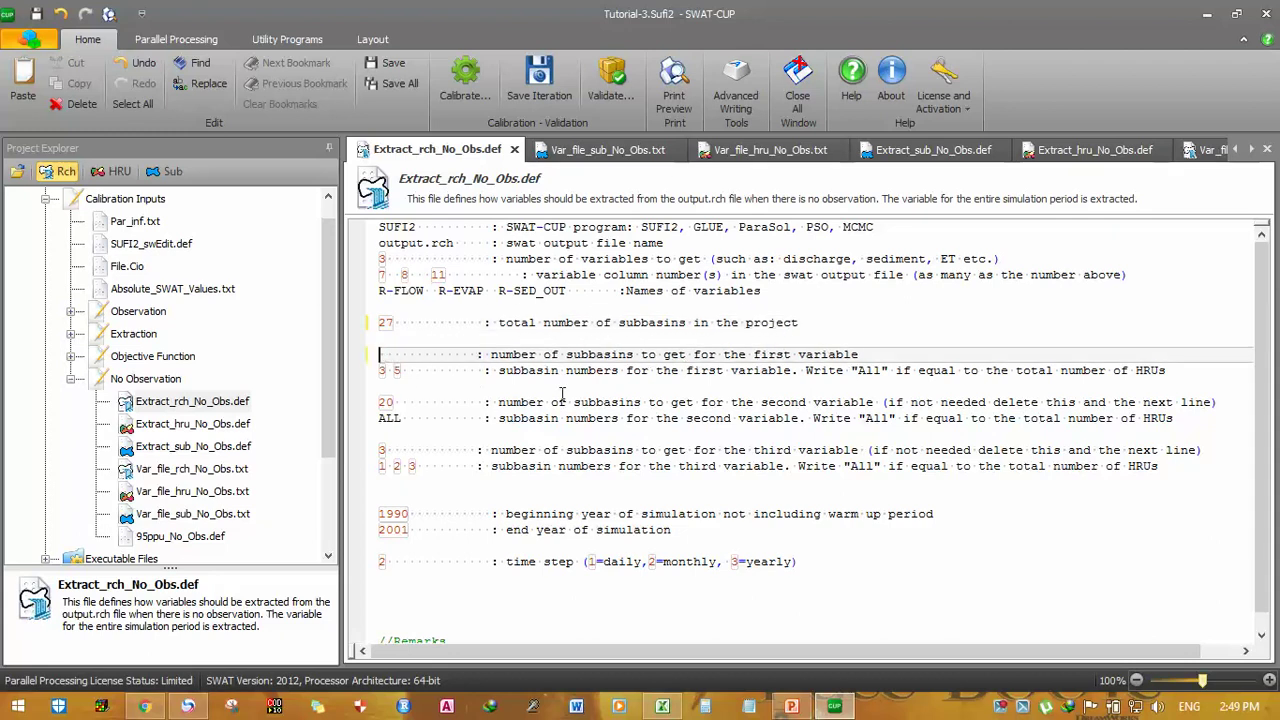
type("1")
key("Down")
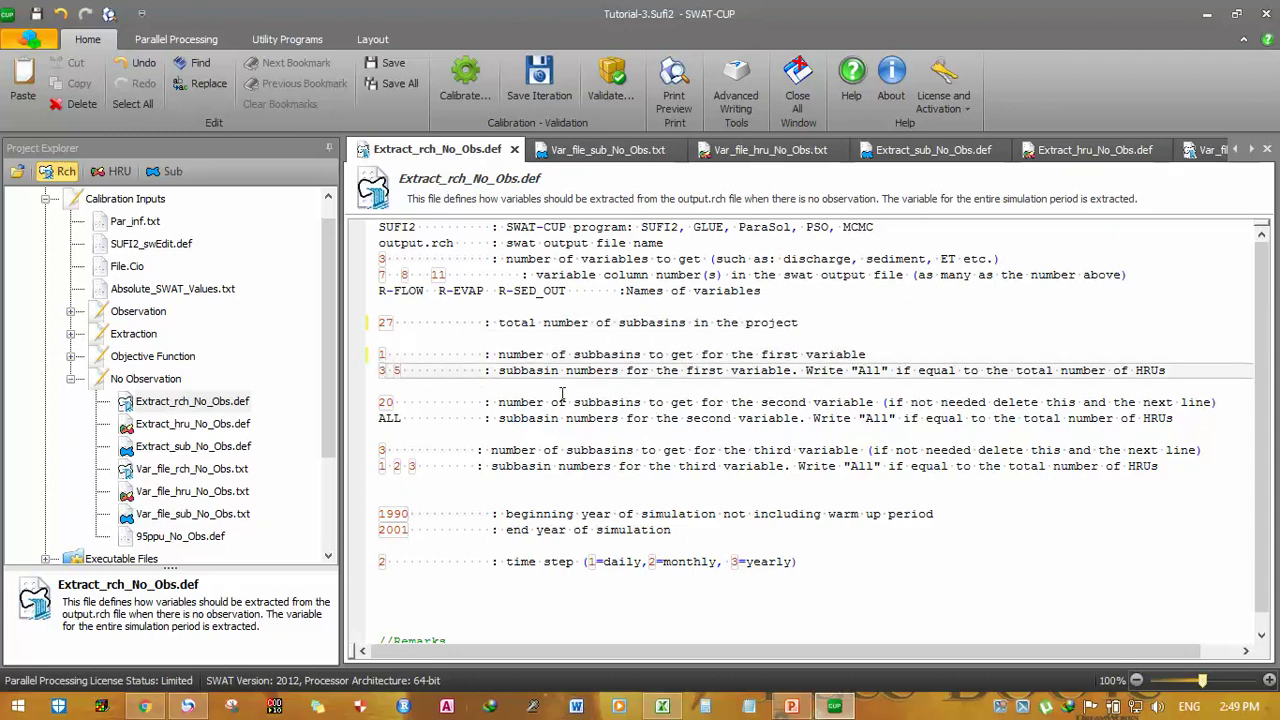
key("BackSpace")
key("Delete")
key("Delete")
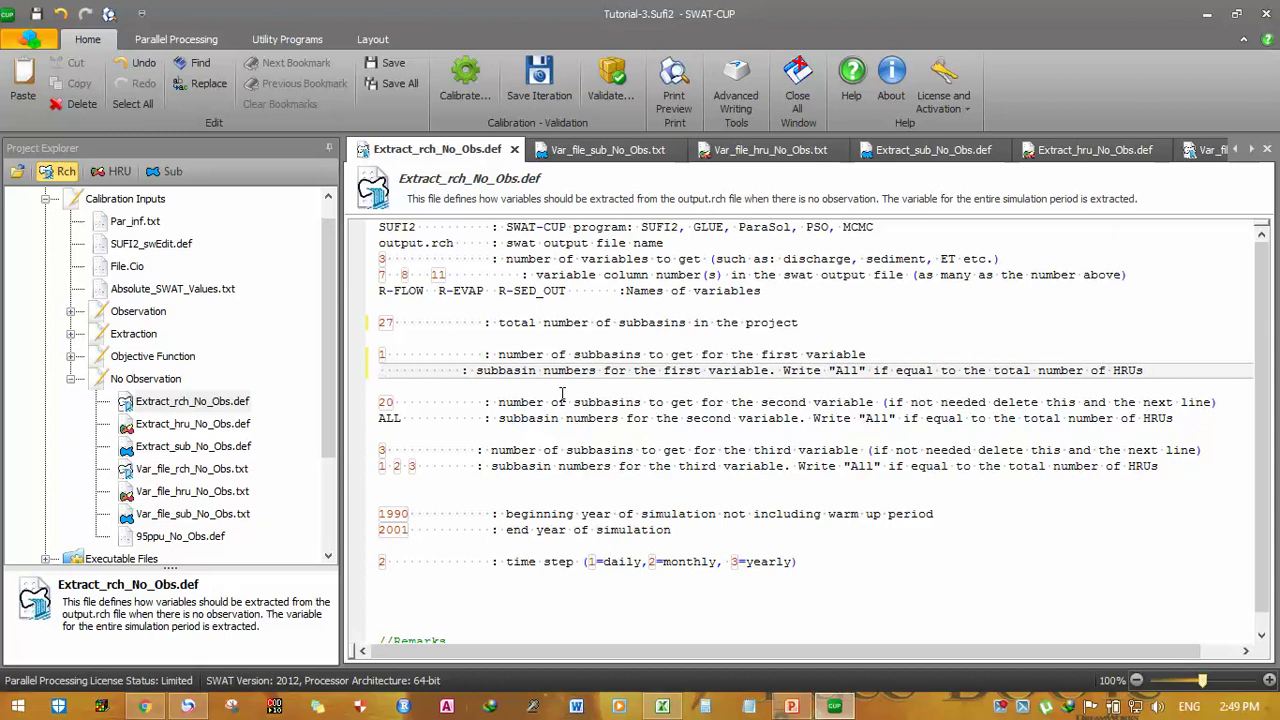
type("27")
key("Down")
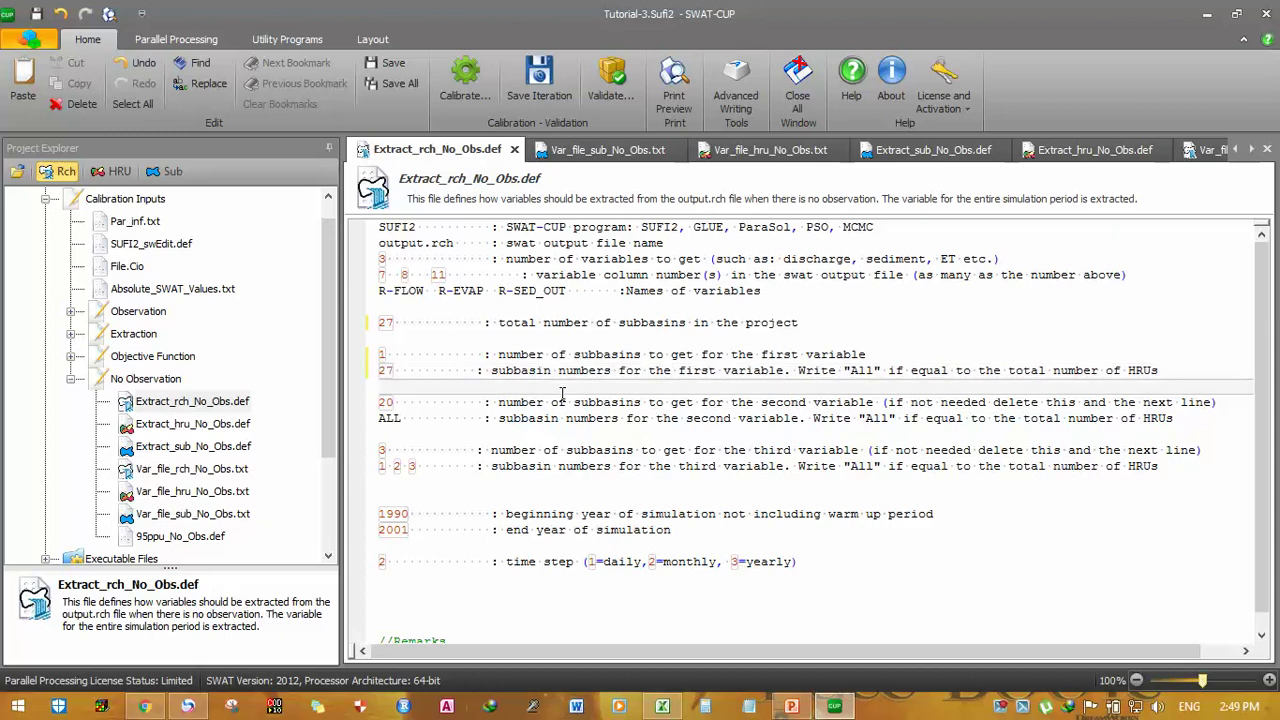
- For the second variable, set the number of subbasins to get to 1 and replace ALL with subbasin 27
key("Down")
key("Delete")
key("Delete")
type("2")
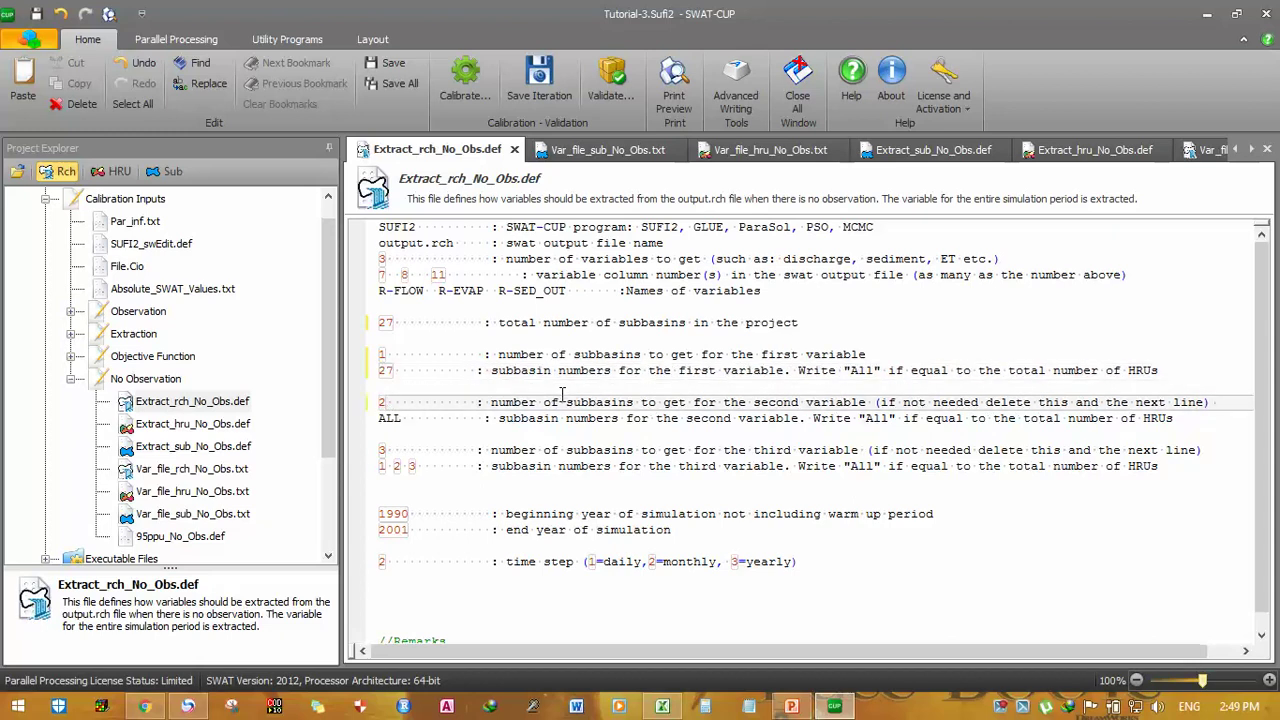
key("BackSpace")
type("1")
key("Down")
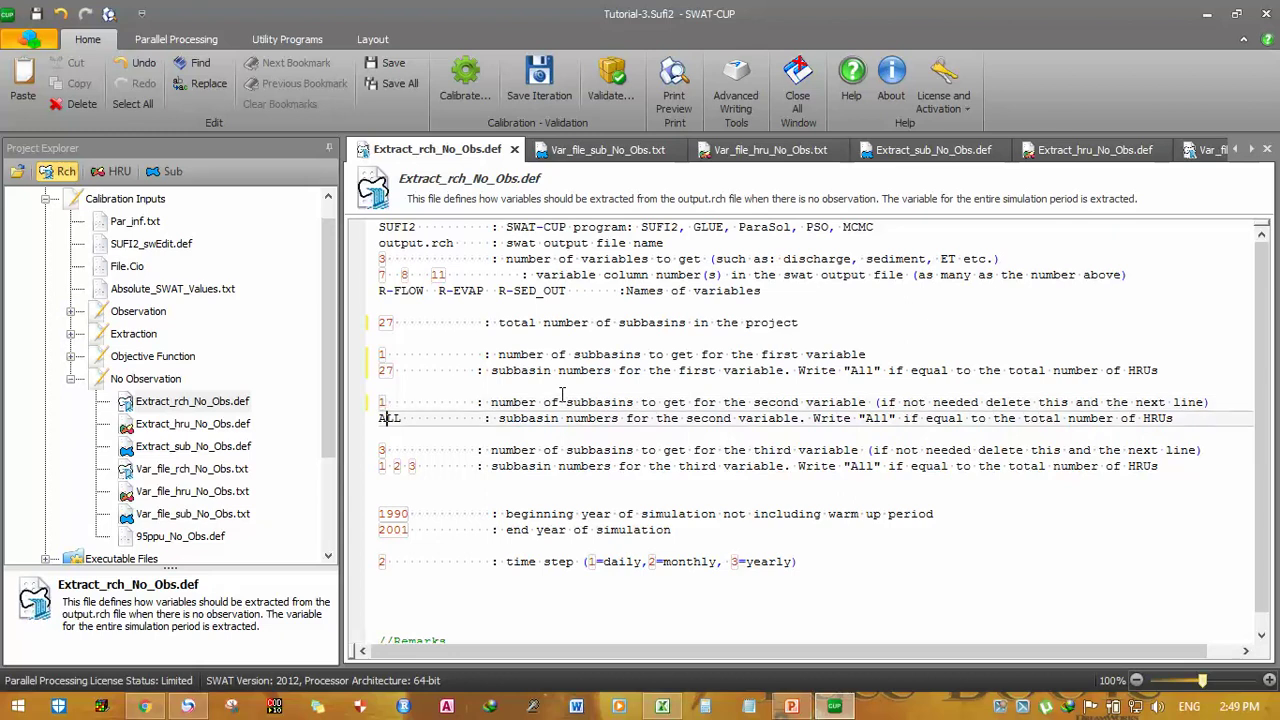
key("BackSpace")
key("Delete")
key("Delete")
type("27")
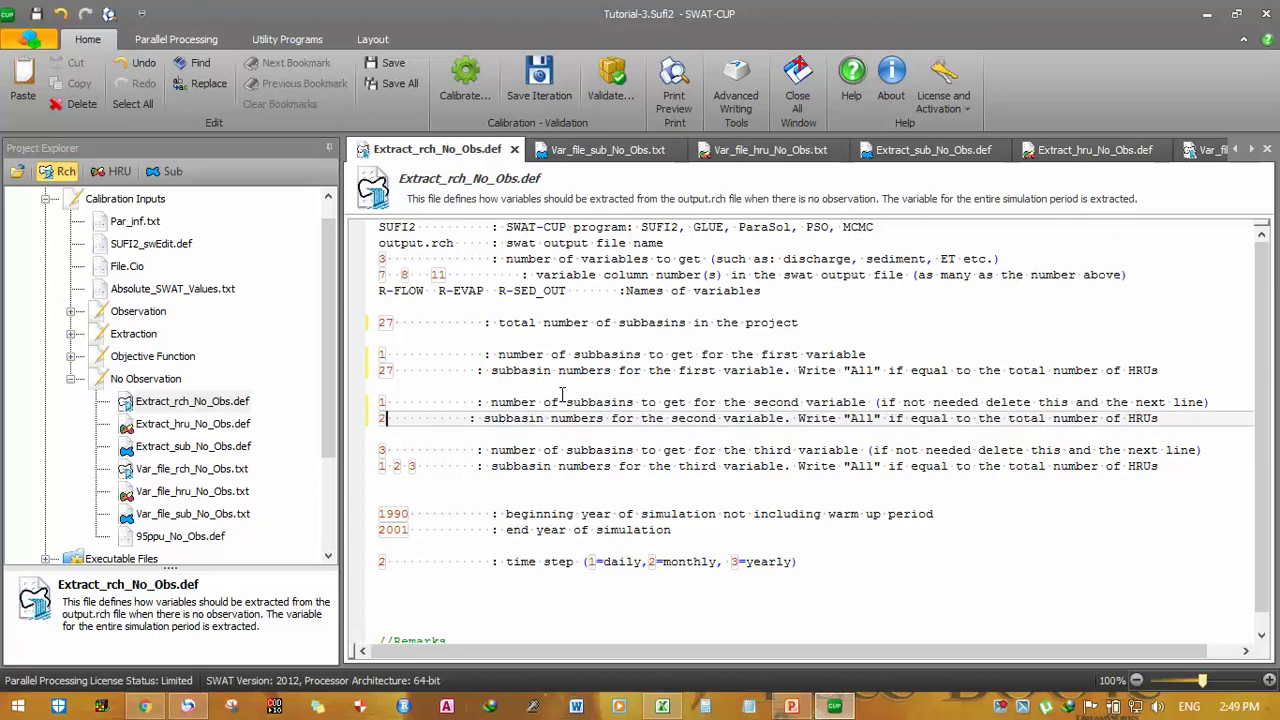
- For the third variable, set the number of subbasins to get to 1 and the subbasin list to only 27
key("Down")
key("Down")
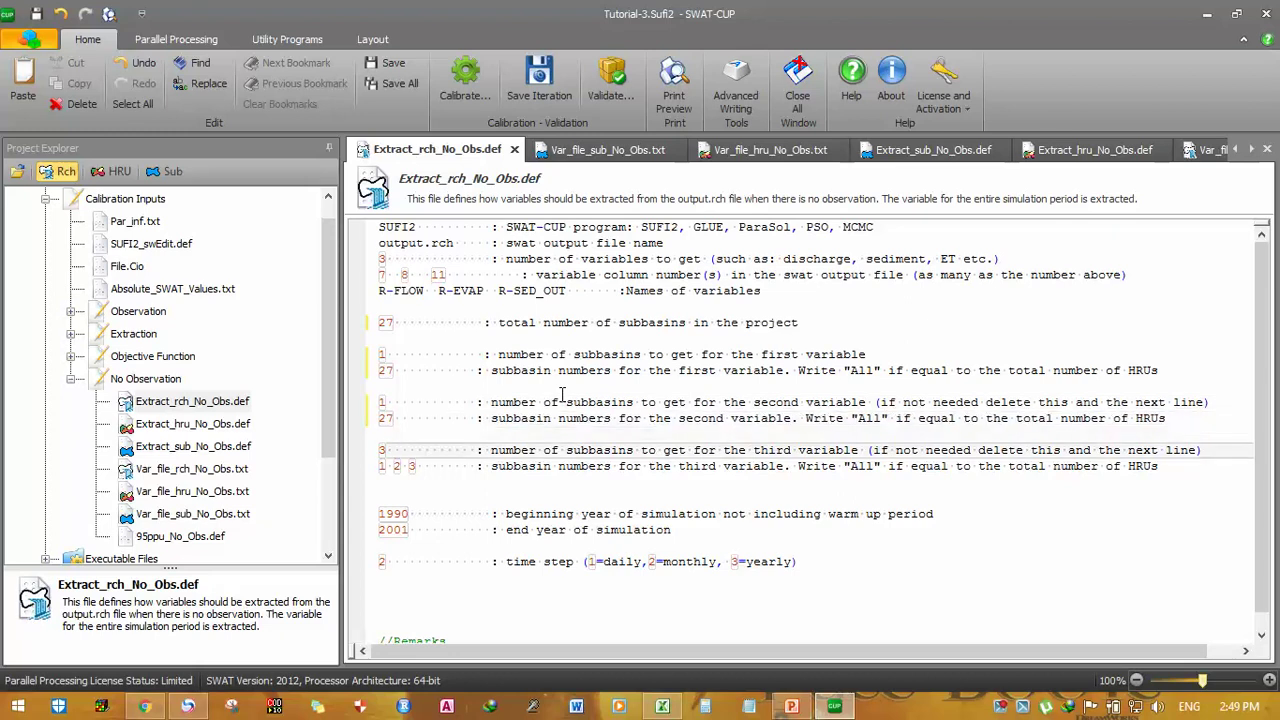
key("Delete")
type("1")
key("Down")
key("Delete")
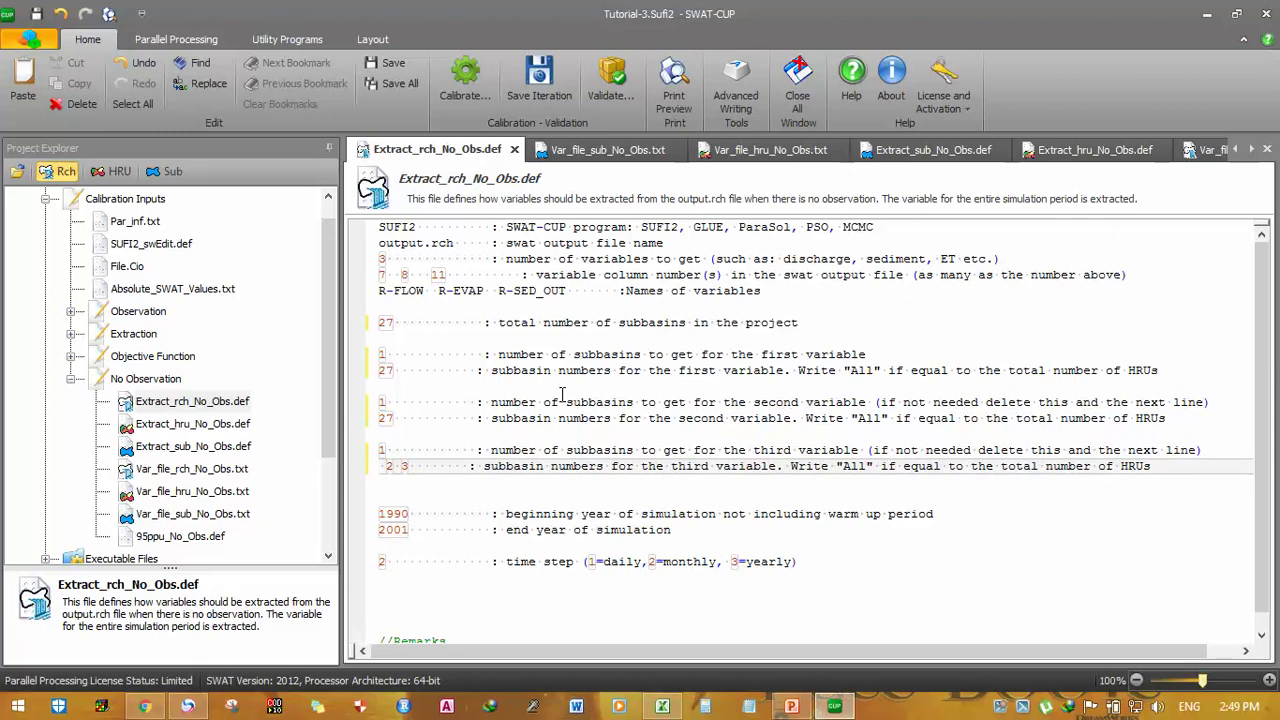
type("7")
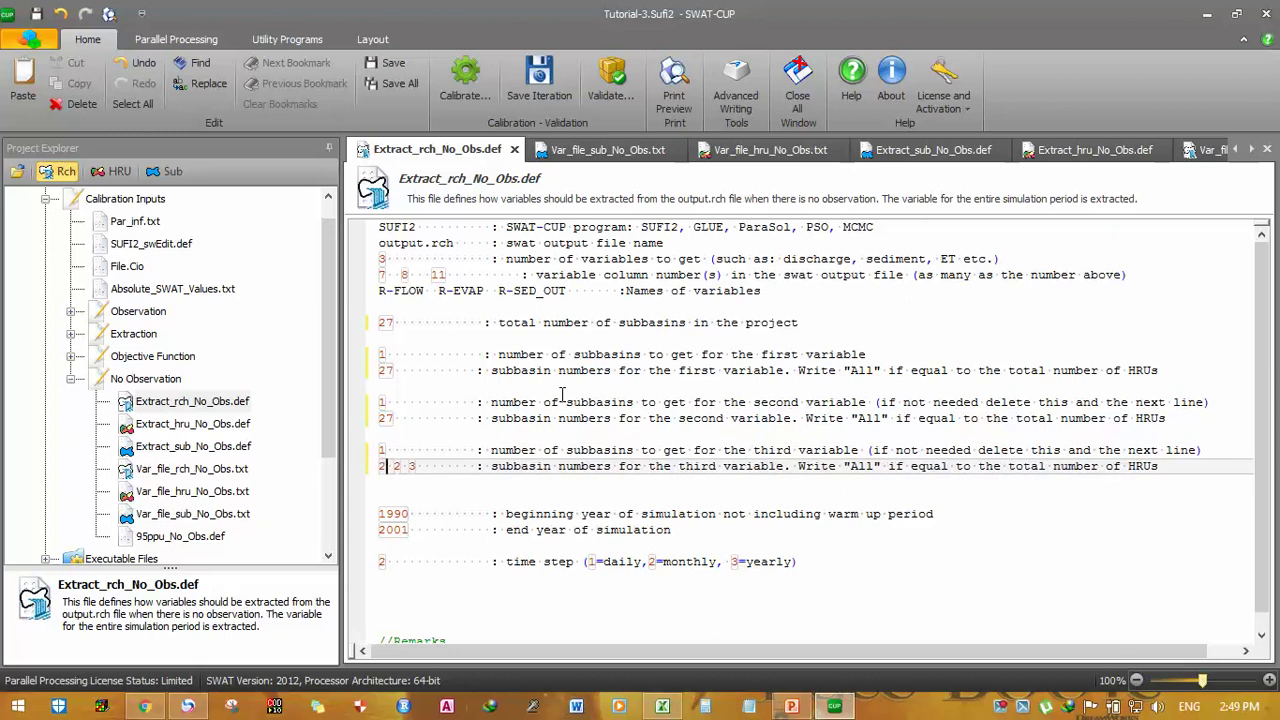
key("BackSpace")
key("Delete")
key("Right")
type("7")
key("Delete")
key("Delete")
key("Delete")
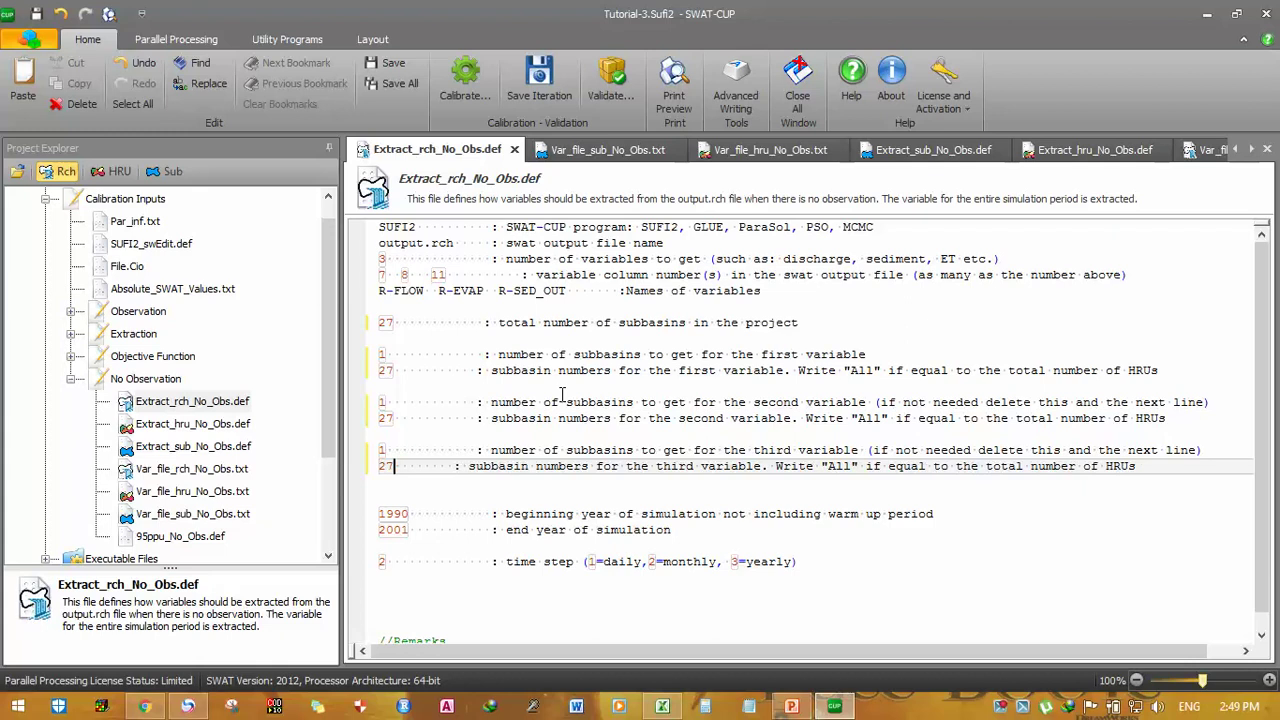
- Set the simulation's beginning year to 1988 and its end year to 2005 in Extract_rch_No_Obs.def
left_click(395, 510)
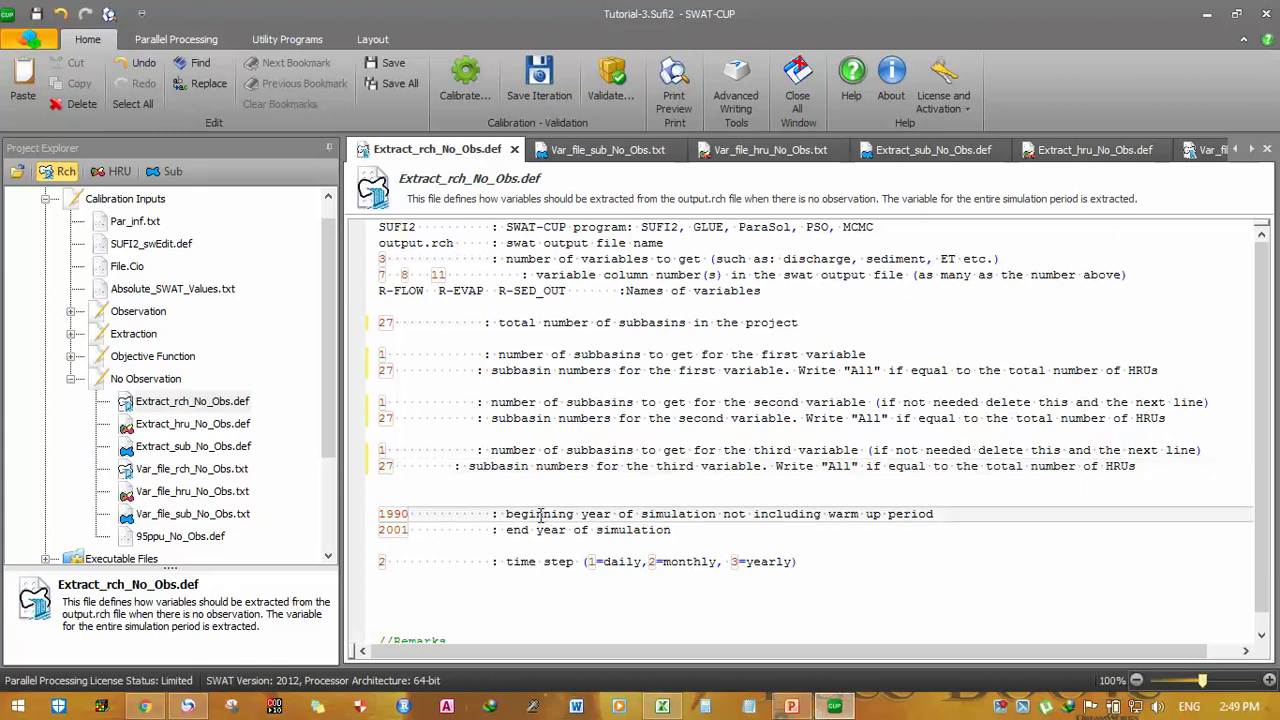
key("Delete")
type("88")
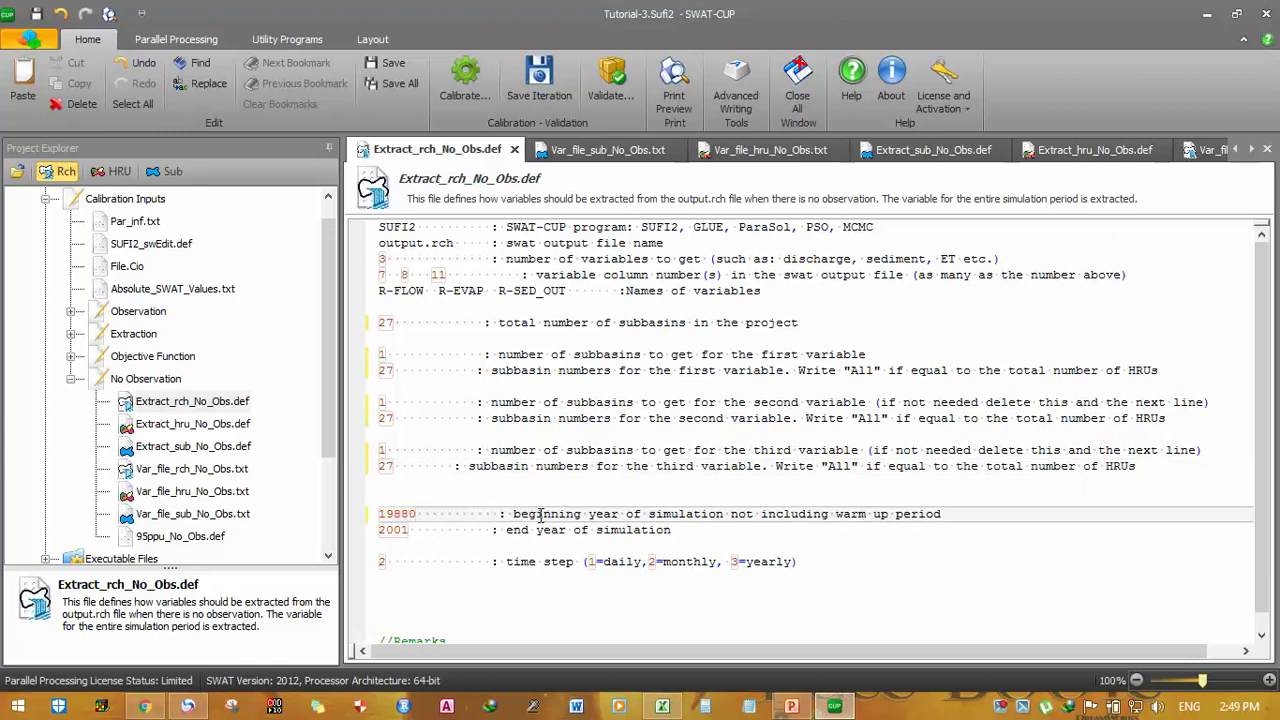
key("Delete")
left_click(402, 530)
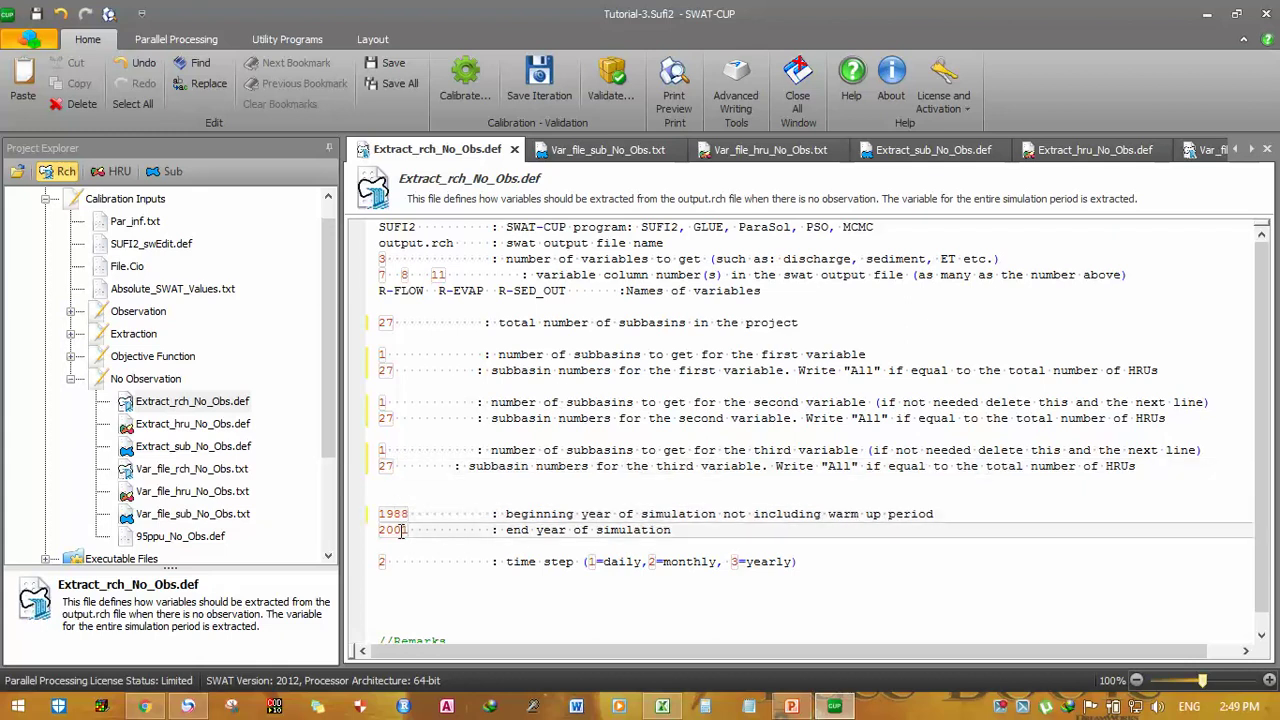
key("Delete")
type("5")
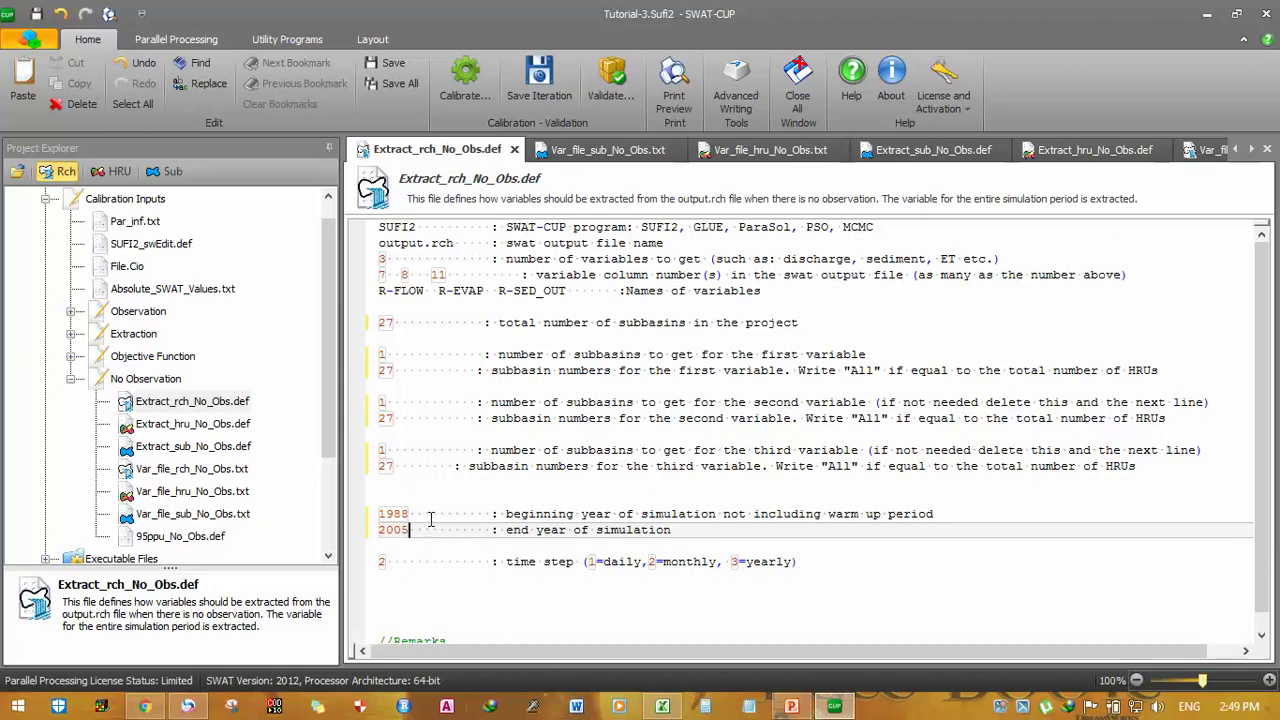
- Collapse the No Observation group and save all files
left_click(70, 378)
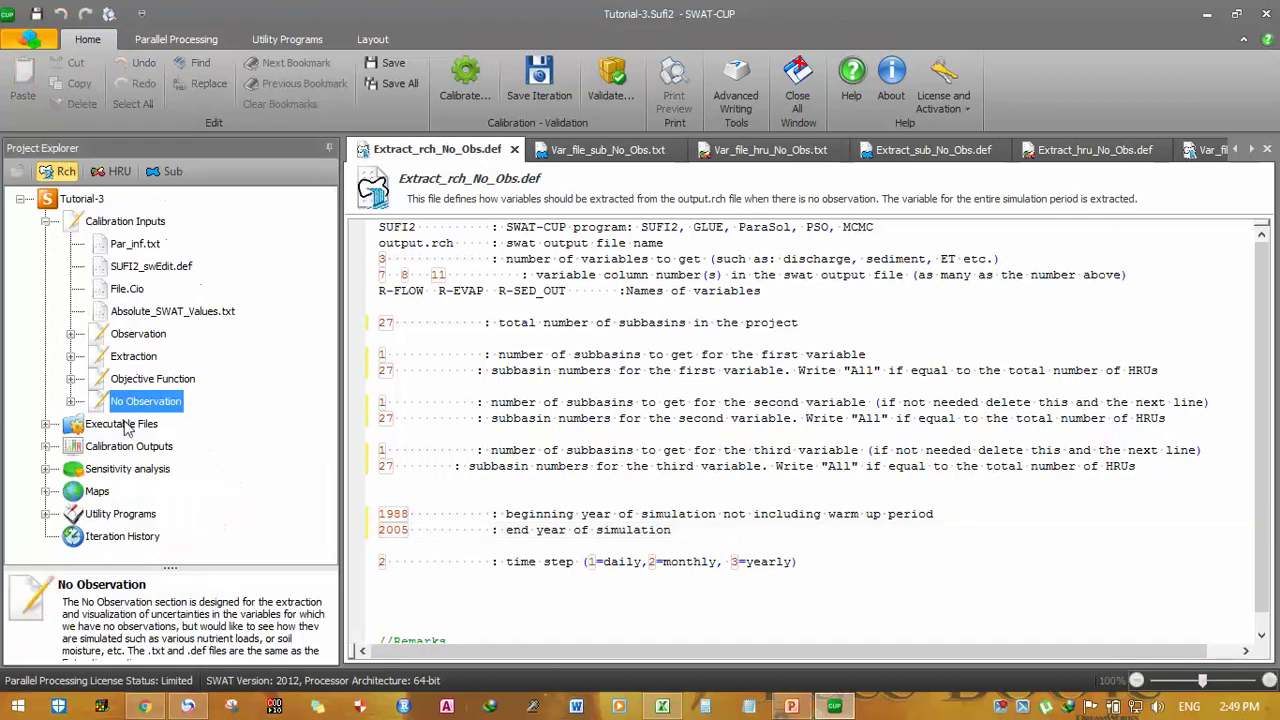
left_click(377, 87)
left_click(409, 530)
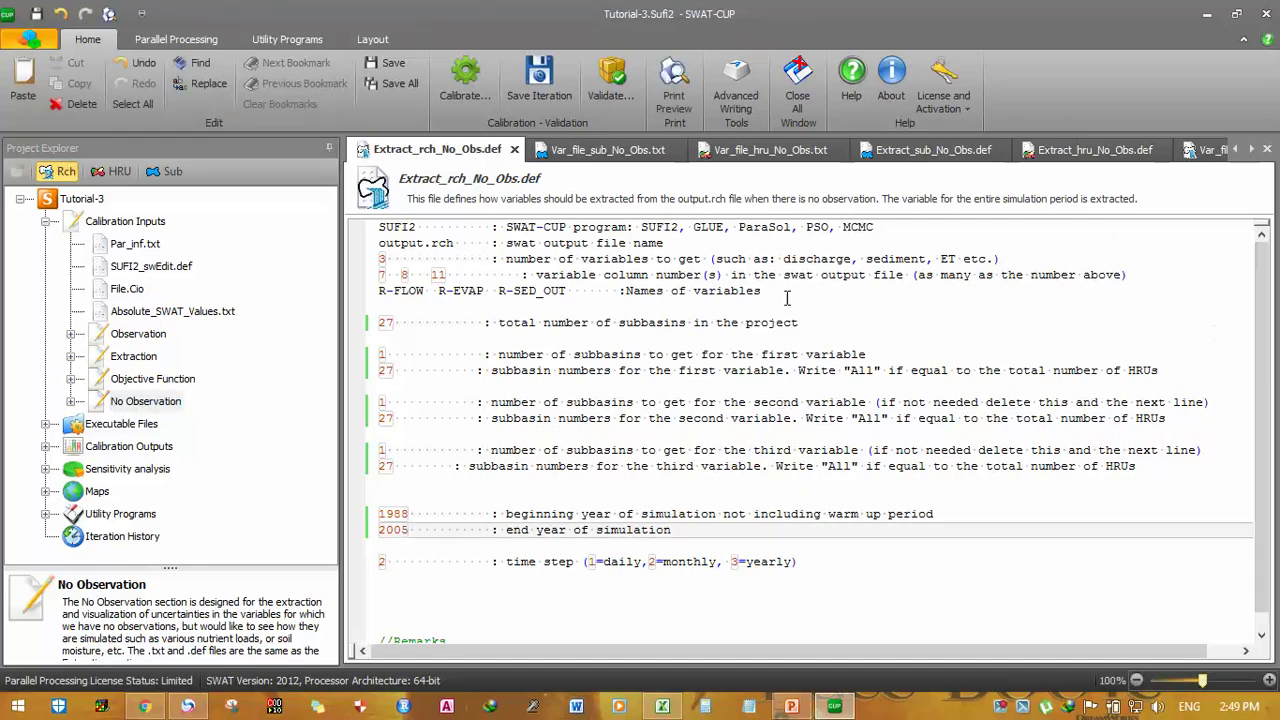
- Execute all calibration batch files, answering Y to clear SUFI2.OUT, closing the finished pre-processing and starting Sufi2_Run.Bat
left_click(467, 80)
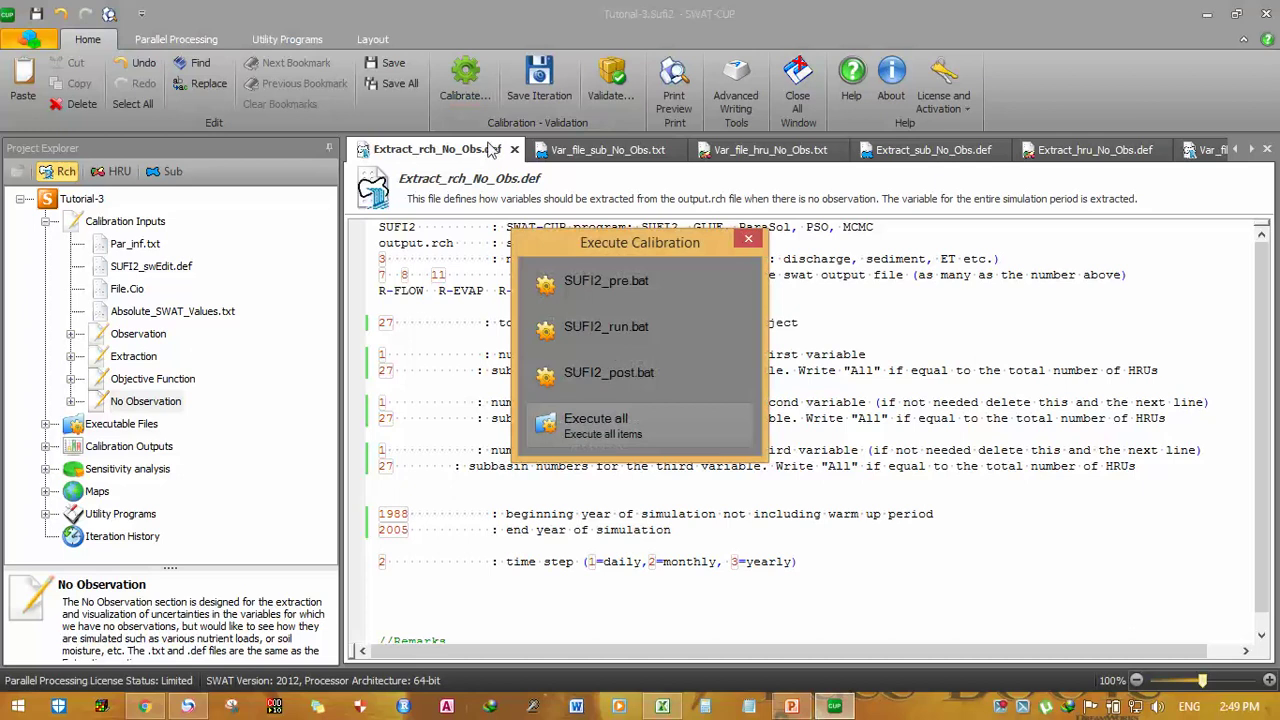
left_click(625, 421)
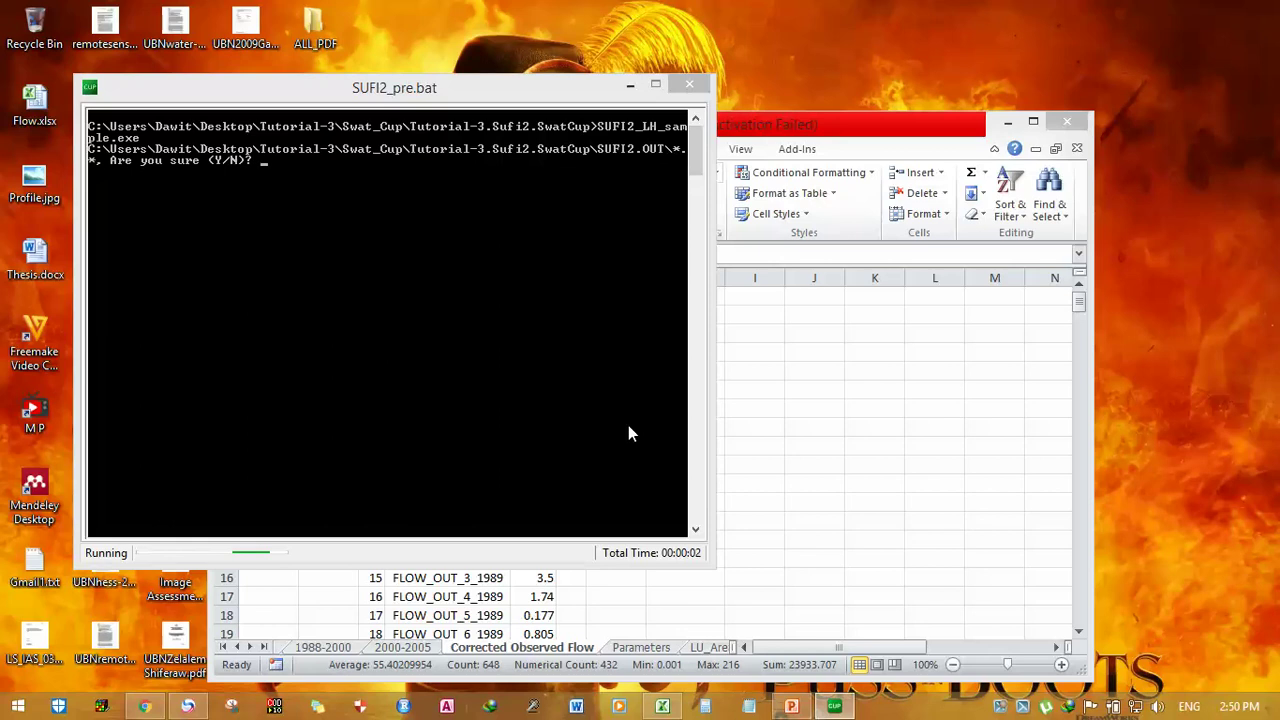
type("Y")
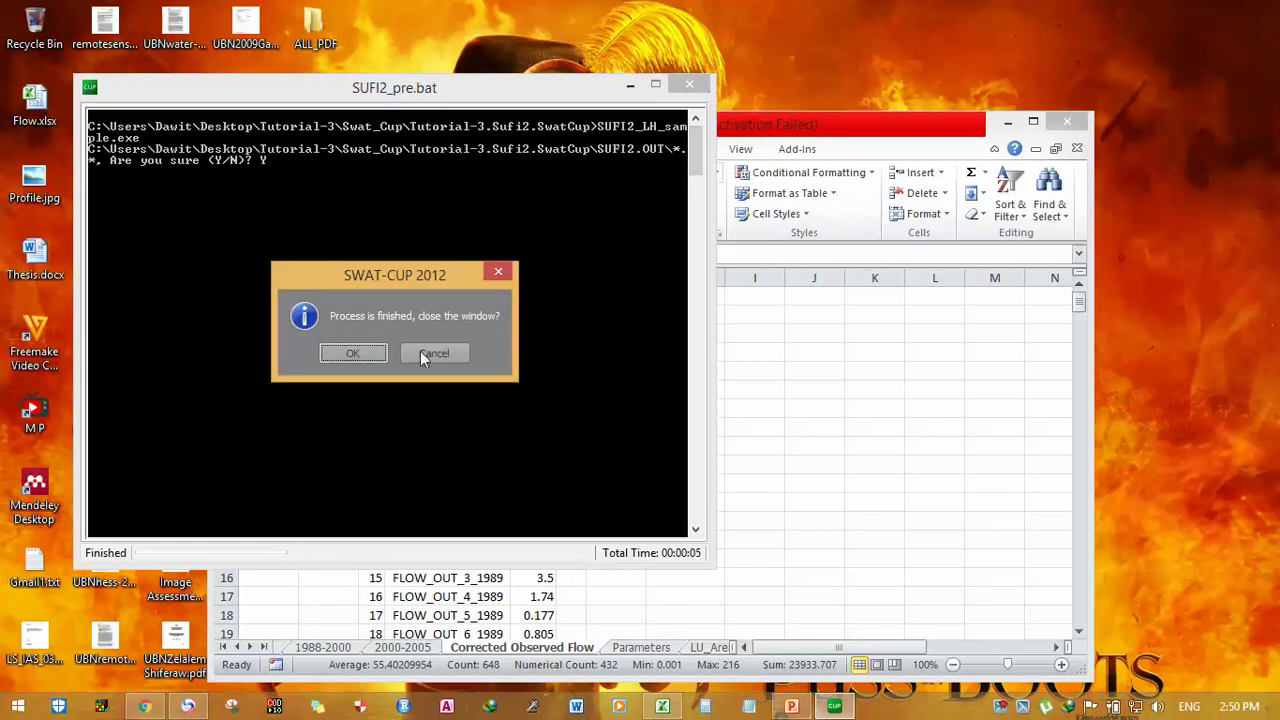
left_click(354, 354)
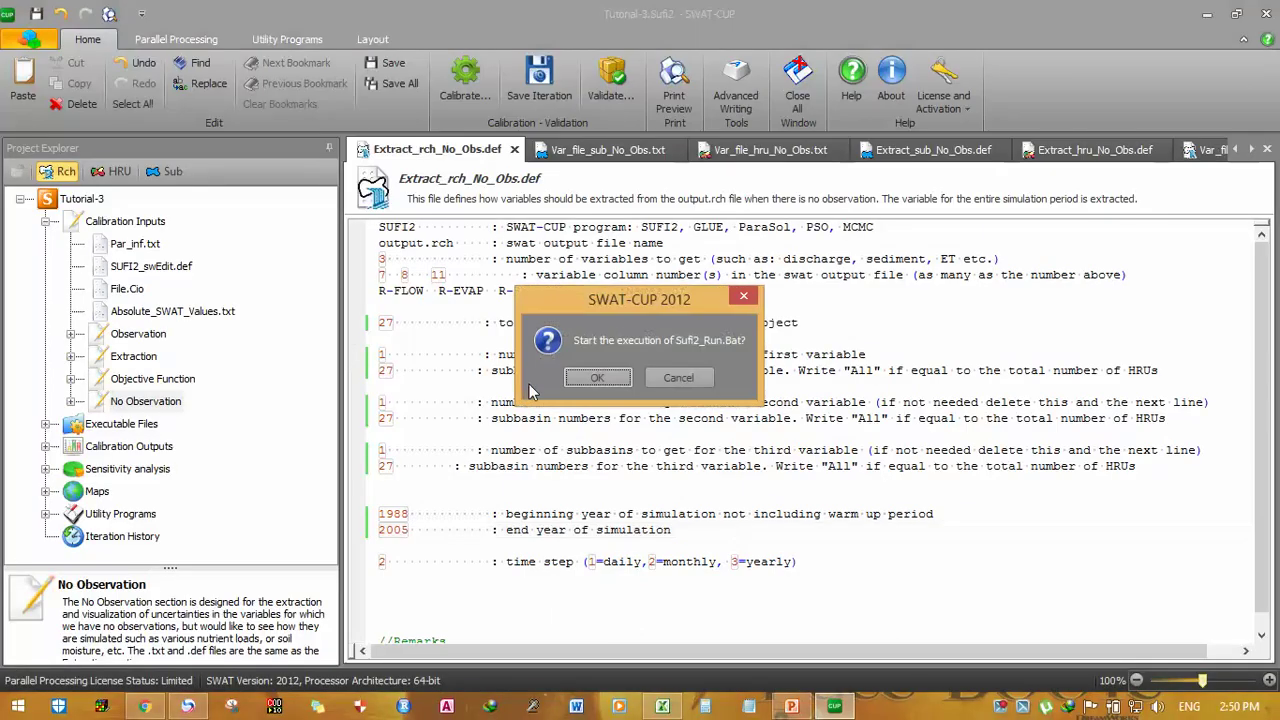
left_click(613, 372)
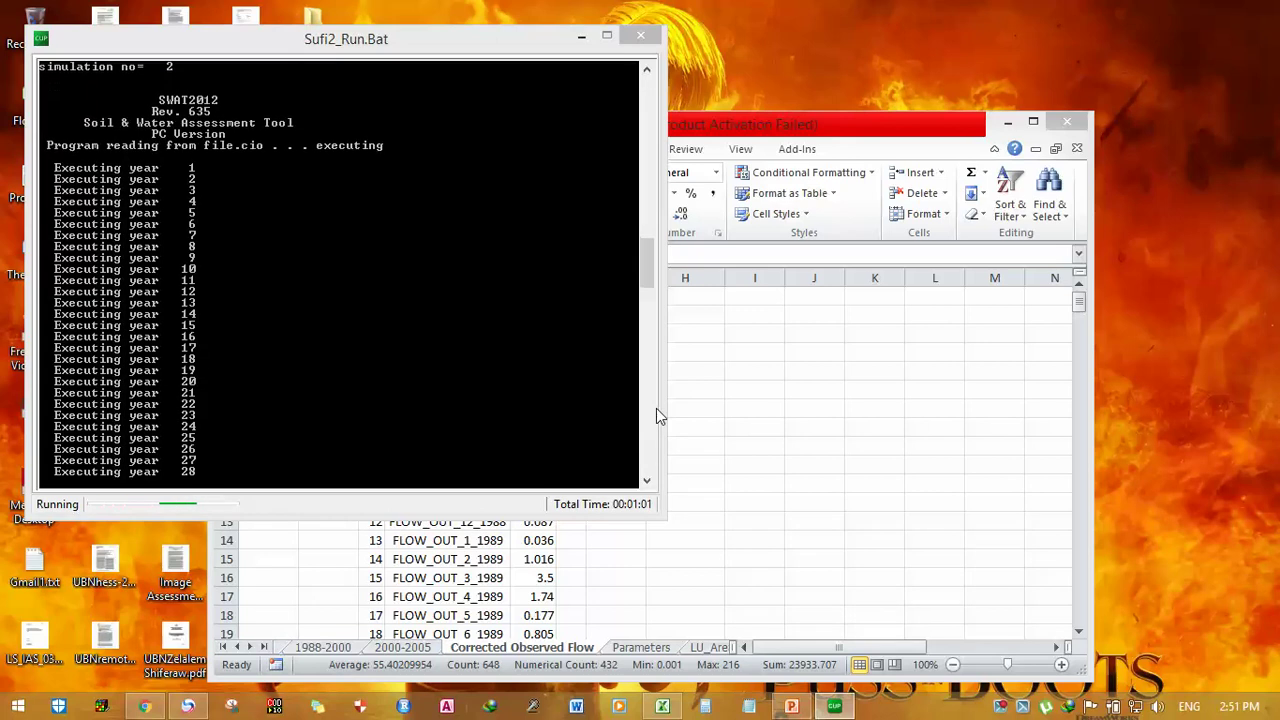
- Switch to the PowerPoint presentation and review the Step-7 No_Observations and Step-8 Run Calibration slides
left_click(790, 706)
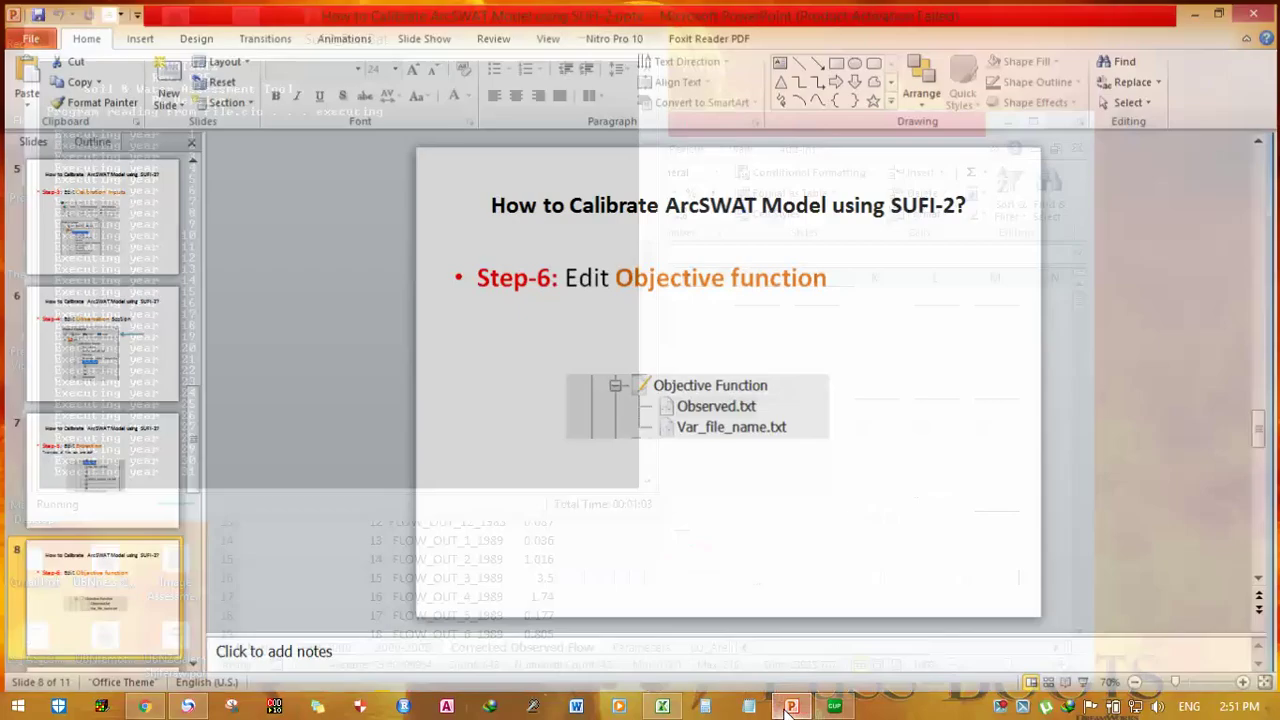
scroll(80, 575, "down", 1)
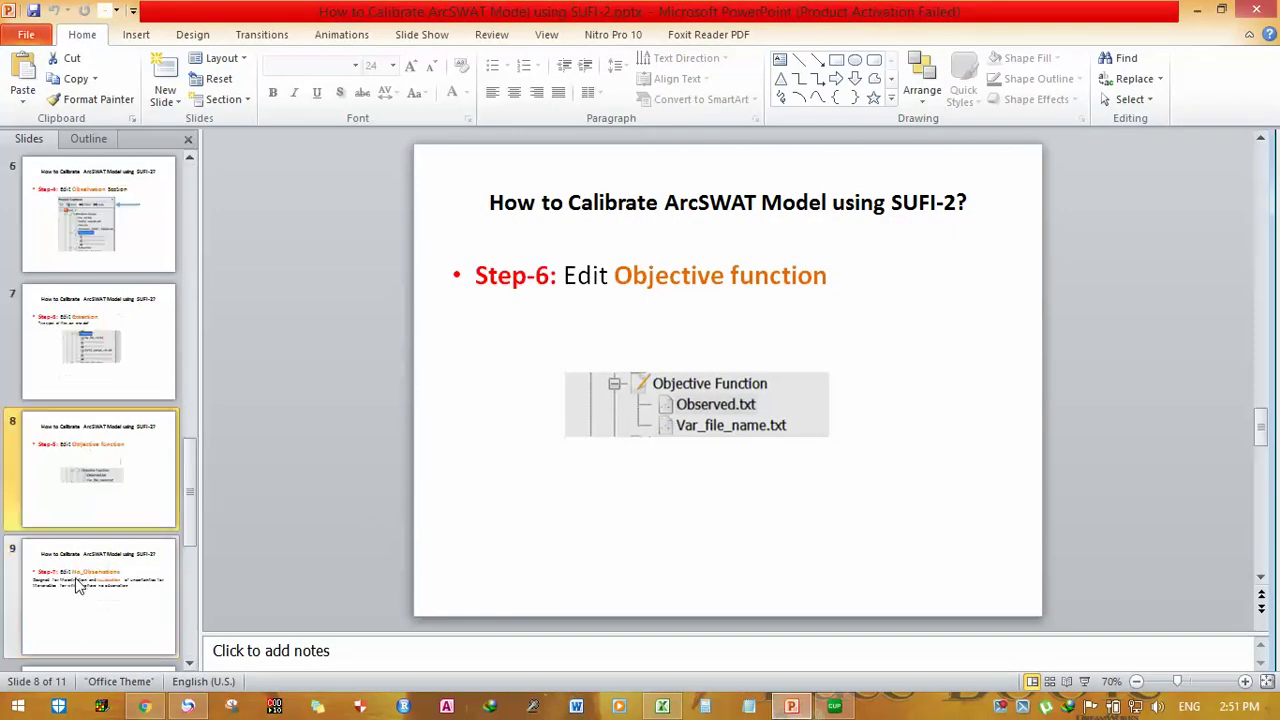
left_click(80, 600)
scroll(78, 601, "down", 2)
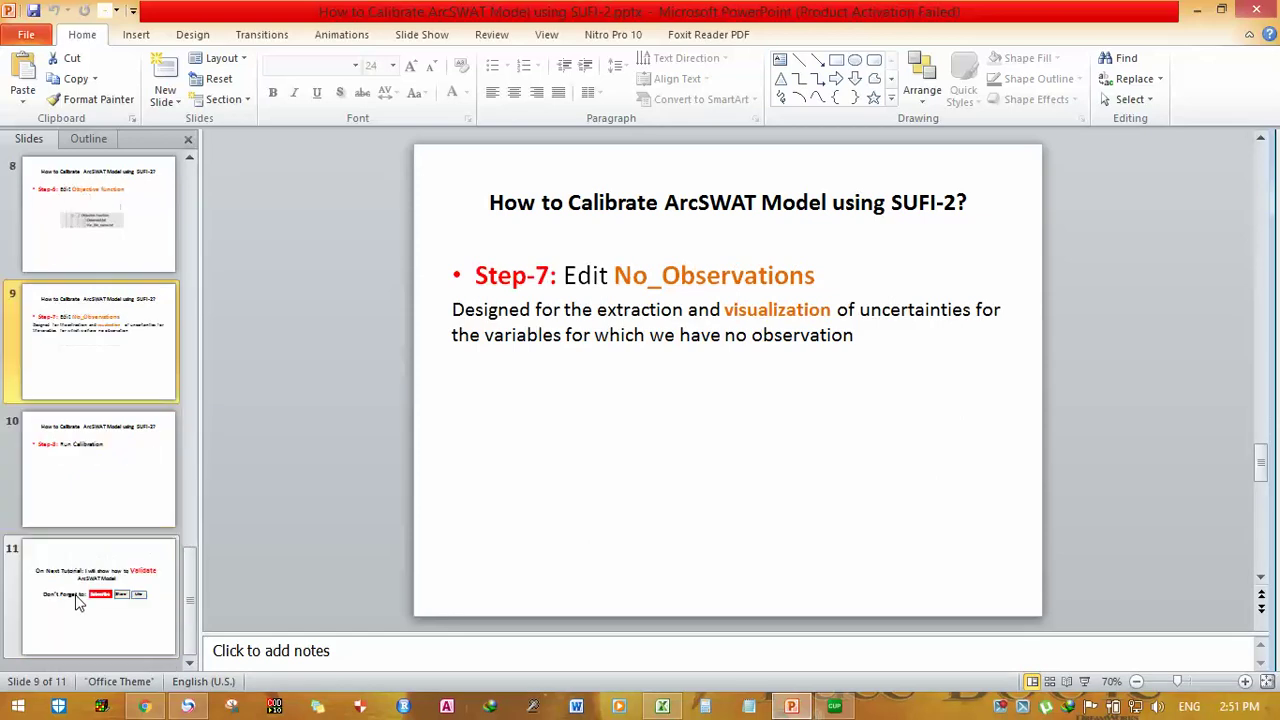
left_click(77, 600)
left_click(80, 486)
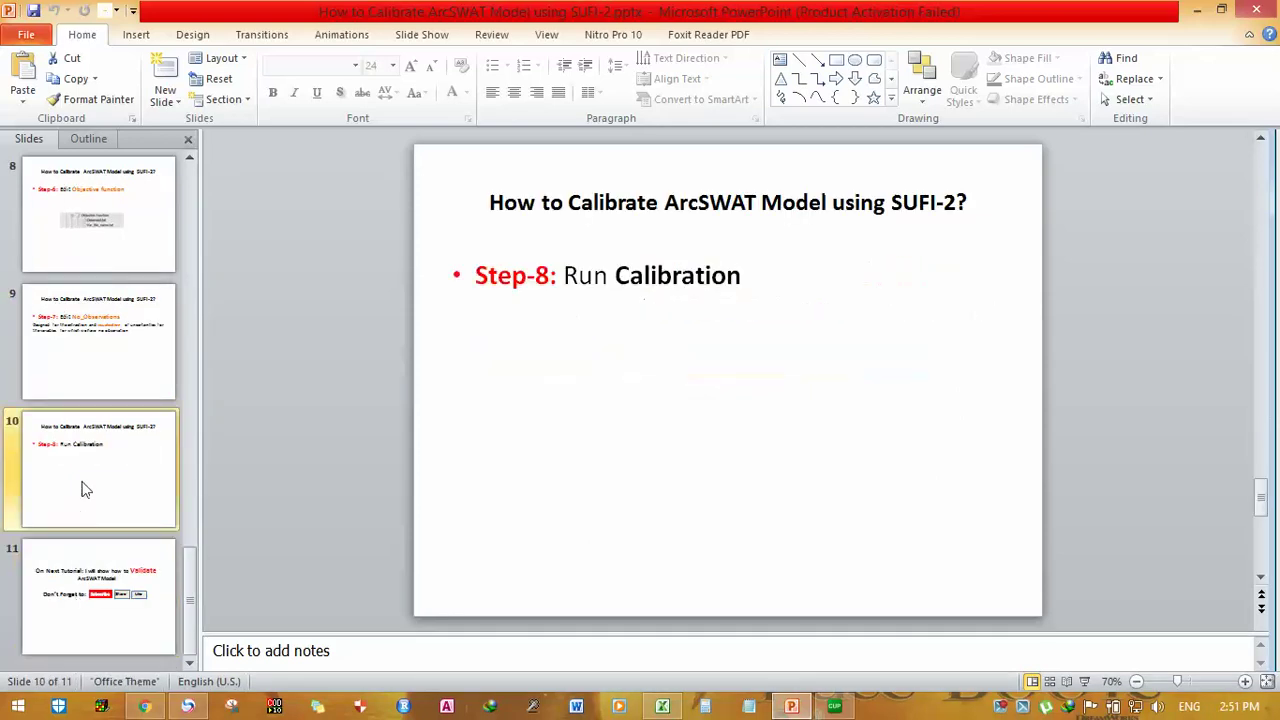
left_click(112, 360)
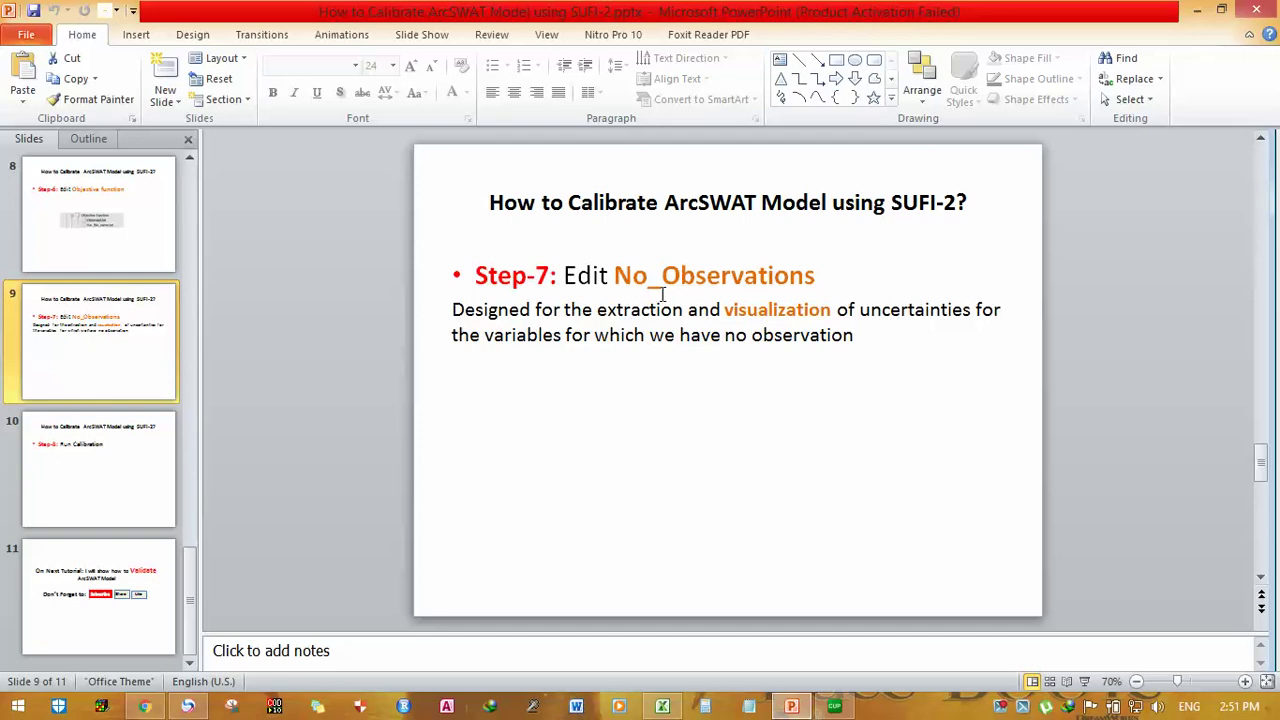
left_click(674, 315)
left_click(759, 309)
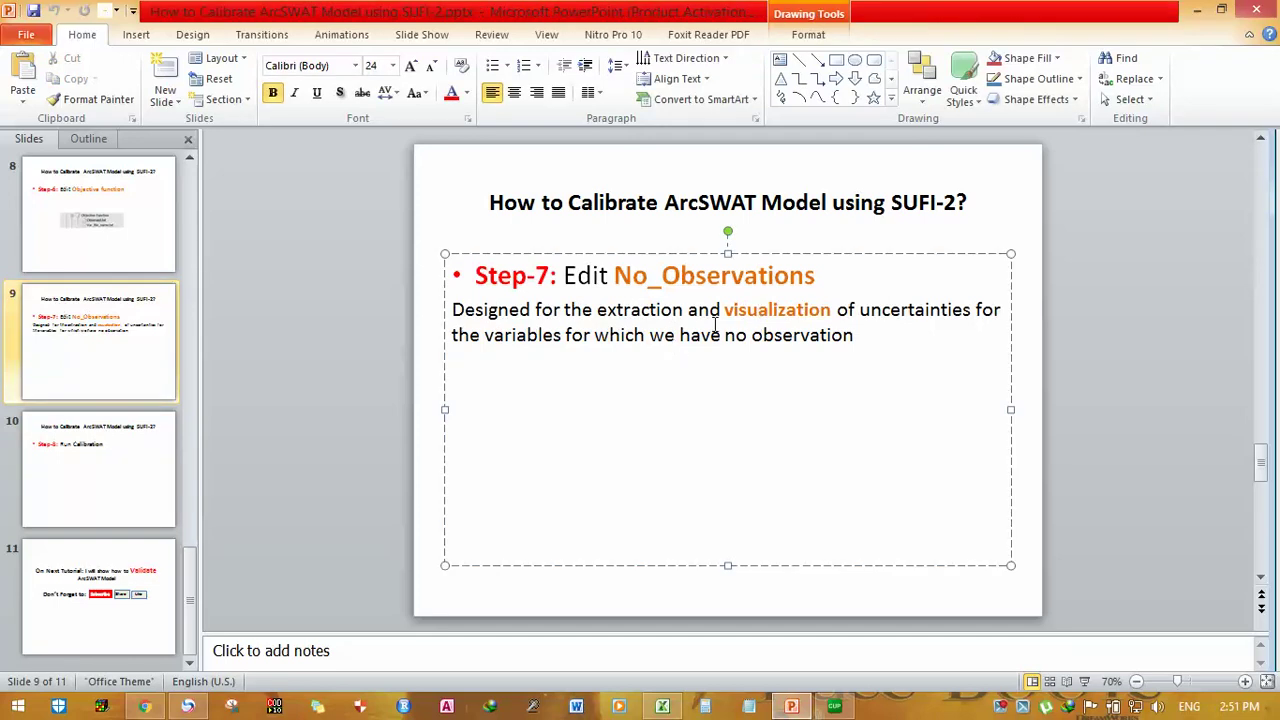